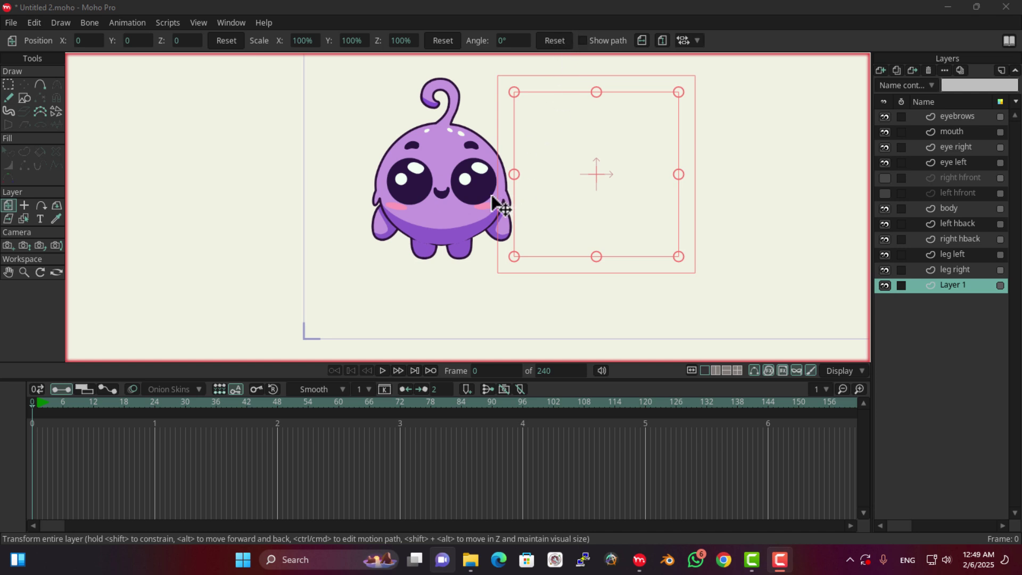
pyautogui.scroll(2, 491, 228)
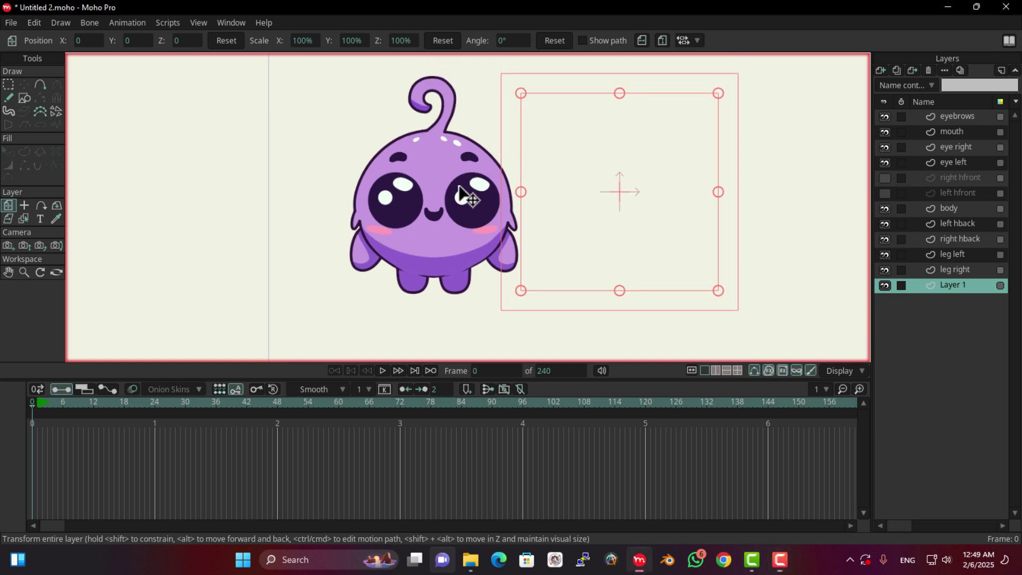
pyautogui.scroll(-2, 468, 205)
pyautogui.scroll(2, 486, 242)
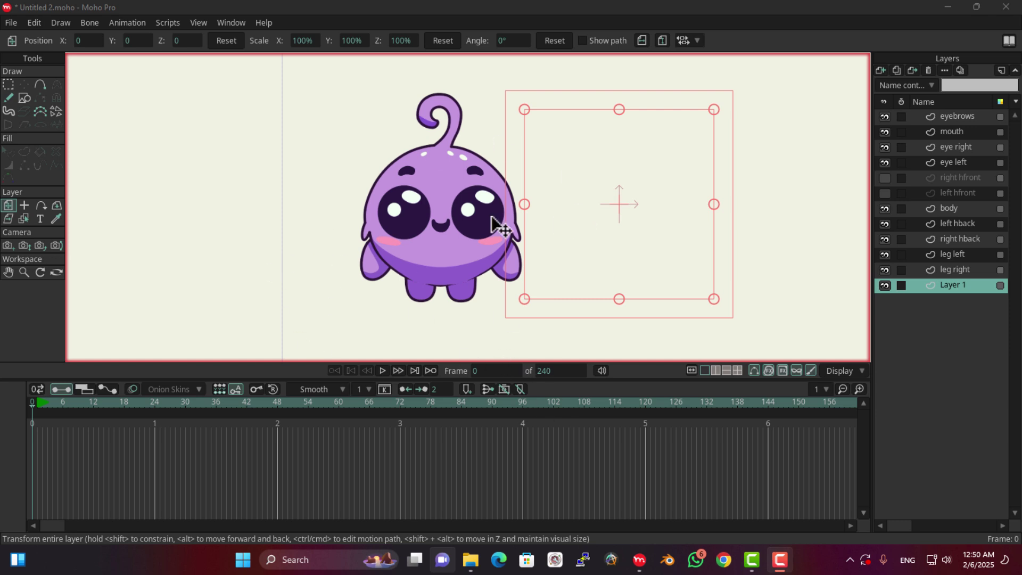
pyautogui.scroll(4, 443, 191)
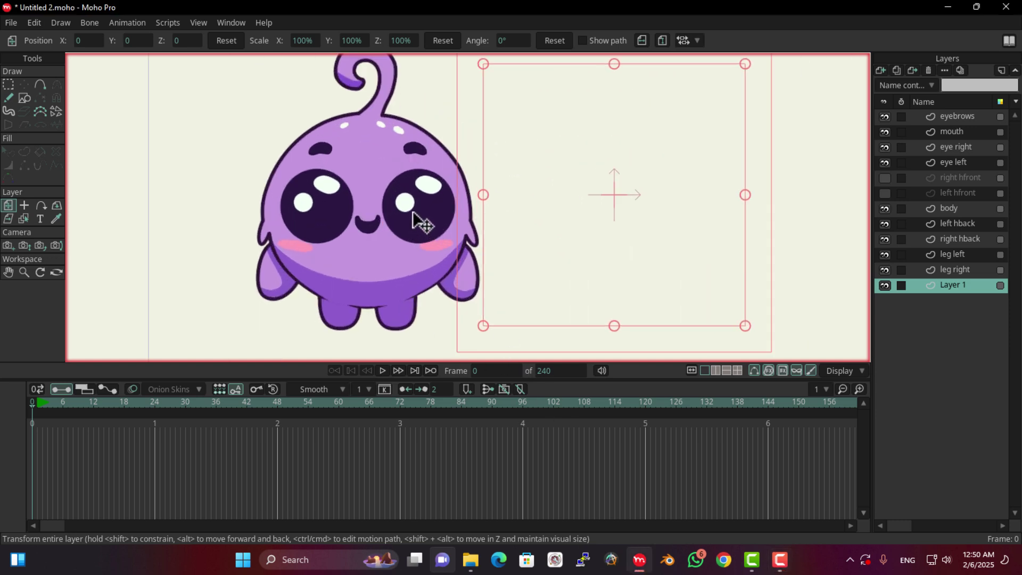
pyautogui.moveTo(371, 218); pyautogui.dragTo(387, 239)
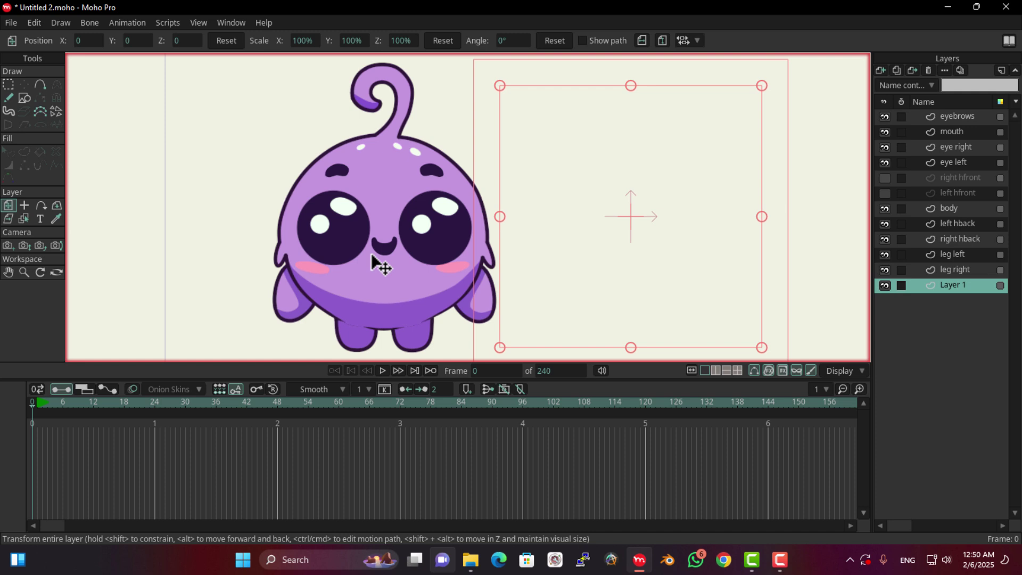
pyautogui.scroll(-1, 354, 159)
pyautogui.scroll(1, 383, 206)
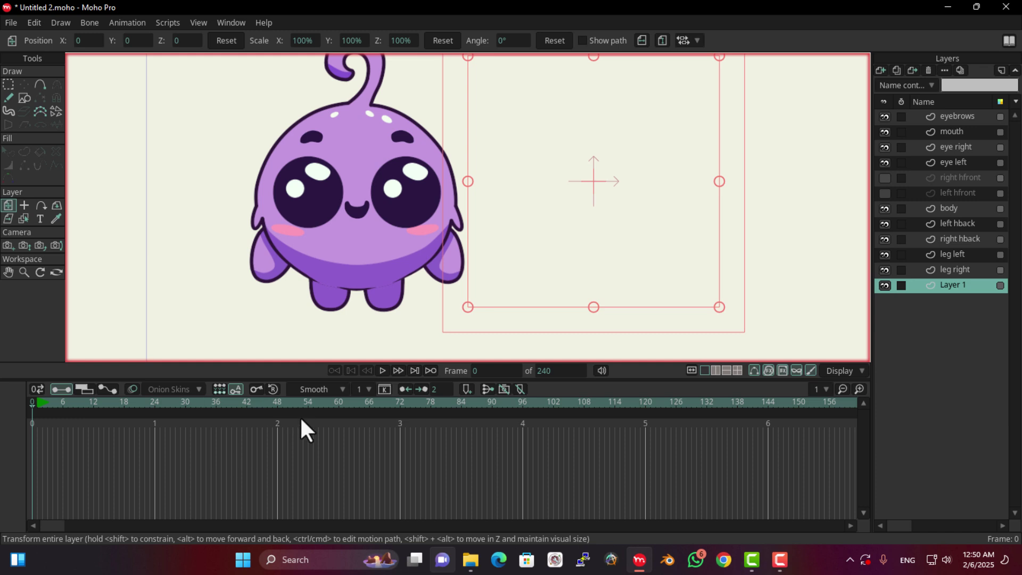
pyautogui.moveTo(330, 248); pyautogui.dragTo(353, 269)
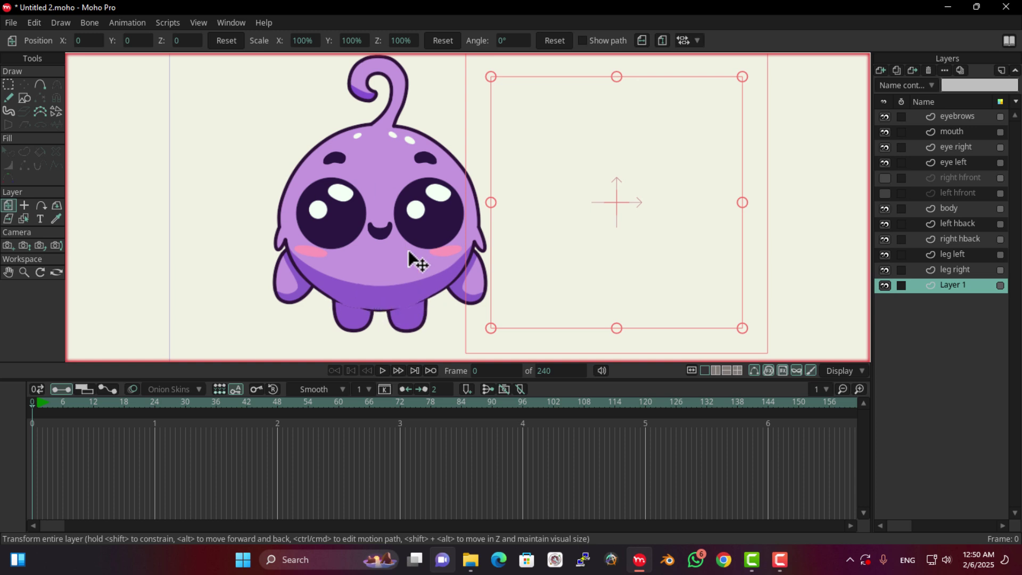
pyautogui.scroll(-1, 423, 250)
pyautogui.scroll(1, 424, 262)
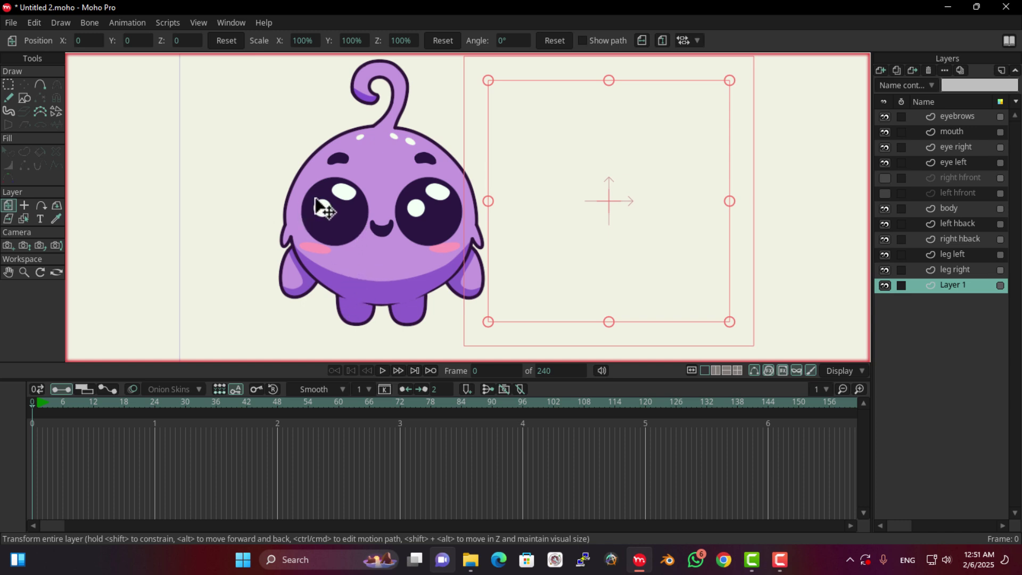
pyautogui.scroll(-1, 331, 212)
pyautogui.moveTo(354, 226); pyautogui.dragTo(378, 219)
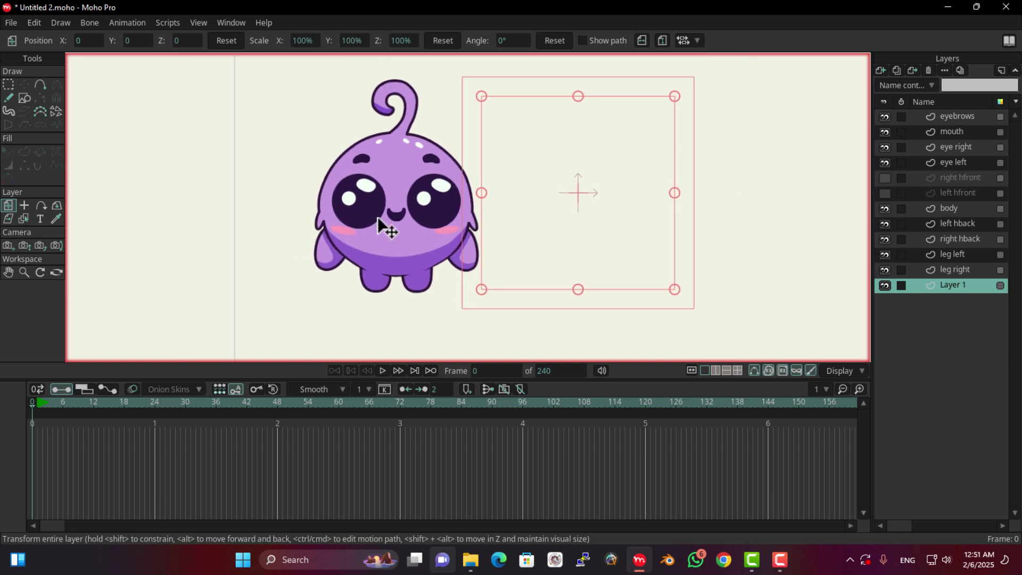
pyautogui.scroll(2, 378, 218)
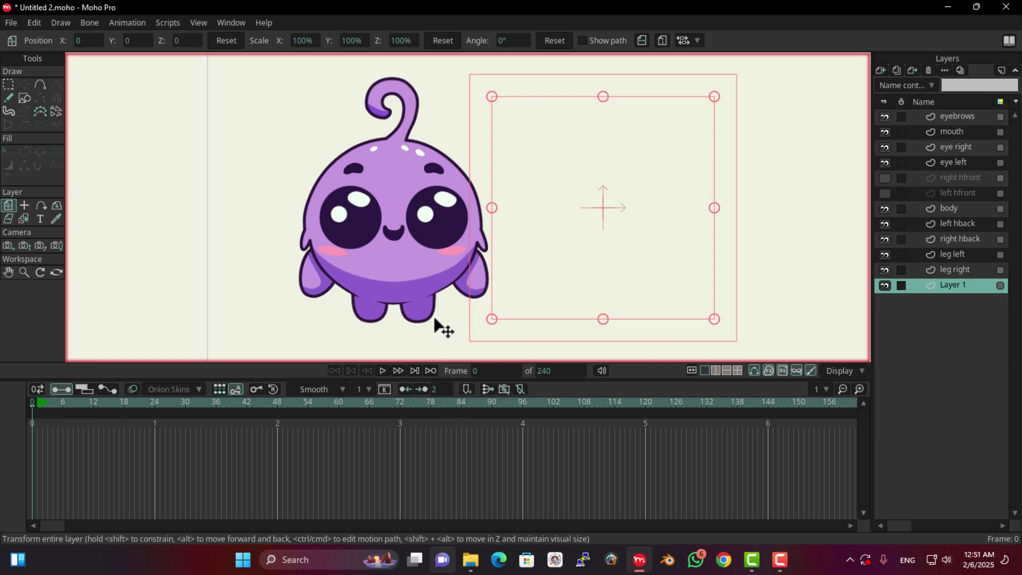
pyautogui.scroll(-1, 428, 318)
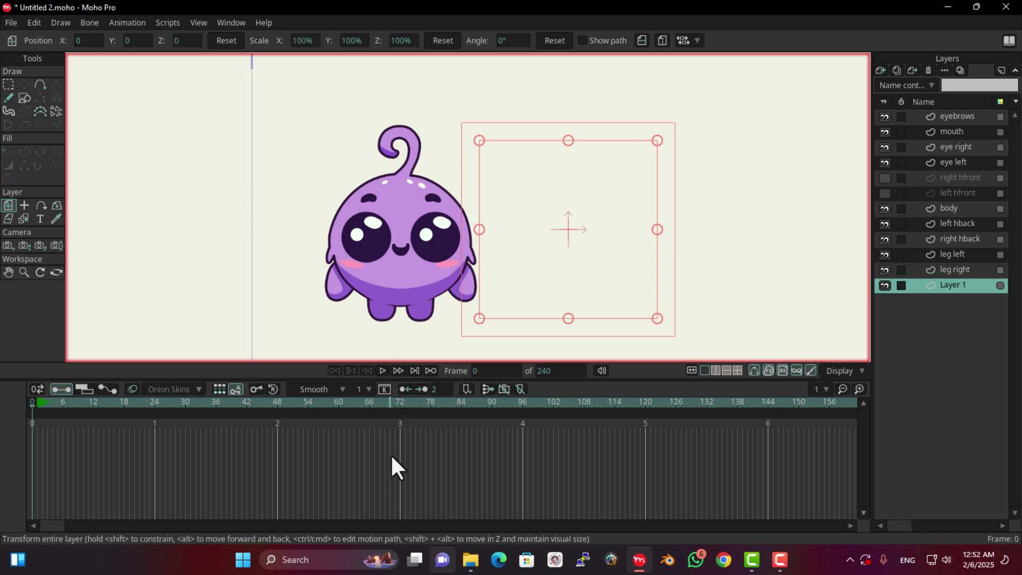
pyautogui.scroll(1, 469, 306)
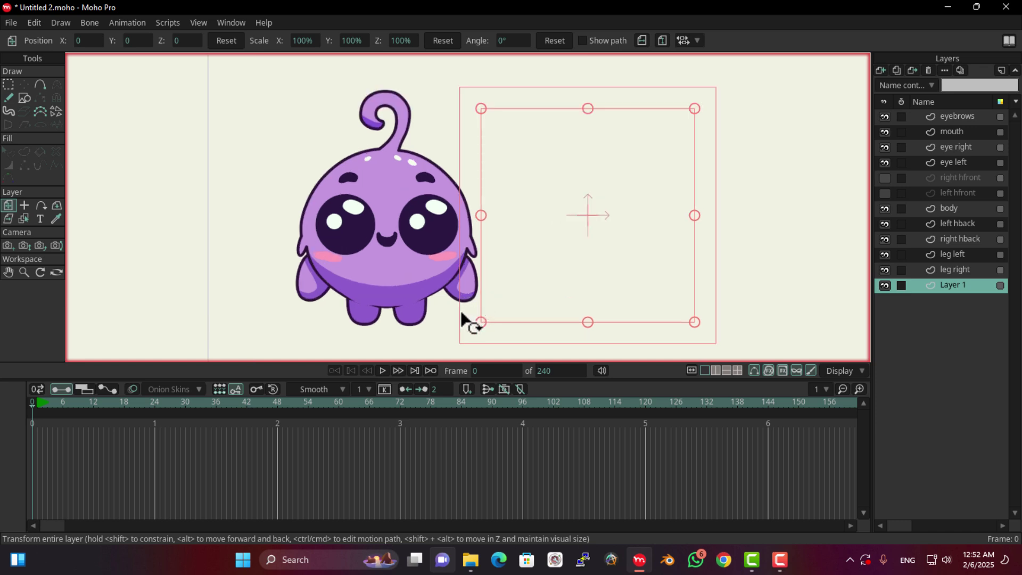
pyautogui.scroll(1, 461, 314)
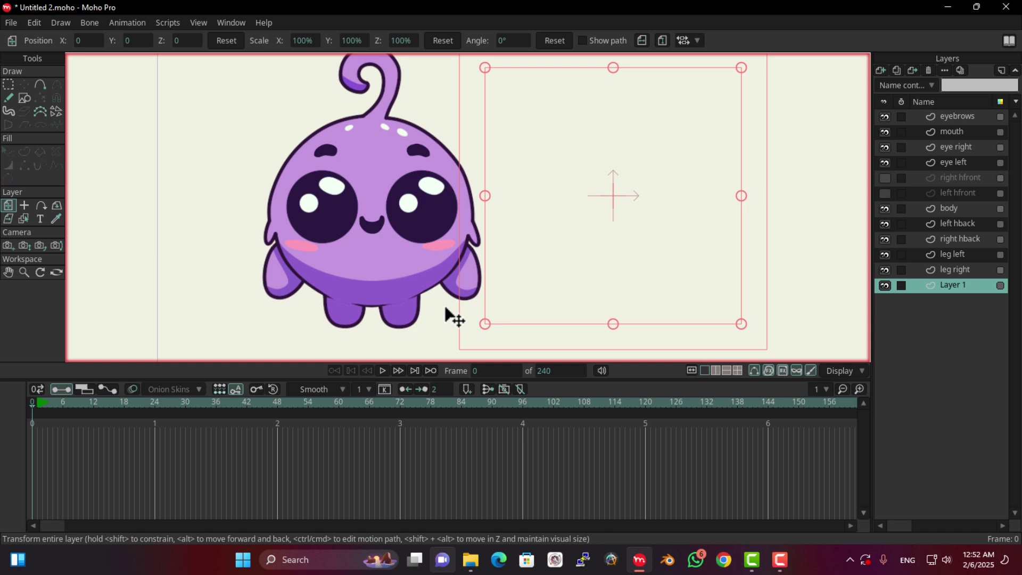
pyautogui.scroll(-2, 369, 197)
pyautogui.moveTo(370, 198); pyautogui.dragTo(373, 262)
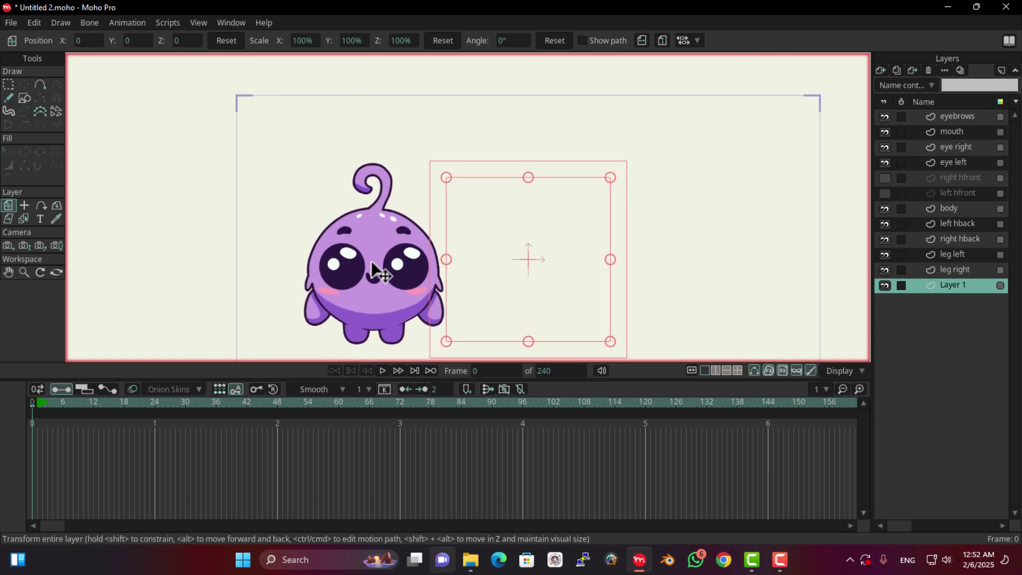
pyautogui.scroll(1, 374, 262)
pyautogui.scroll(1, 376, 266)
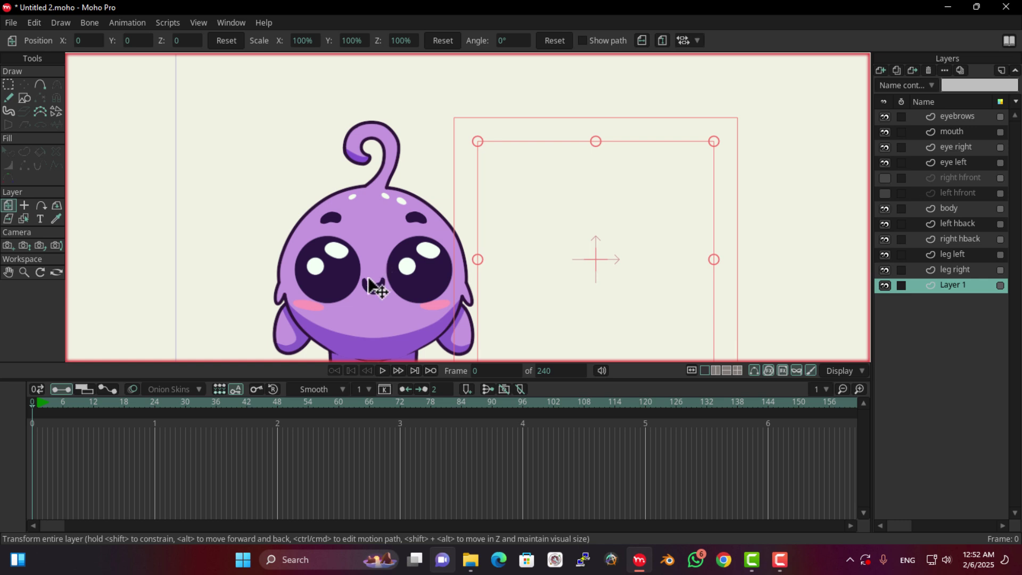
pyautogui.scroll(1, 351, 299)
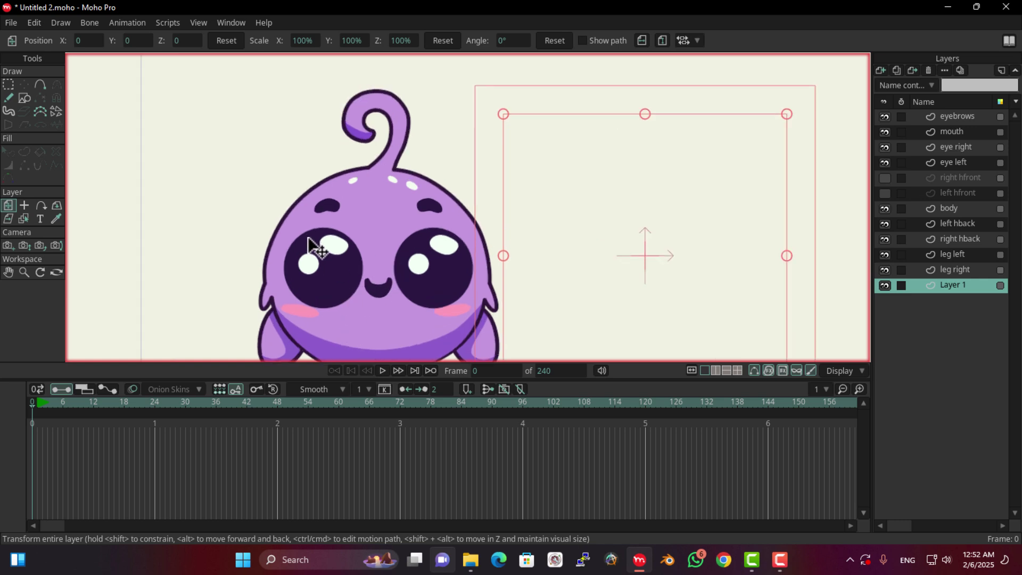
pyautogui.scroll(1, 320, 253)
pyautogui.scroll(-2, 320, 257)
pyautogui.scroll(1, 327, 261)
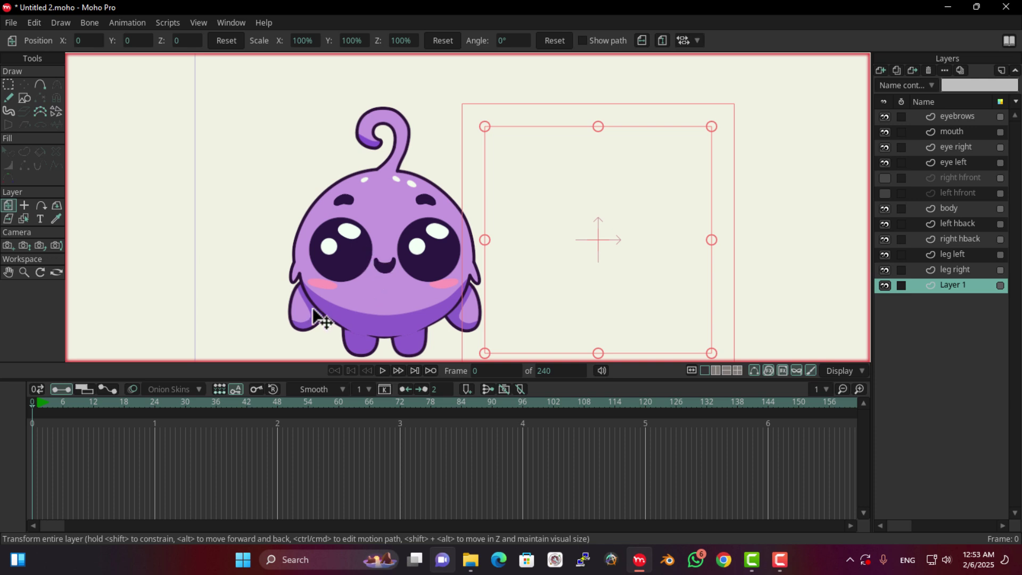
pyautogui.scroll(-1, 238, 280)
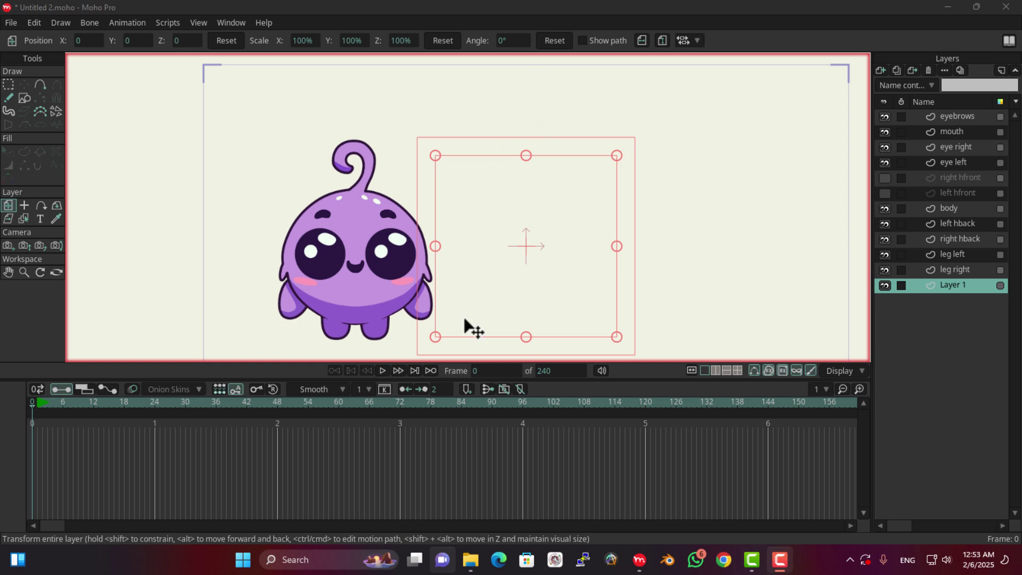
pyautogui.moveTo(340, 258); pyautogui.dragTo(349, 262)
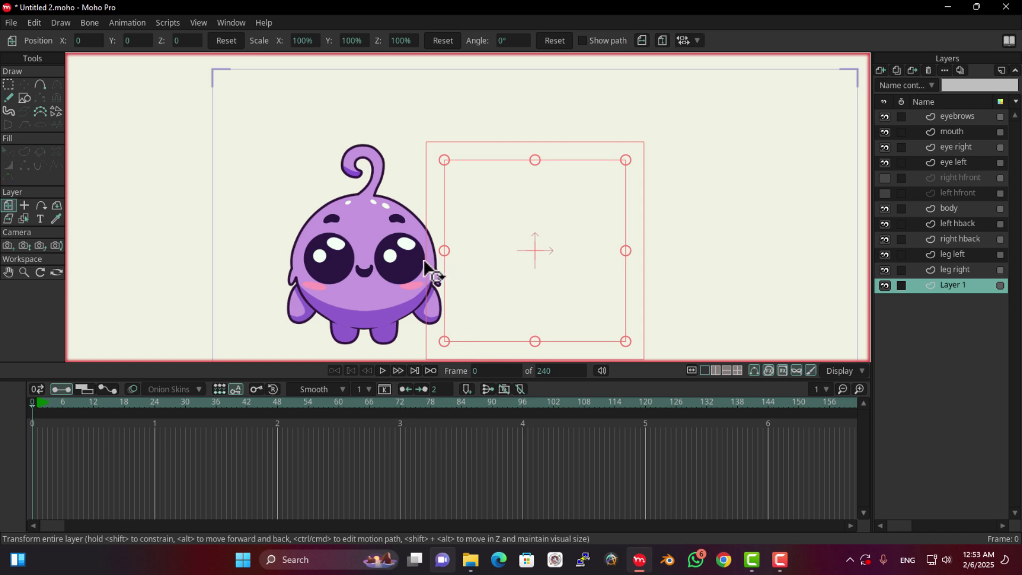
pyautogui.scroll(2, 351, 314)
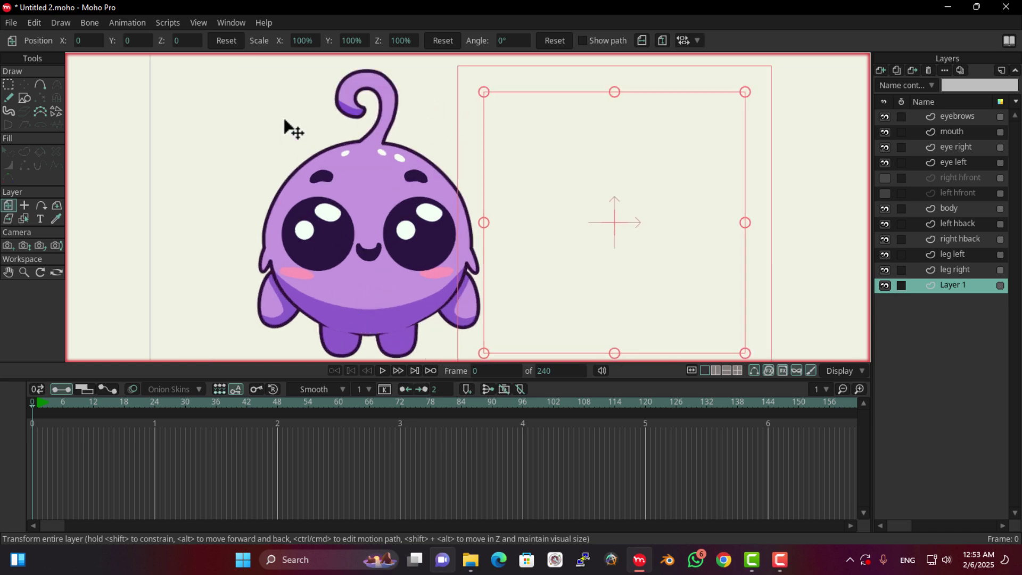
pyautogui.scroll(-1, 379, 258)
pyautogui.moveTo(539, 266); pyautogui.dragTo(509, 263)
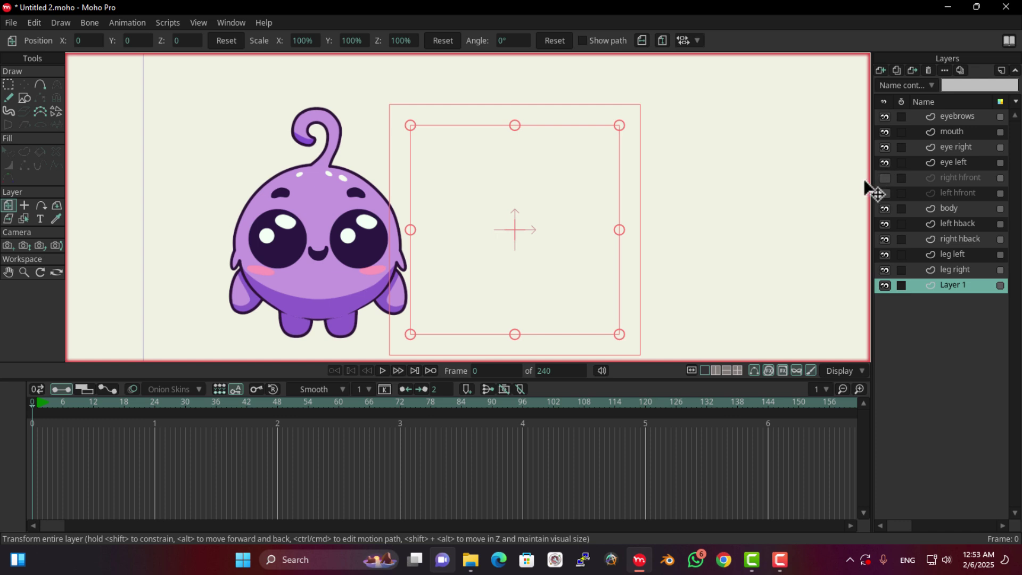
# - Add a new Bone layer directly above the eyebrows layer
pyautogui.click(957, 117)
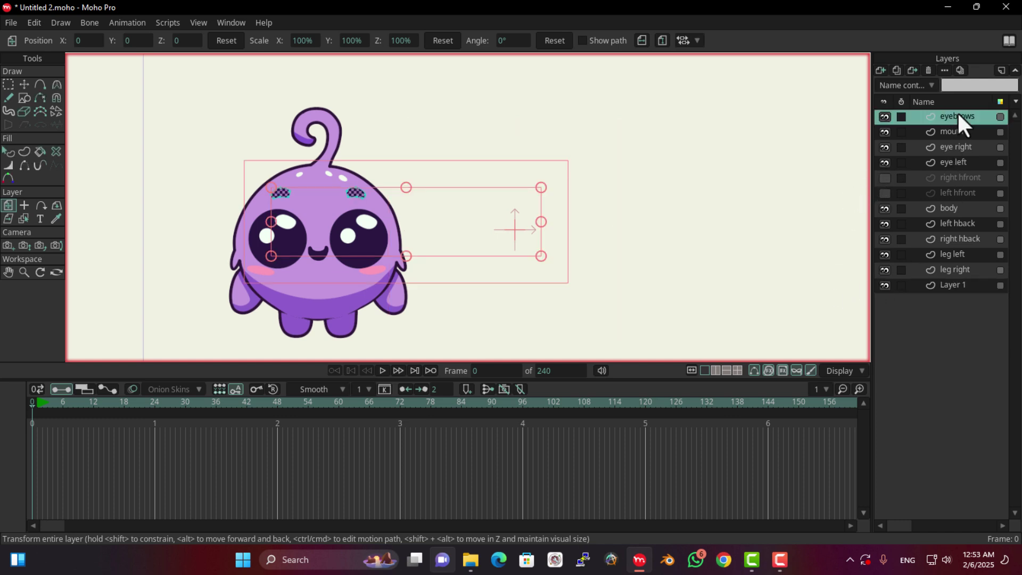
pyautogui.click(881, 71)
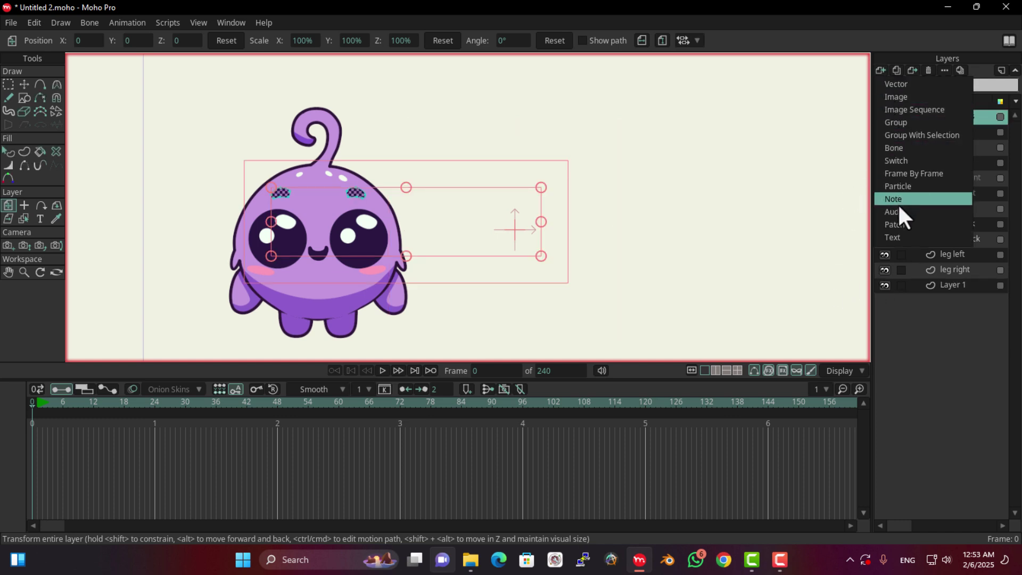
pyautogui.click(910, 150)
pyautogui.scroll(-4, 695, 248)
pyautogui.moveTo(695, 248); pyautogui.dragTo(625, 242)
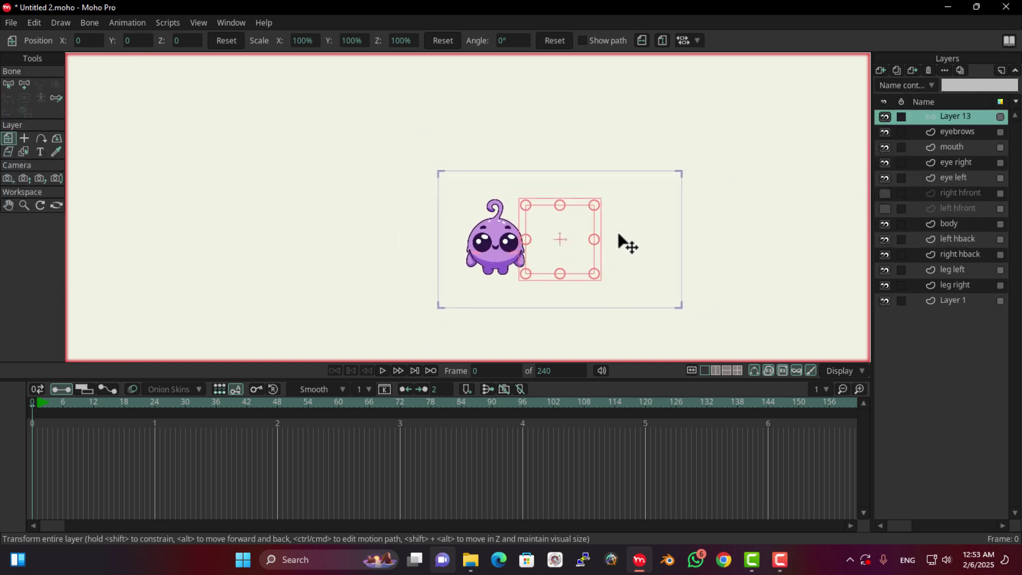
pyautogui.scroll(5, 586, 258)
# - Move all character layers from eyebrows through leg right into the new bone layer, leaving Layer 1 outside it
pyautogui.click(949, 133)
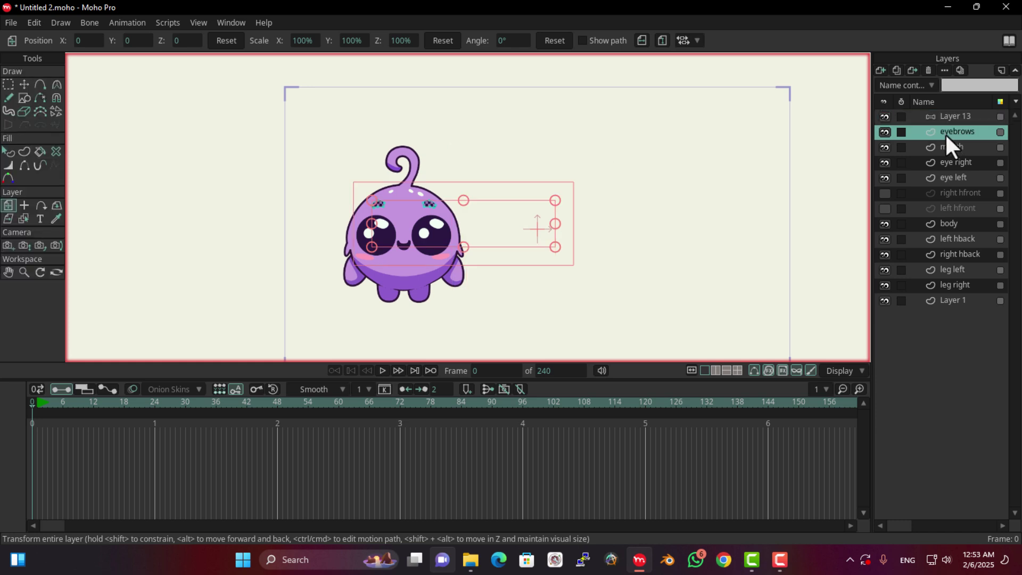
pyautogui.click(963, 299)
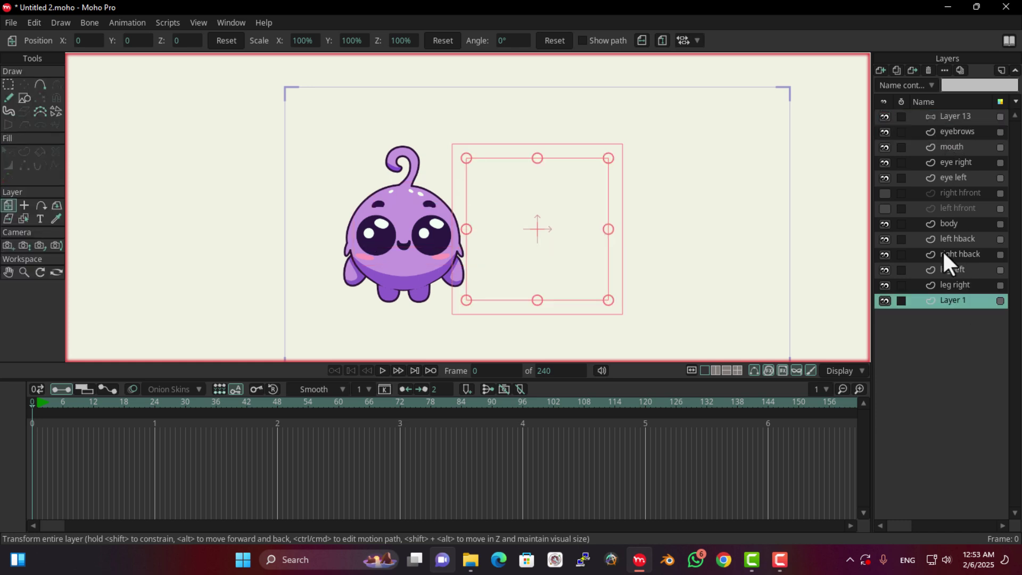
pyautogui.click(951, 135)
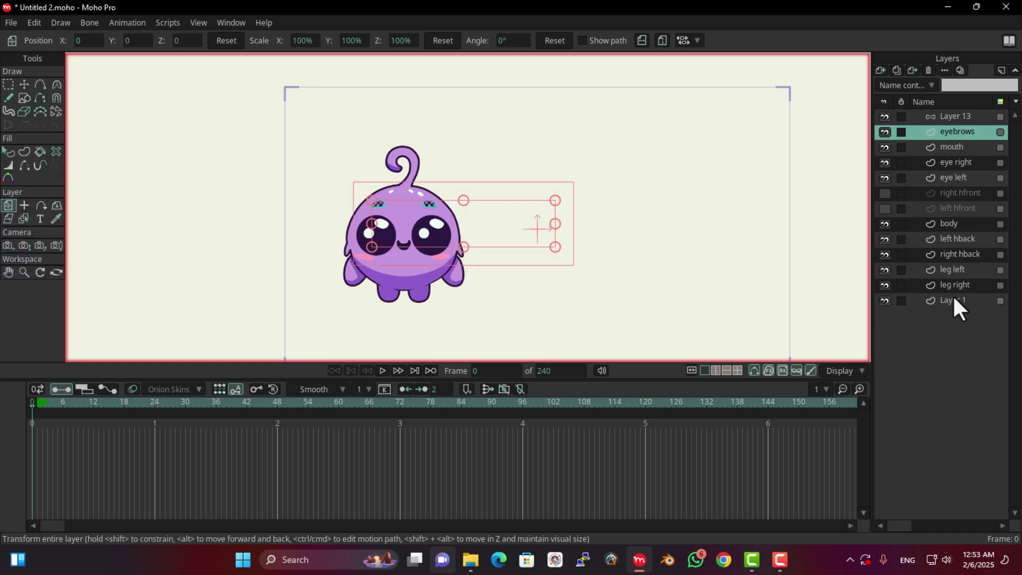
pyautogui.click(910, 300)
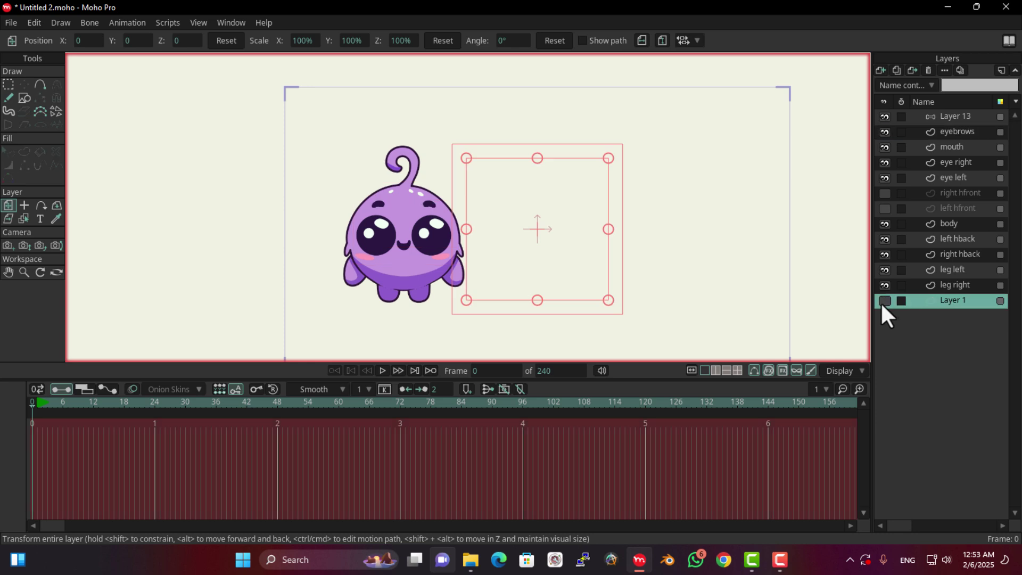
pyautogui.click(944, 285)
pyautogui.keyDown('shift'); pyautogui.click(957, 133); pyautogui.keyUp('shift')
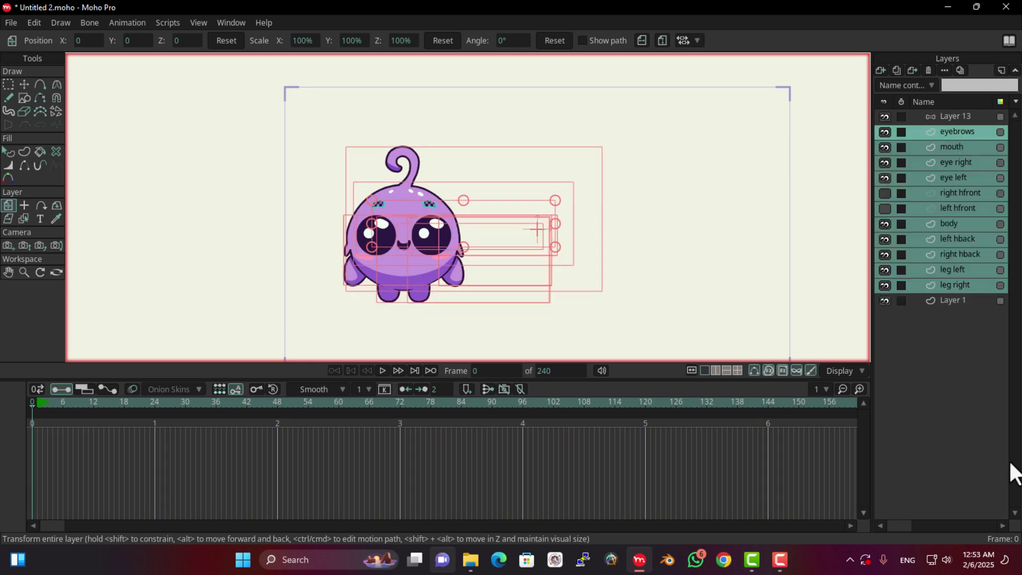
pyautogui.moveTo(939, 115); pyautogui.dragTo(934, 149)
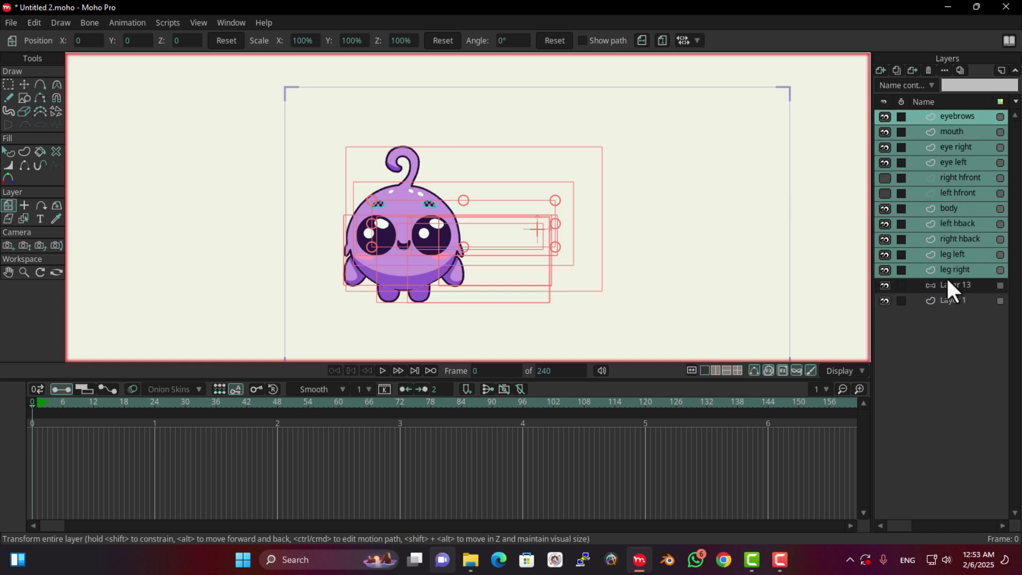
pyautogui.moveTo(947, 277); pyautogui.dragTo(950, 290)
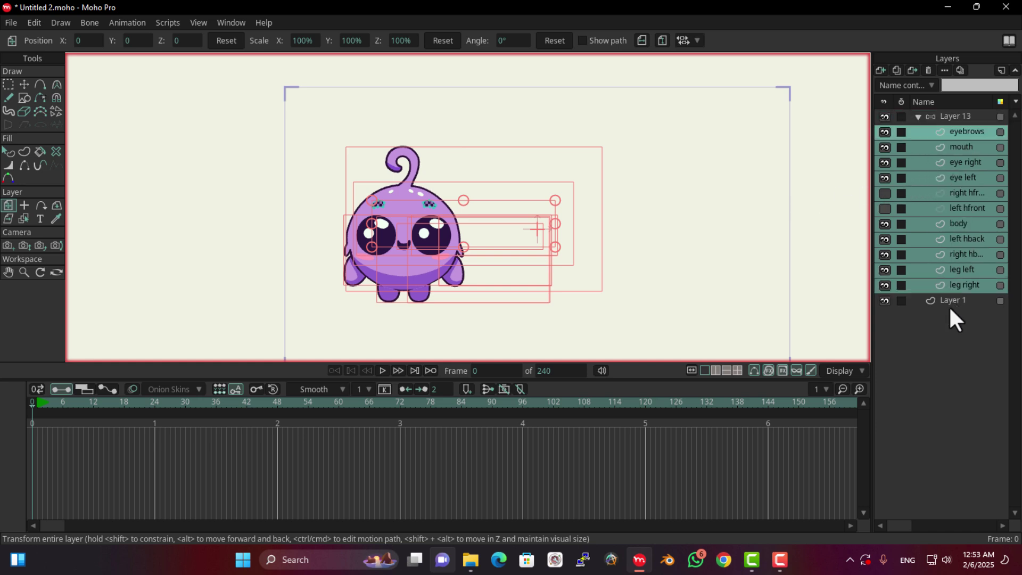
# - Check the bone layer's contents by collapsing and re-expanding it and switching its visibility off and on
pyautogui.click(916, 116)
pyautogui.click(916, 116)
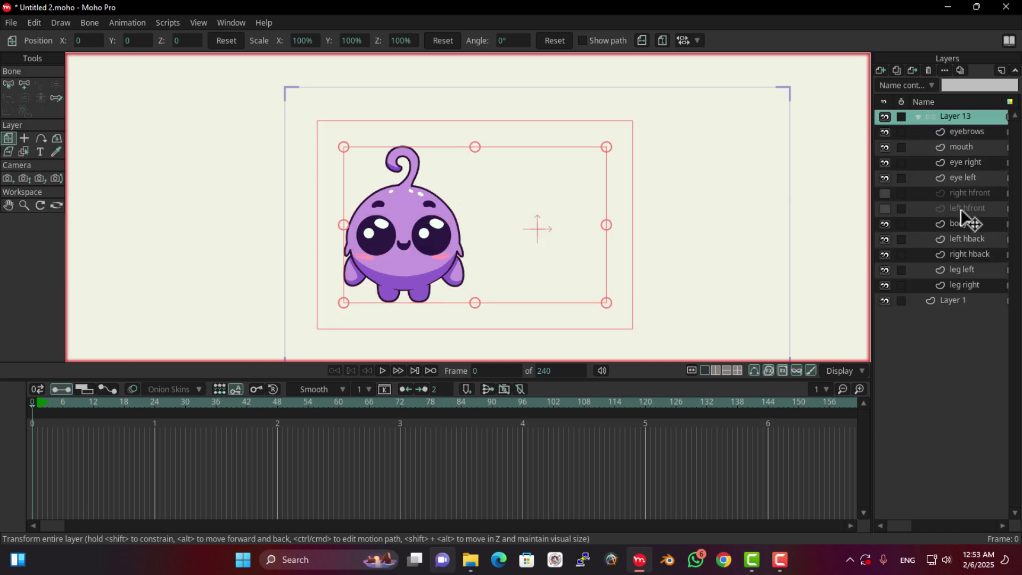
pyautogui.click(882, 115)
pyautogui.click(883, 115)
# - Set the bone layer's origin at the bottom centre of the character's body, between the legs
pyautogui.click(24, 138)
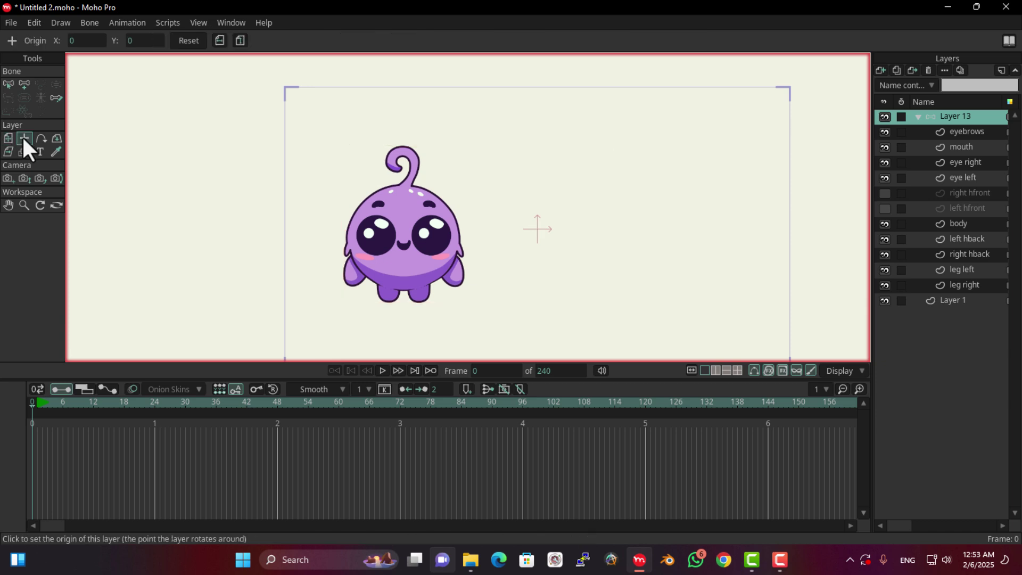
pyautogui.click(402, 289)
# - Move the entire bone layer toward the middle of the frame, at about X 0.8743 and Y 0.0678
pyautogui.click(8, 139)
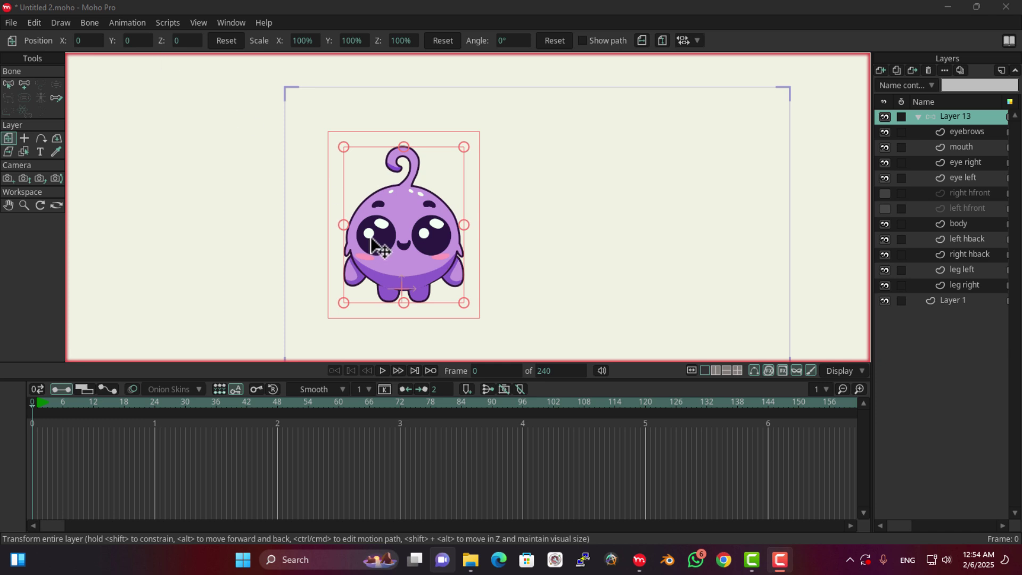
pyautogui.scroll(3, 373, 250)
pyautogui.scroll(-2, 373, 256)
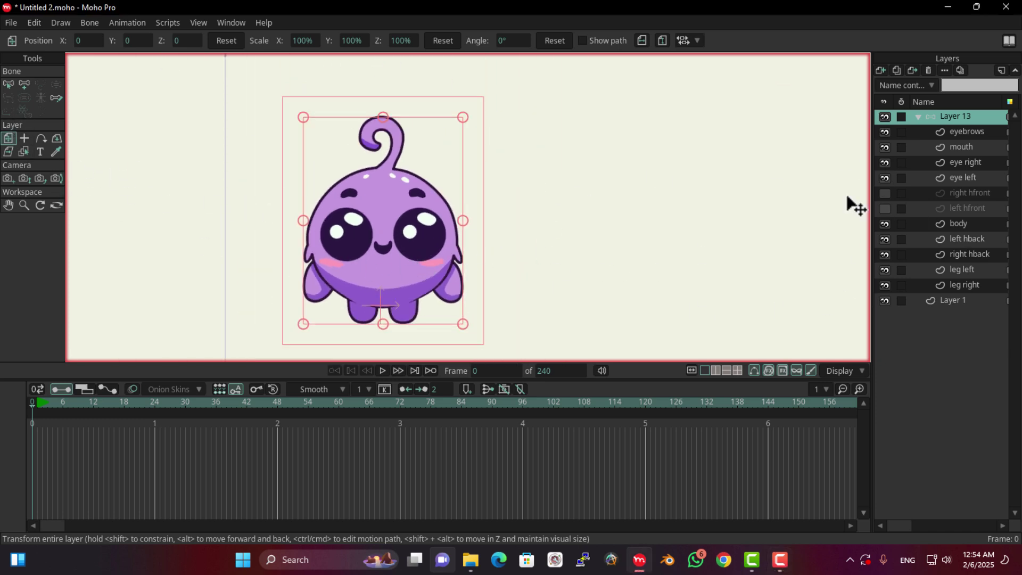
pyautogui.moveTo(400, 254); pyautogui.dragTo(555, 235)
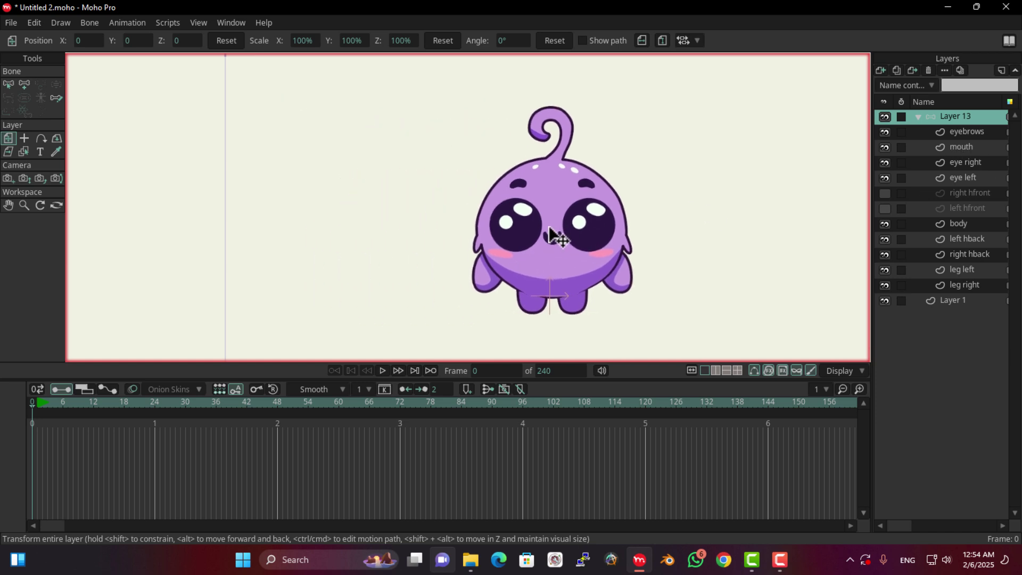
pyautogui.scroll(-2, 623, 237)
pyautogui.scroll(1, 527, 288)
pyautogui.scroll(3, 425, 279)
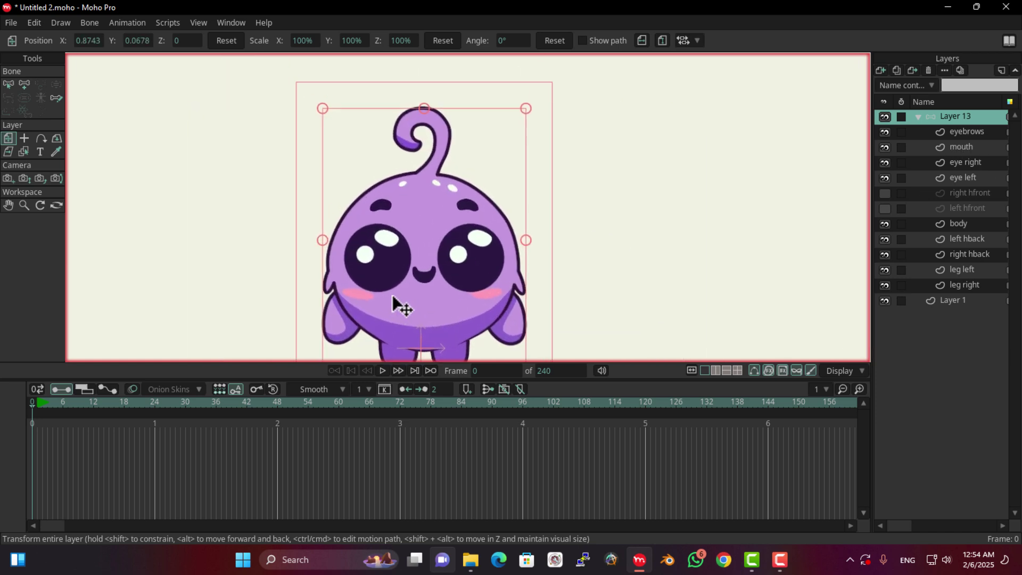
pyautogui.scroll(-1, 405, 241)
pyautogui.scroll(2, 397, 293)
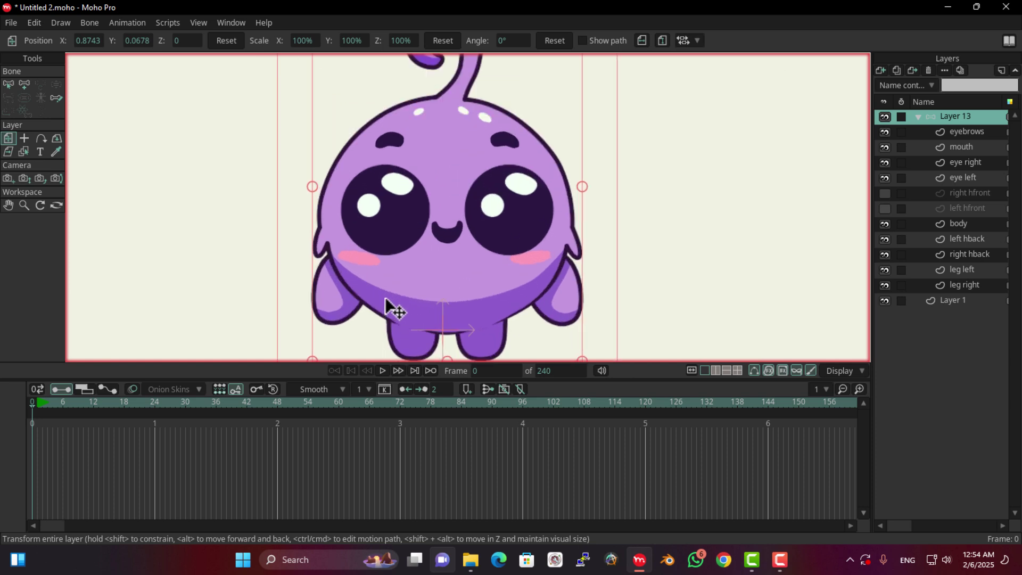
pyautogui.scroll(1, 392, 304)
pyautogui.scroll(1, 406, 266)
pyautogui.scroll(-3, 418, 174)
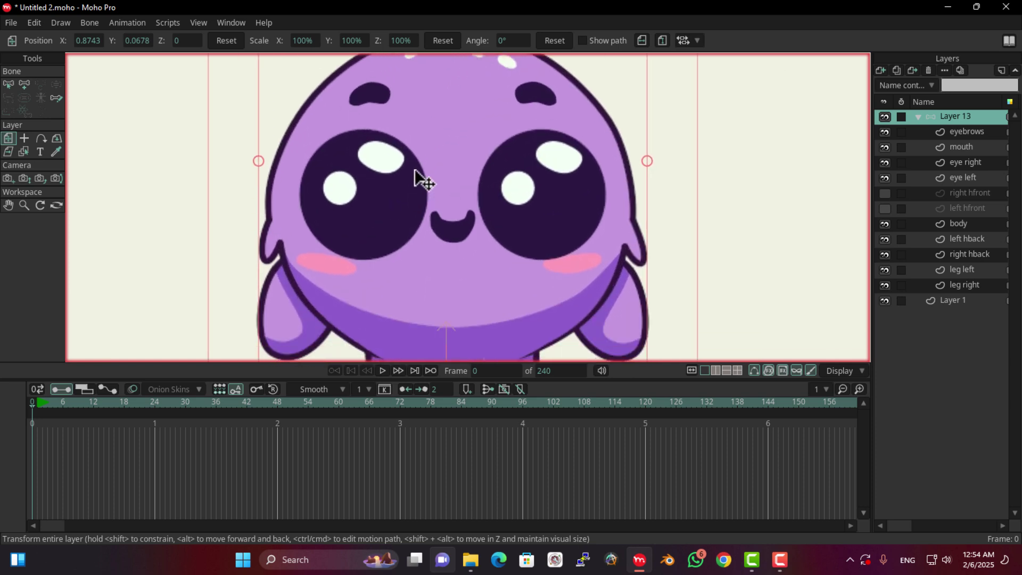
pyautogui.scroll(1, 425, 155)
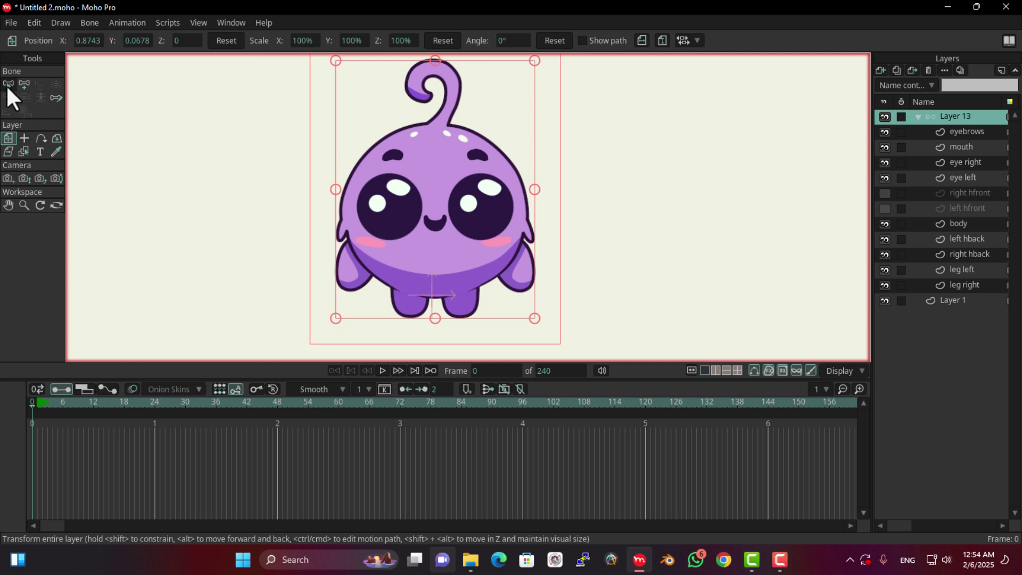
# - Add a horizontal hip bone about 0.36 units long across the lower body, just above the two legs
pyautogui.click(24, 84)
pyautogui.scroll(3, 632, 338)
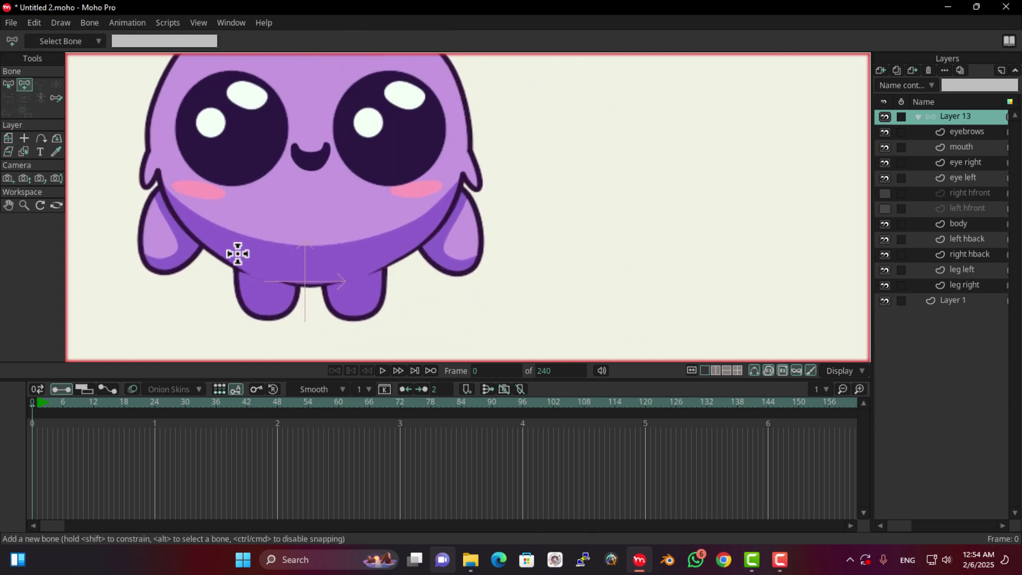
pyautogui.moveTo(236, 253); pyautogui.dragTo(381, 263)
pyautogui.scroll(-3, 325, 288)
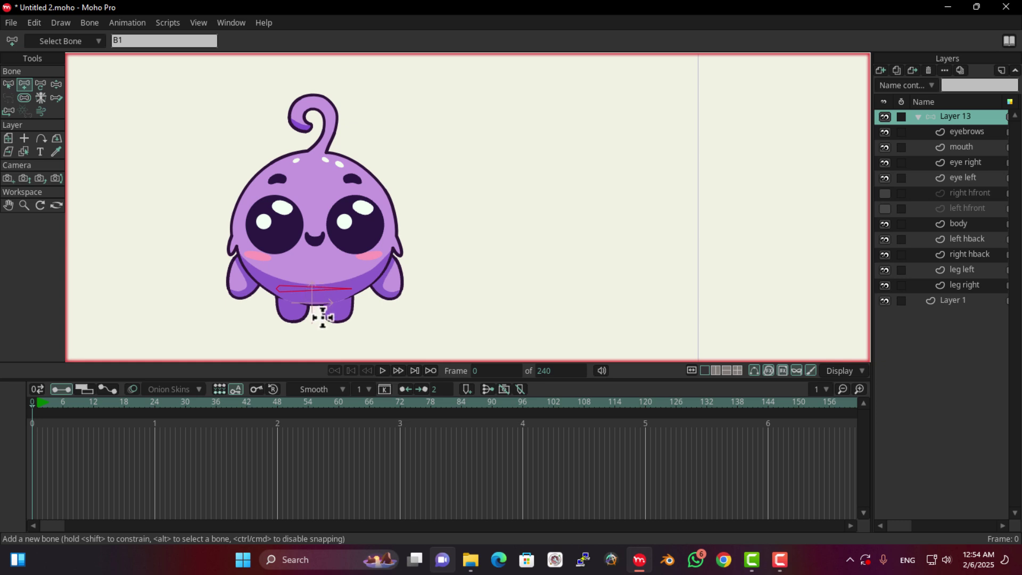
pyautogui.scroll(2, 314, 316)
pyautogui.scroll(1, 278, 240)
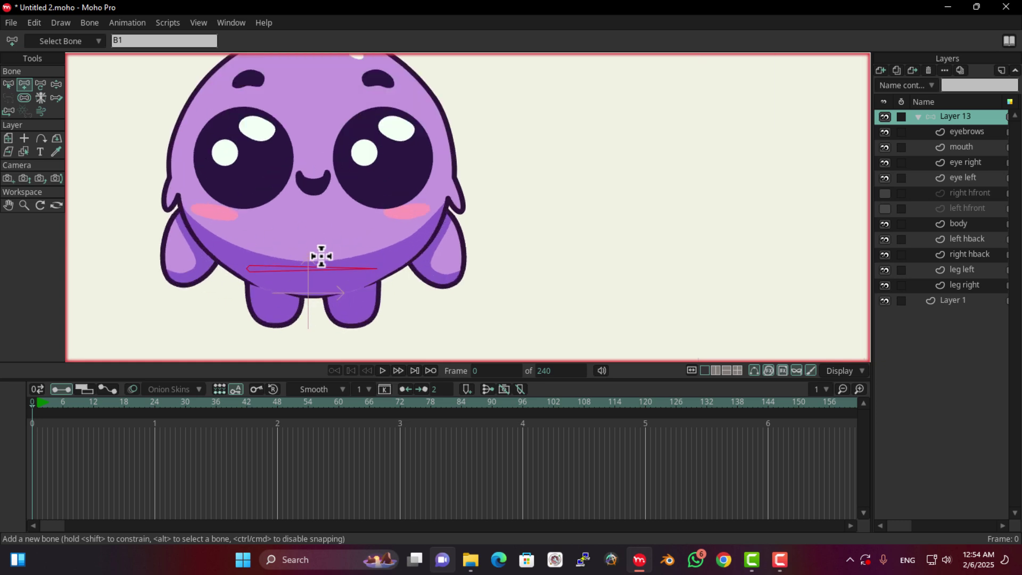
pyautogui.scroll(-2, 314, 277)
pyautogui.scroll(-1, 372, 223)
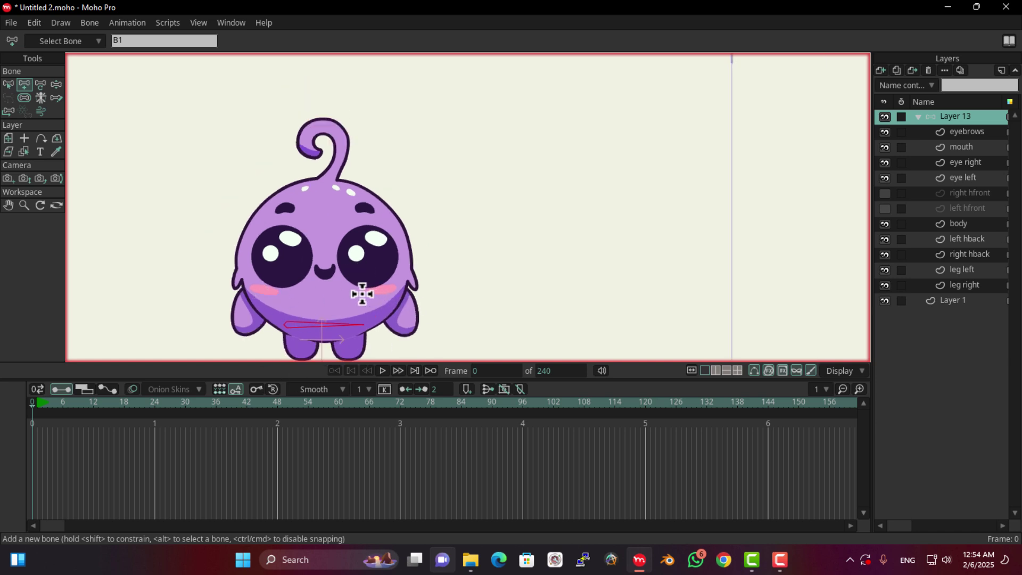
pyautogui.scroll(3, 269, 292)
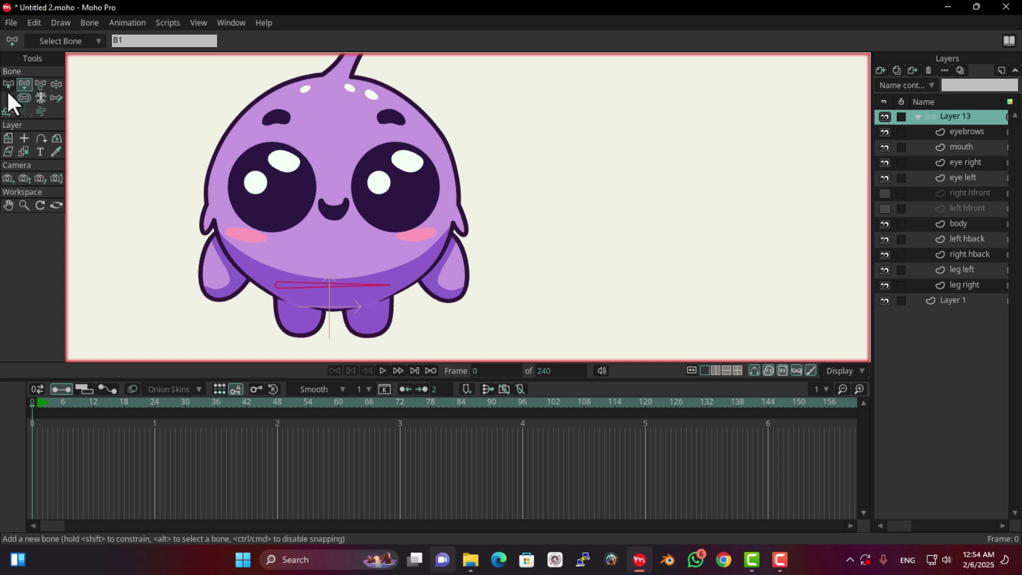
pyautogui.click(7, 88)
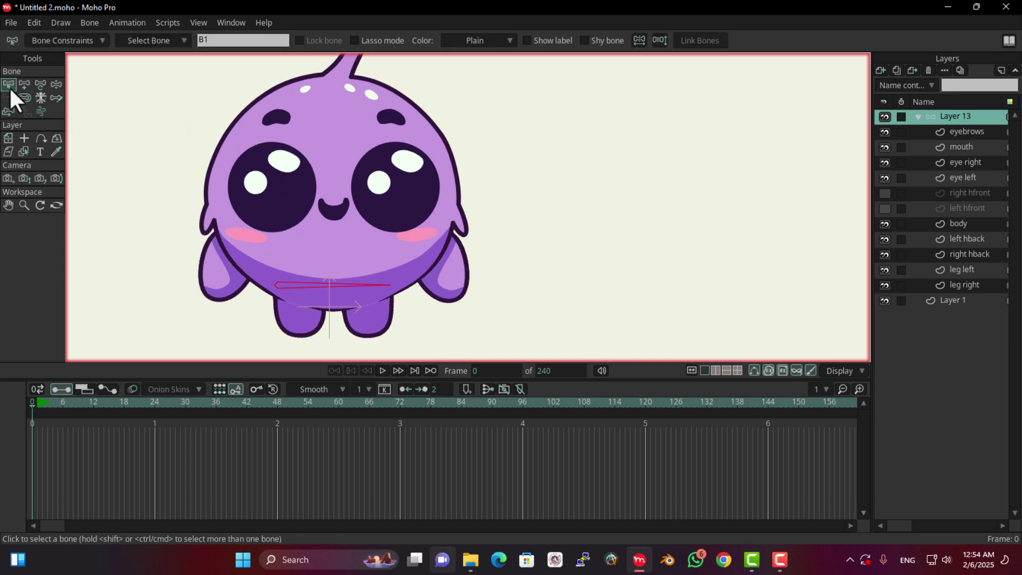
pyautogui.click(23, 84)
pyautogui.scroll(2, 335, 229)
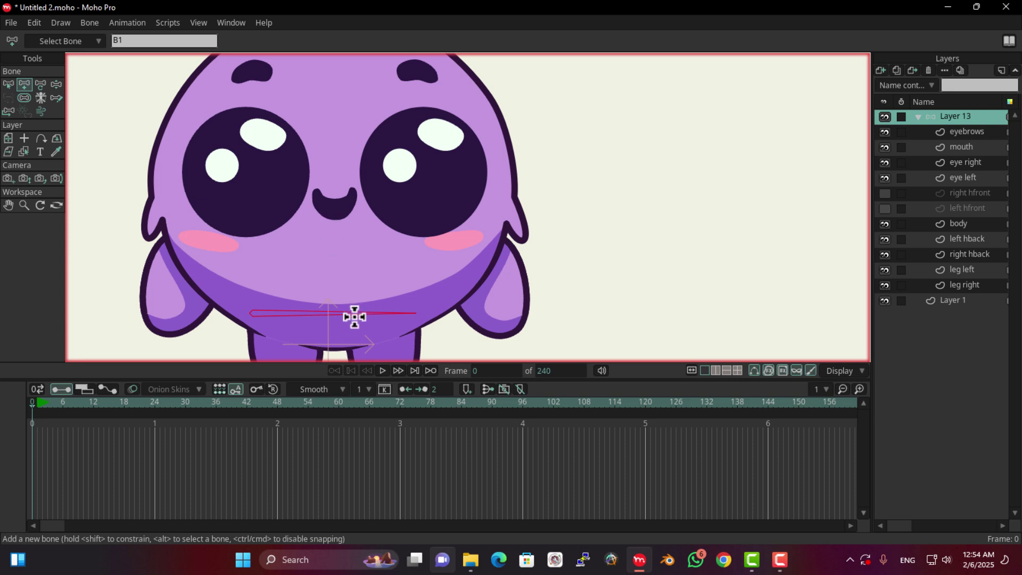
pyautogui.moveTo(347, 288); pyautogui.dragTo(344, 232)
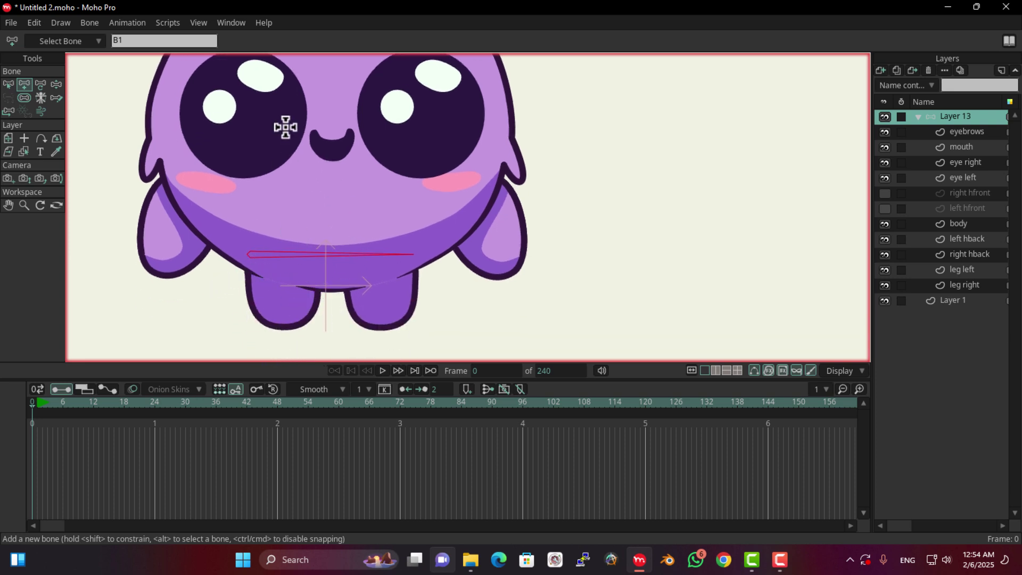
pyautogui.moveTo(292, 210); pyautogui.dragTo(293, 252)
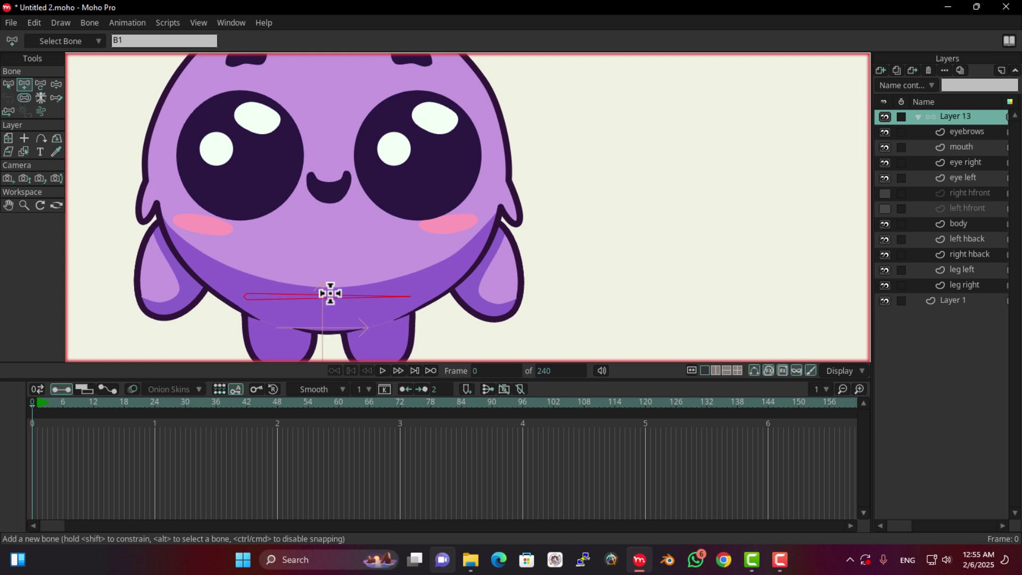
pyautogui.scroll(-3, 336, 299)
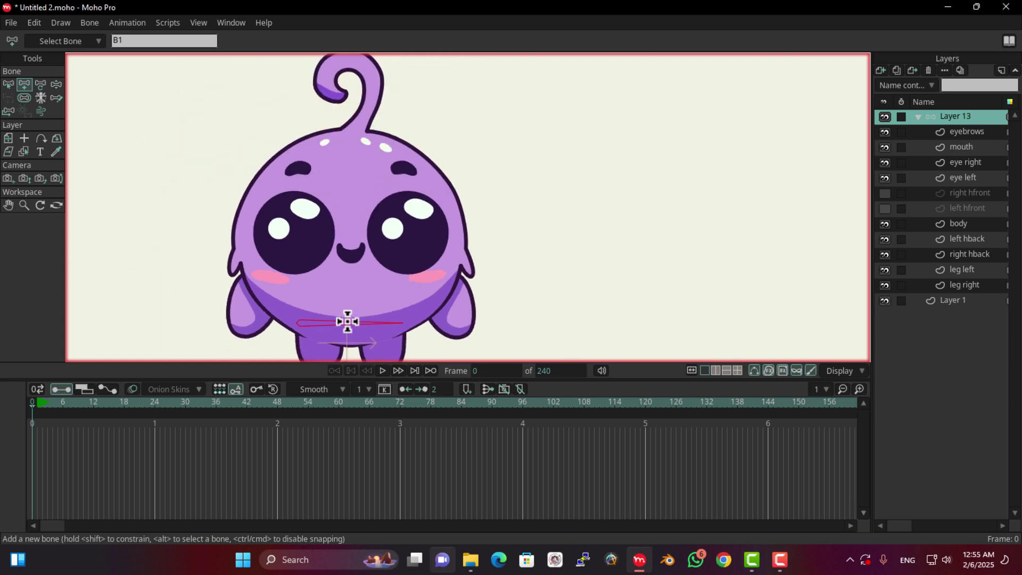
pyautogui.moveTo(391, 270); pyautogui.dragTo(382, 229)
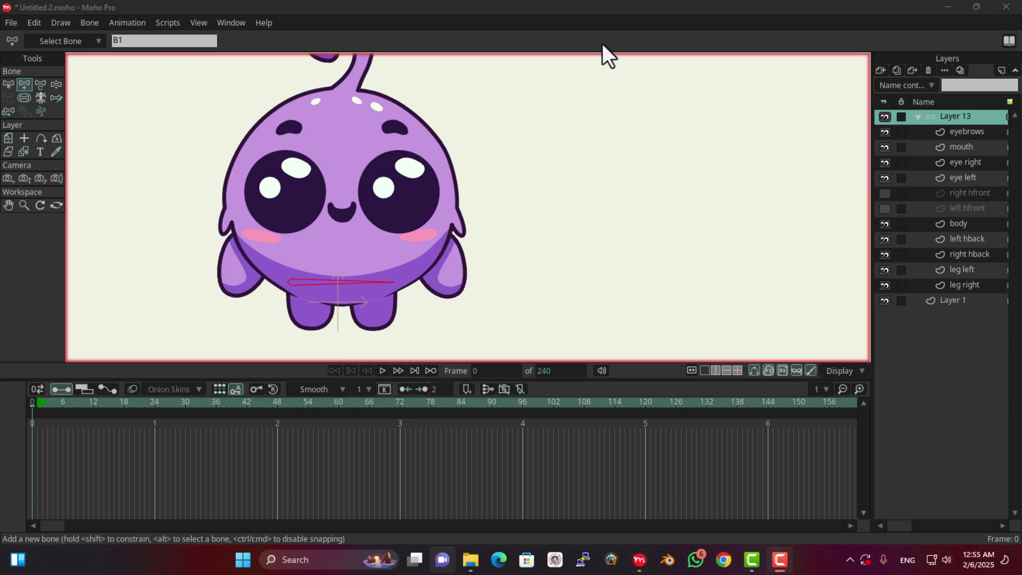
# - Shift the hip bone slightly right and down to about X -1.1139, Y -0.3601 with the Transform Bone tool
pyautogui.click(9, 86)
pyautogui.click(40, 85)
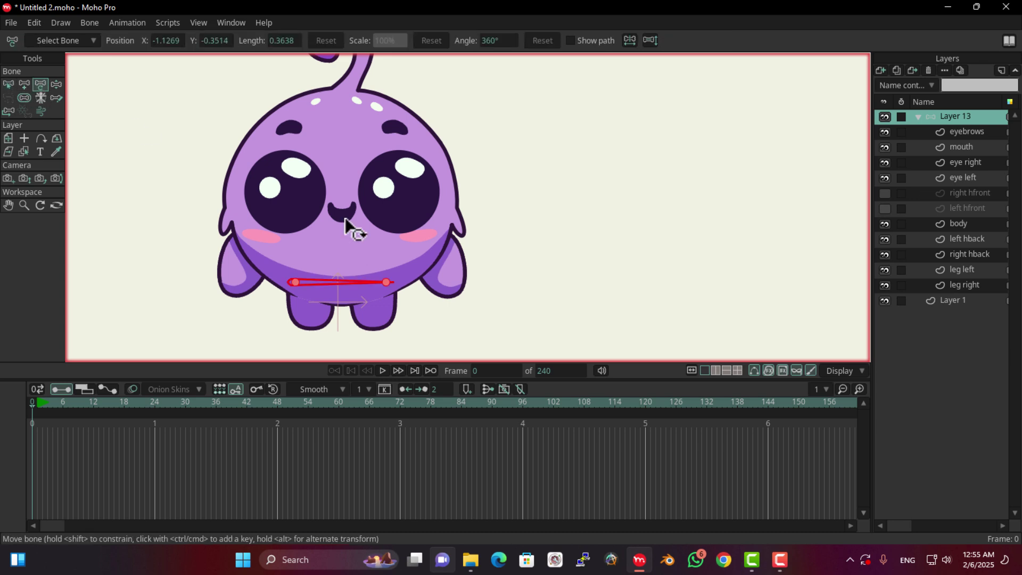
pyautogui.moveTo(296, 286); pyautogui.dragTo(299, 282)
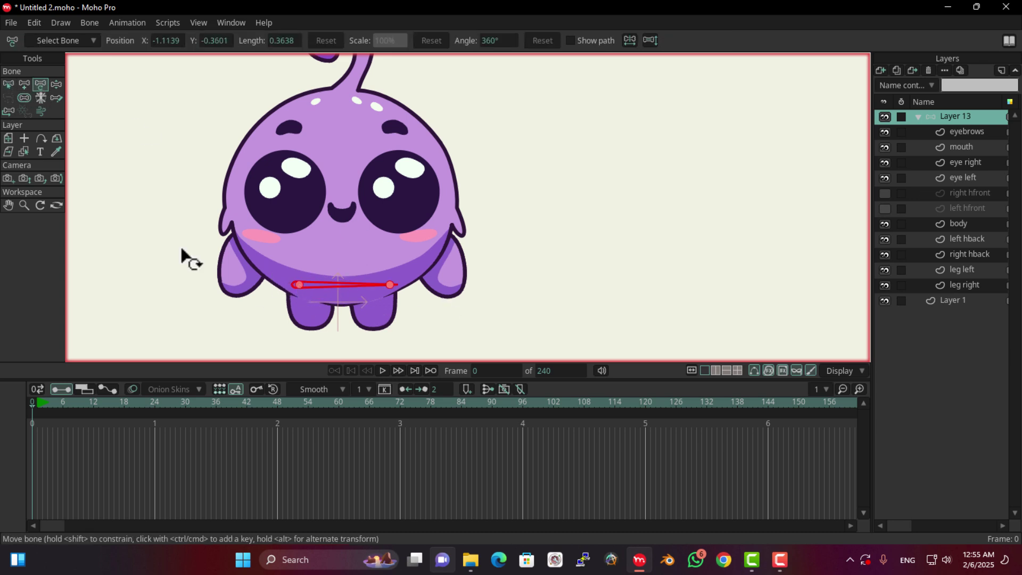
# - Add a vertical spine bone as a child of the hip bone, running from its middle up to the forehead
pyautogui.click(12, 87)
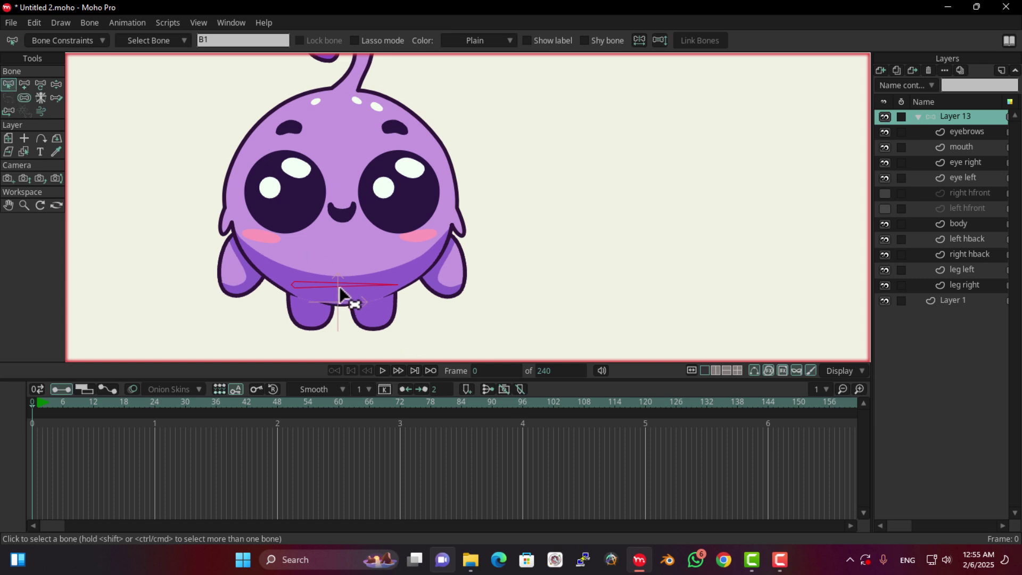
pyautogui.click(26, 83)
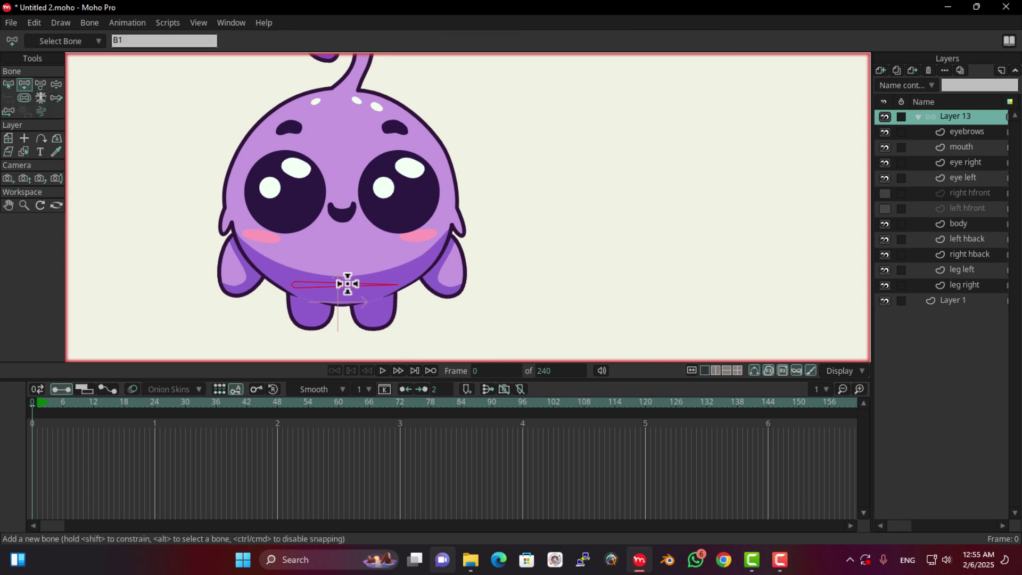
pyautogui.moveTo(342, 283); pyautogui.dragTo(362, 103)
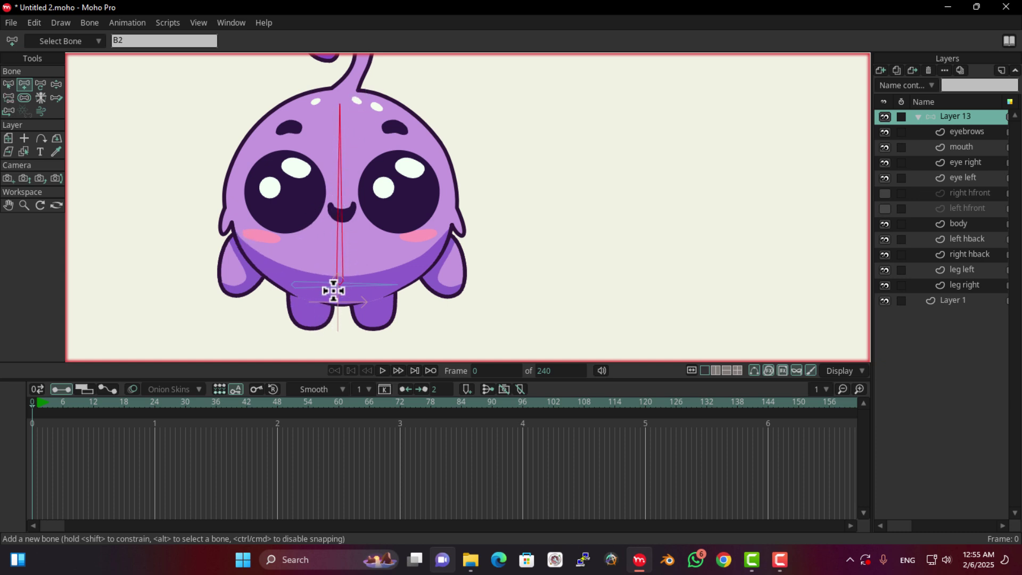
# - Try a child bone from the spine's base area down through the left-hand leg, and undo it
pyautogui.moveTo(310, 286); pyautogui.dragTo(303, 338)
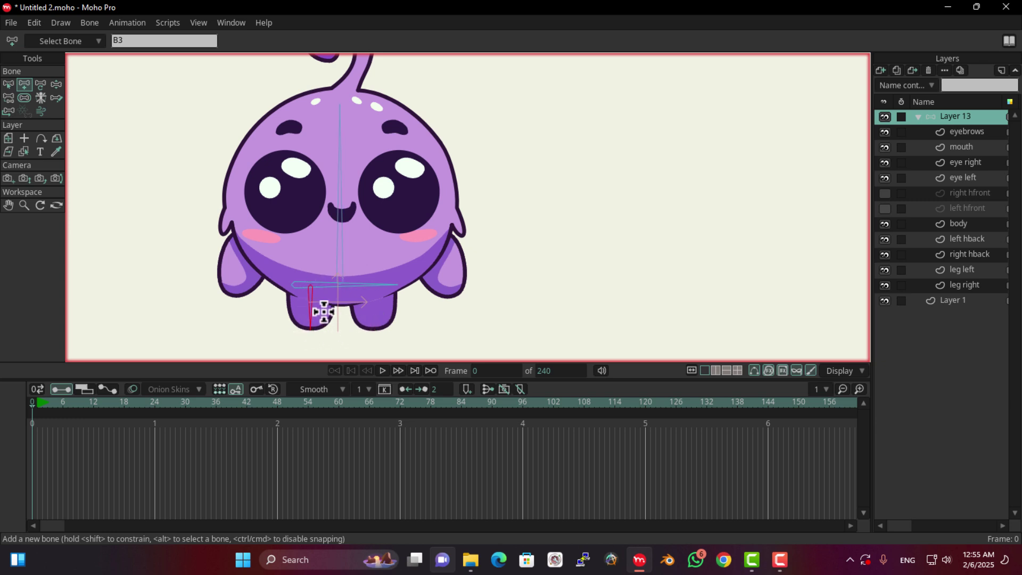
pyautogui.hotkey('ctrl', 'z')
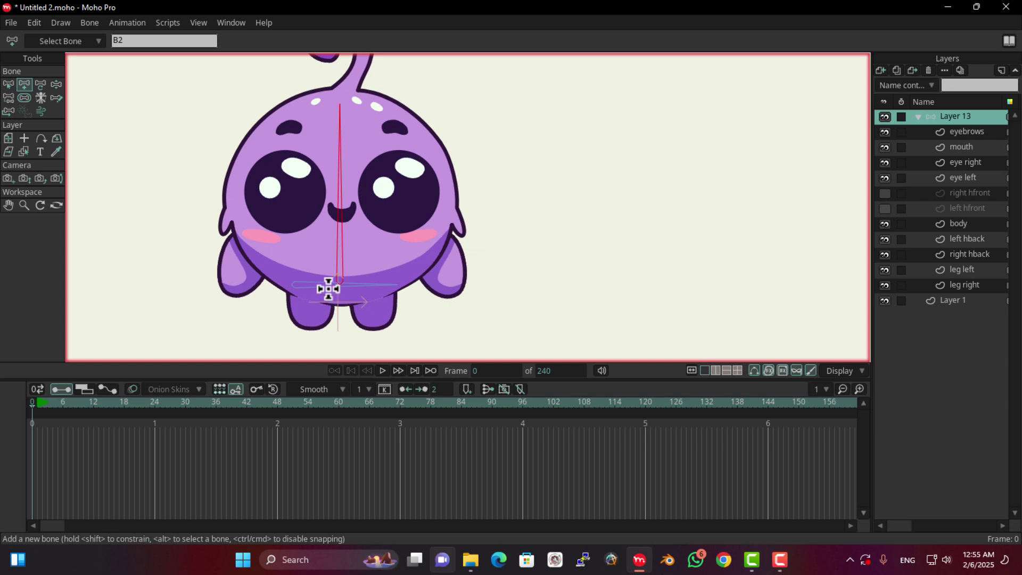
# - Select the hip bone and the spine bone alternately to examine each one, leaving the spine bone selected
pyautogui.click(4, 85)
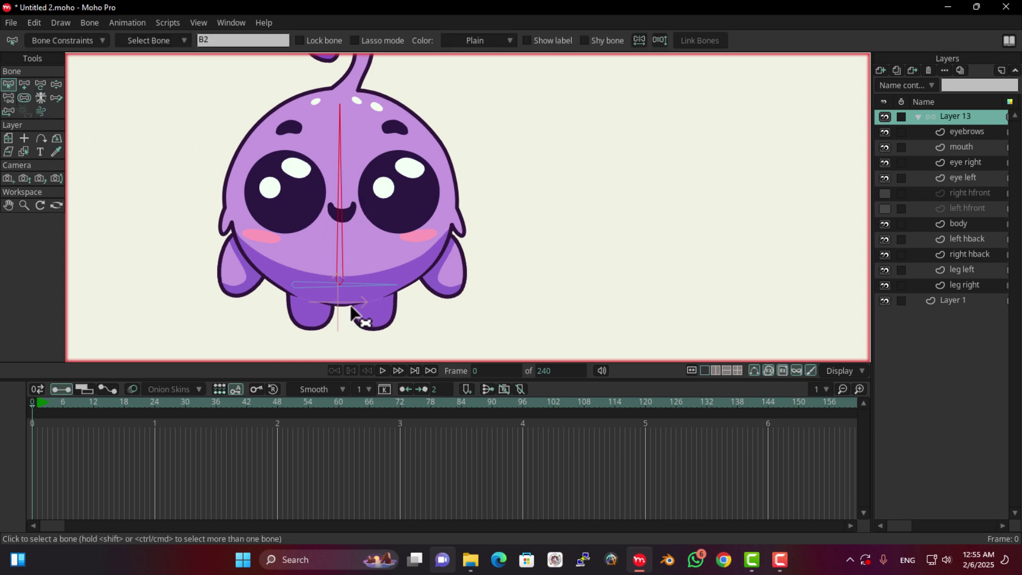
pyautogui.click(318, 286)
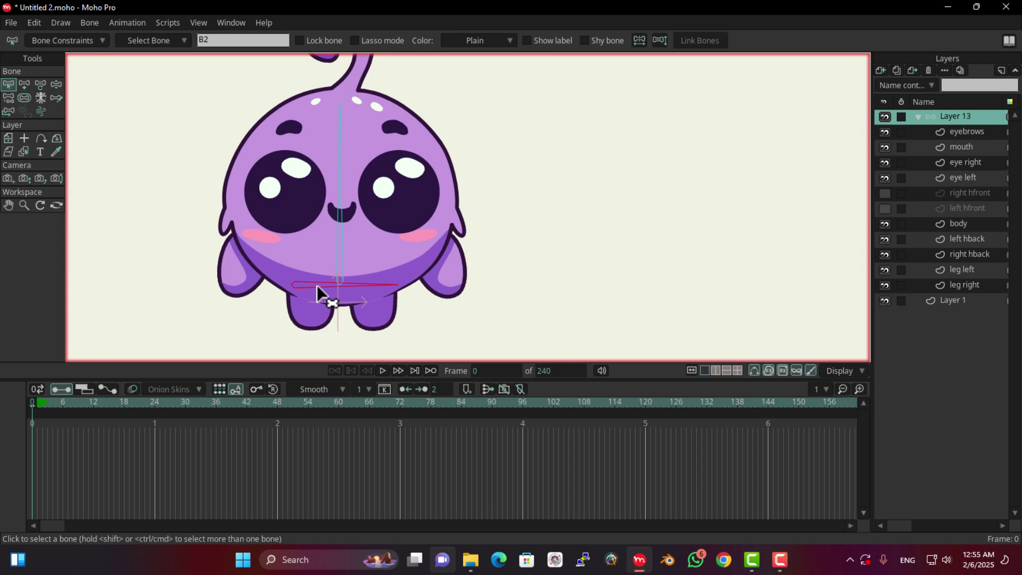
pyautogui.click(336, 183)
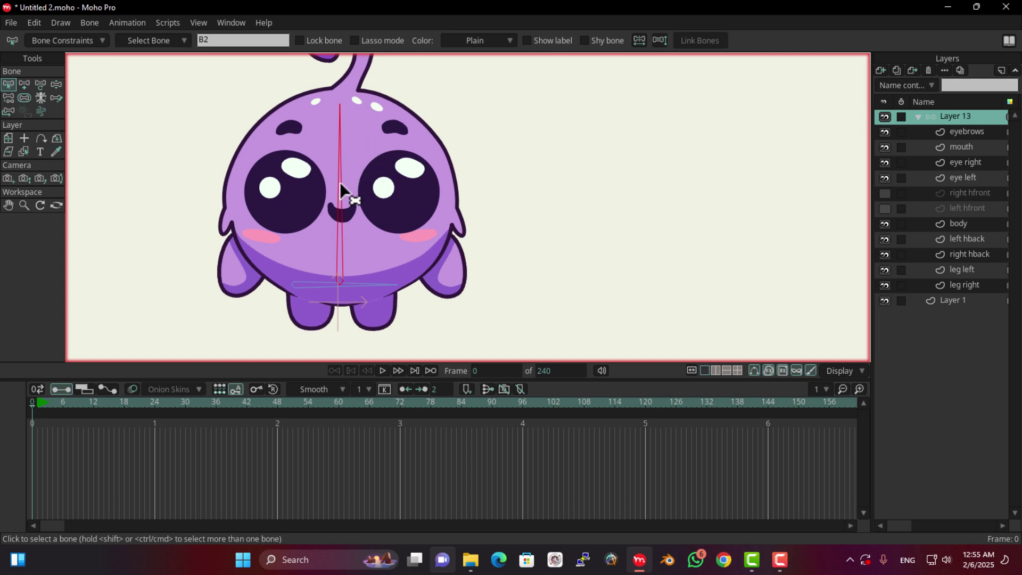
pyautogui.click(315, 281)
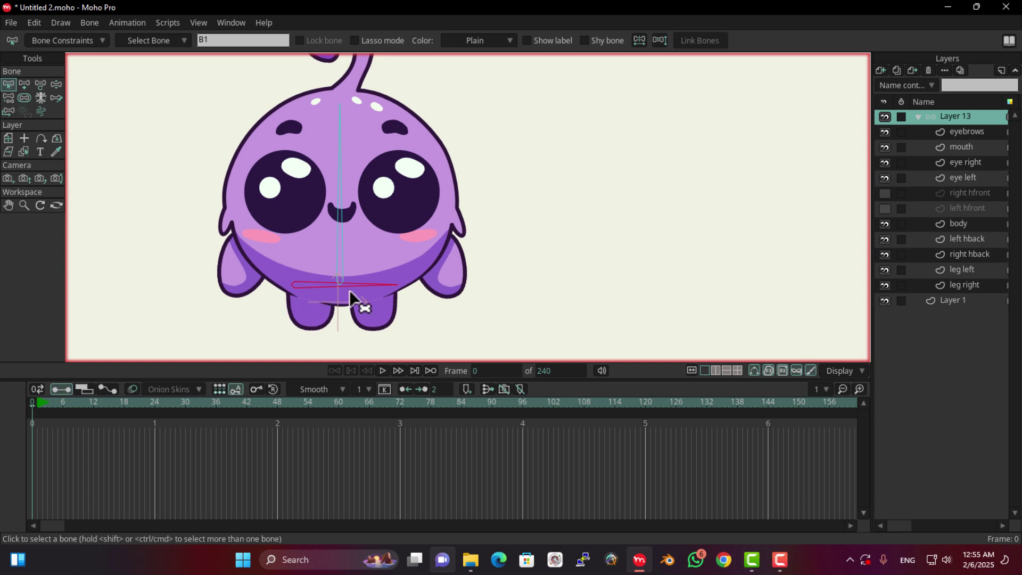
pyautogui.click(337, 133)
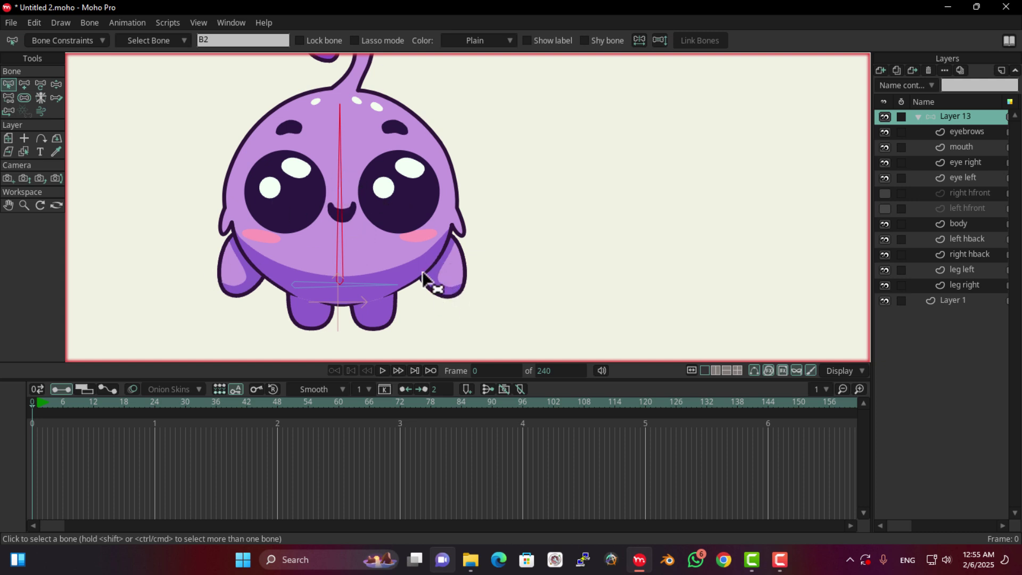
# - Add a two-bone chain as a child of the spine bone, from the left-hand cheek down to the tip of the left-hand arm
pyautogui.scroll(-4, 330, 236)
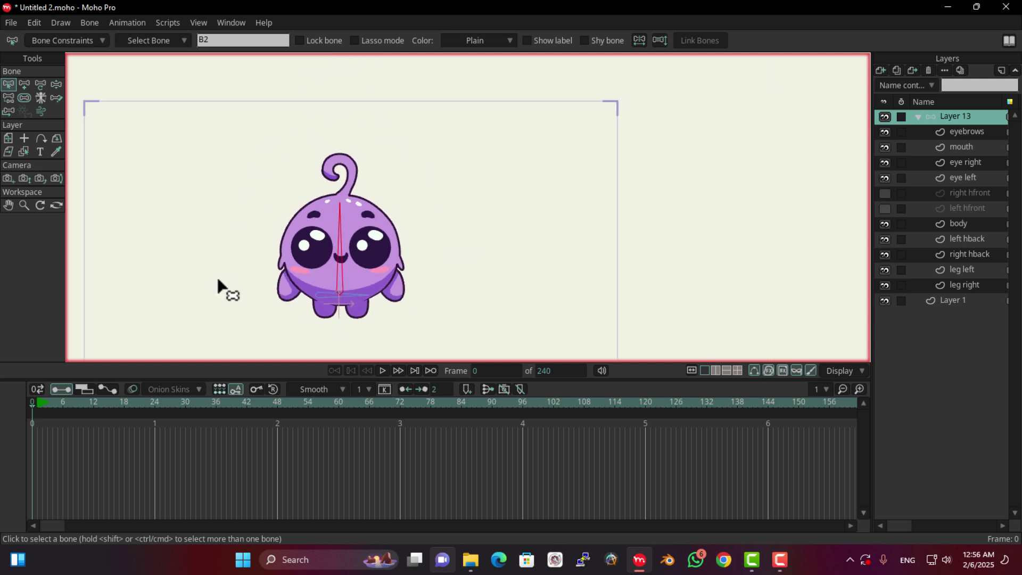
pyautogui.scroll(2, 216, 276)
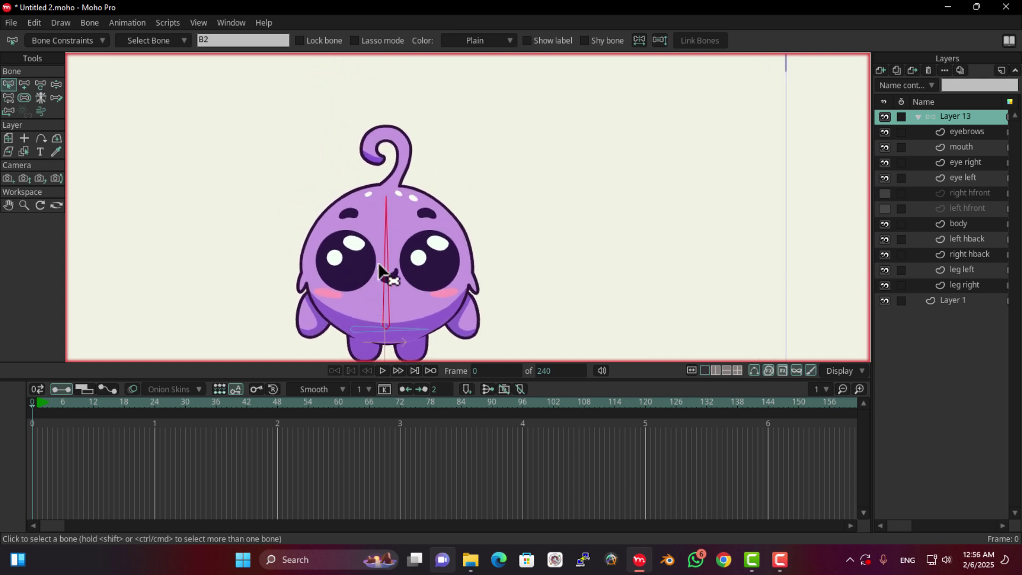
pyautogui.moveTo(378, 264); pyautogui.dragTo(378, 233)
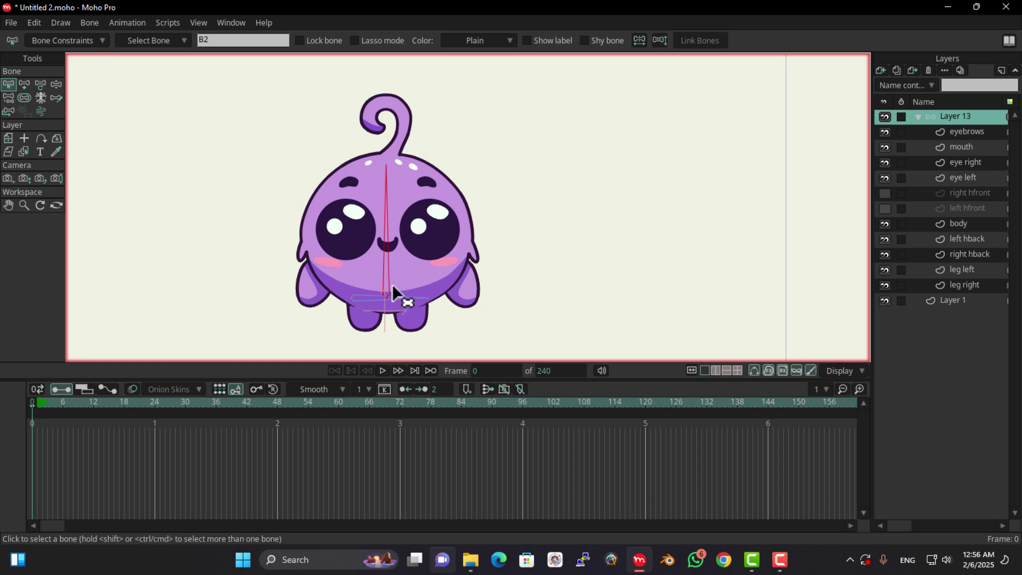
pyautogui.scroll(3, 253, 265)
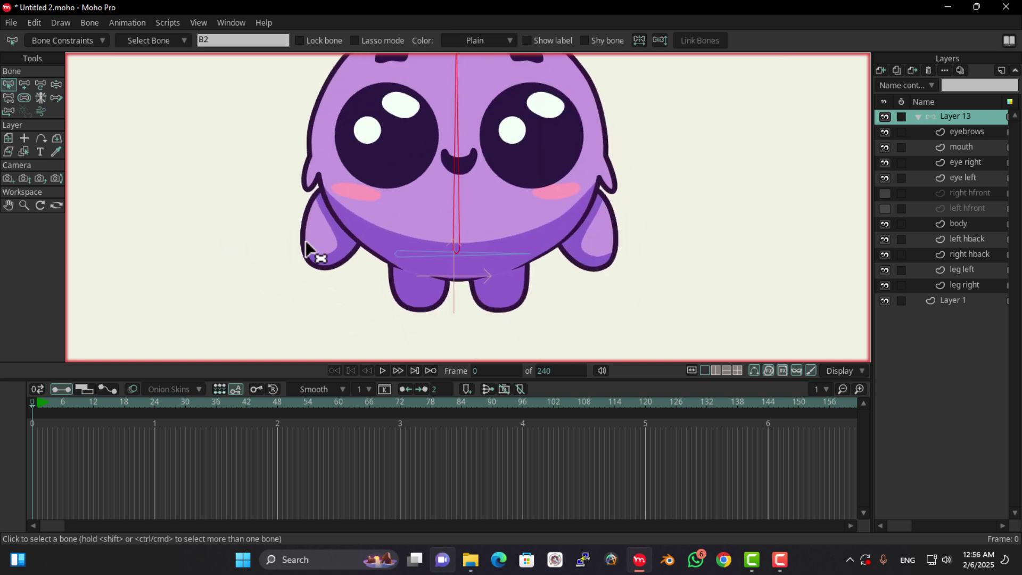
pyautogui.click(24, 84)
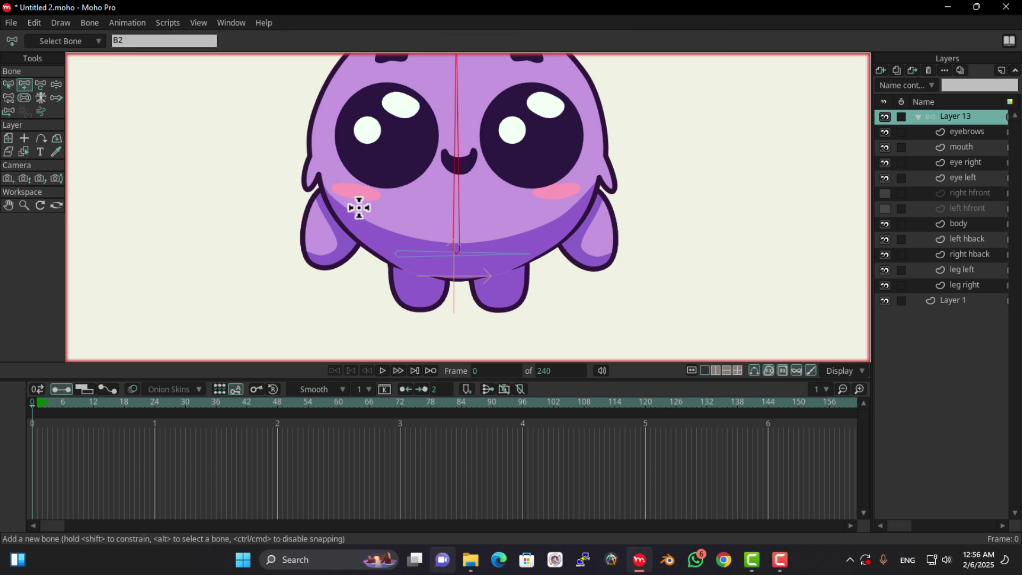
pyautogui.scroll(1, 347, 186)
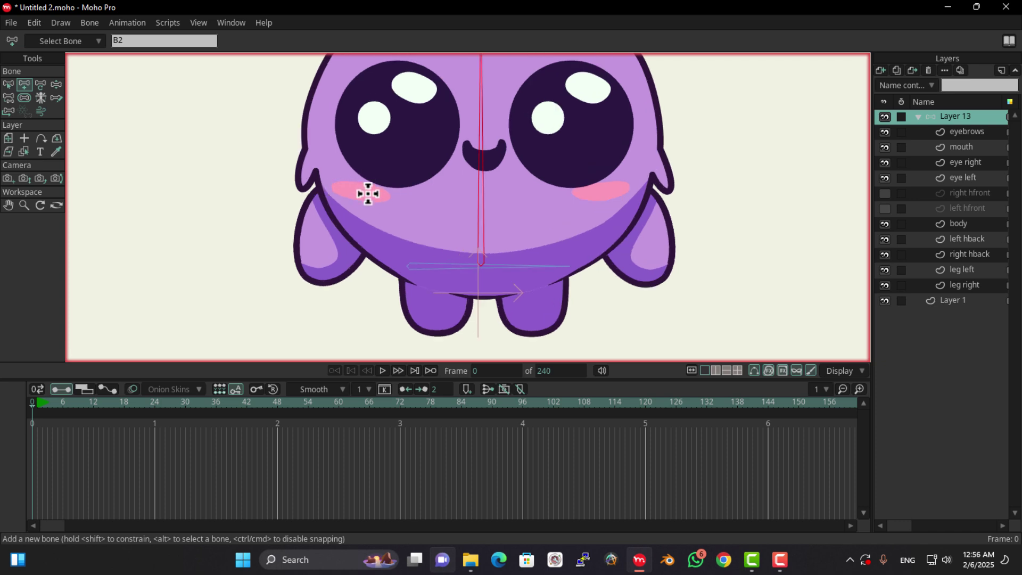
pyautogui.click(362, 192)
pyautogui.moveTo(362, 192); pyautogui.dragTo(332, 235)
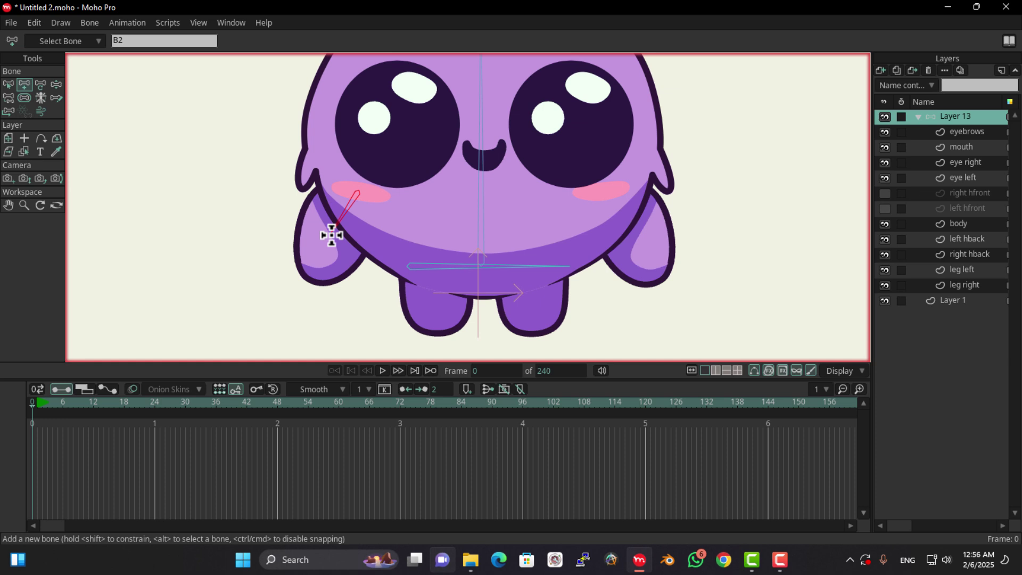
pyautogui.moveTo(332, 234); pyautogui.dragTo(315, 281)
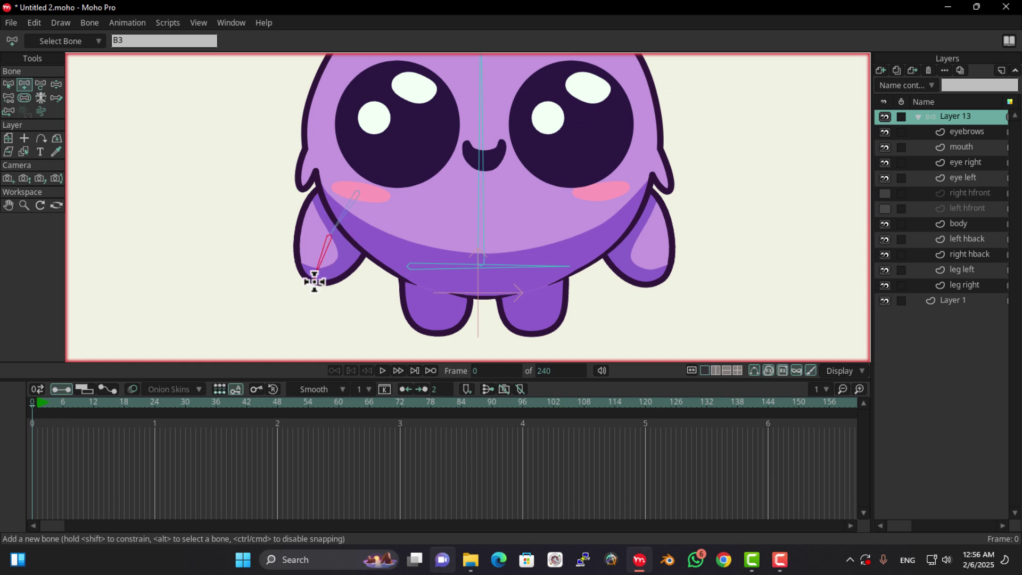
# - Add a matching two-bone chain as a child of the spine bone, from the right-hand cheek to the tip of the right-hand arm
pyautogui.click(9, 86)
pyautogui.moveTo(563, 250); pyautogui.dragTo(445, 239)
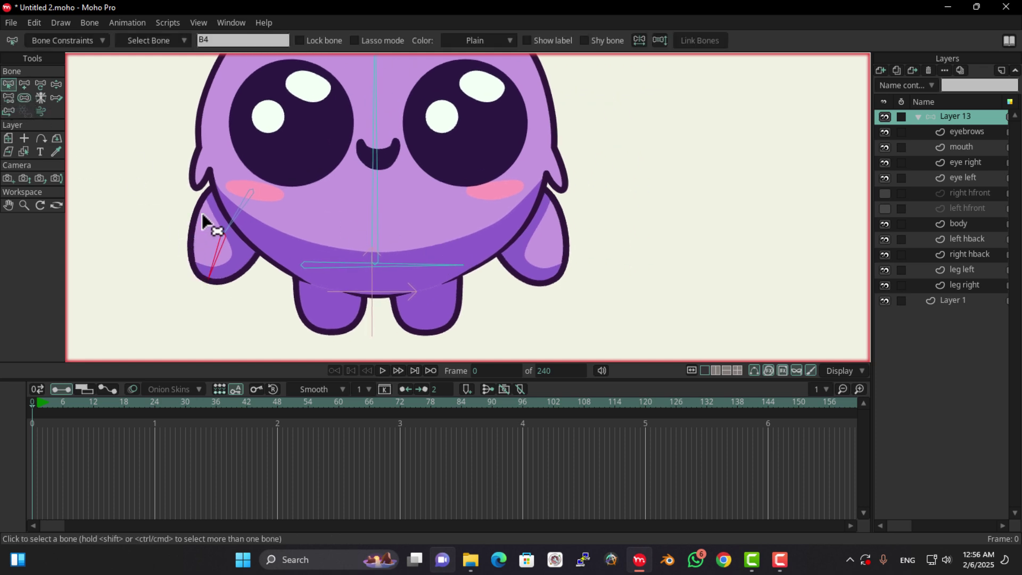
pyautogui.click(376, 176)
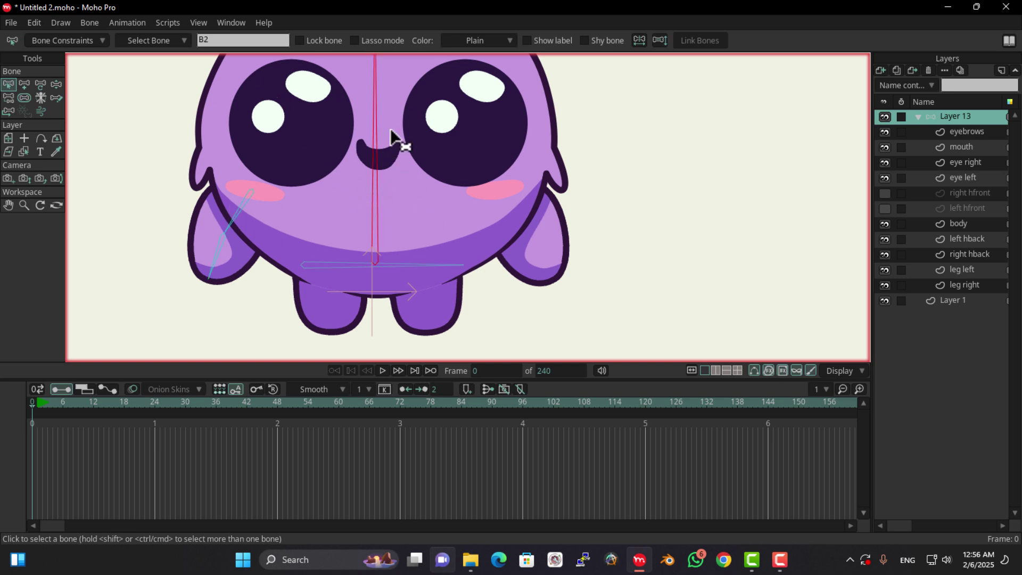
pyautogui.click(20, 85)
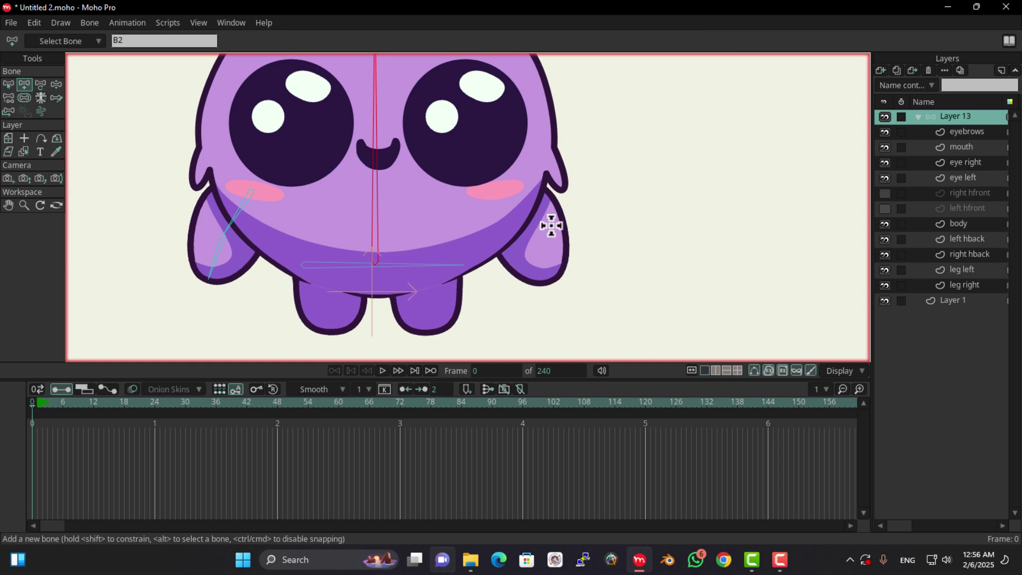
pyautogui.moveTo(506, 190)
pyautogui.mouseDown()
pyautogui.moveTo(536, 229)
pyautogui.moveTo(554, 284)
pyautogui.mouseUp()
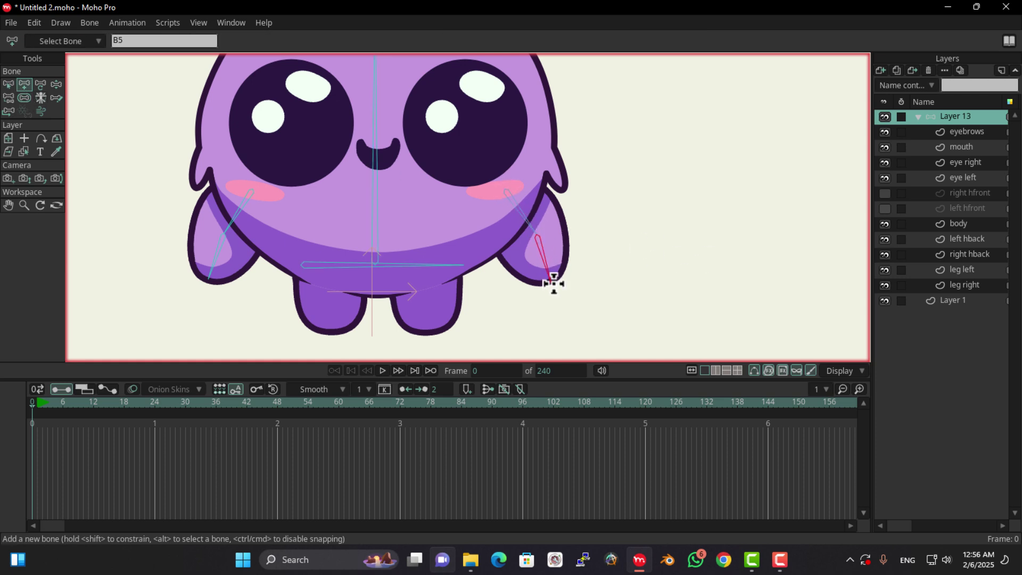
# - Examine both arm chains and select the upper bone of the left-hand arm with the Transform Bone tool
pyautogui.scroll(-2, 568, 321)
pyautogui.scroll(3, 545, 290)
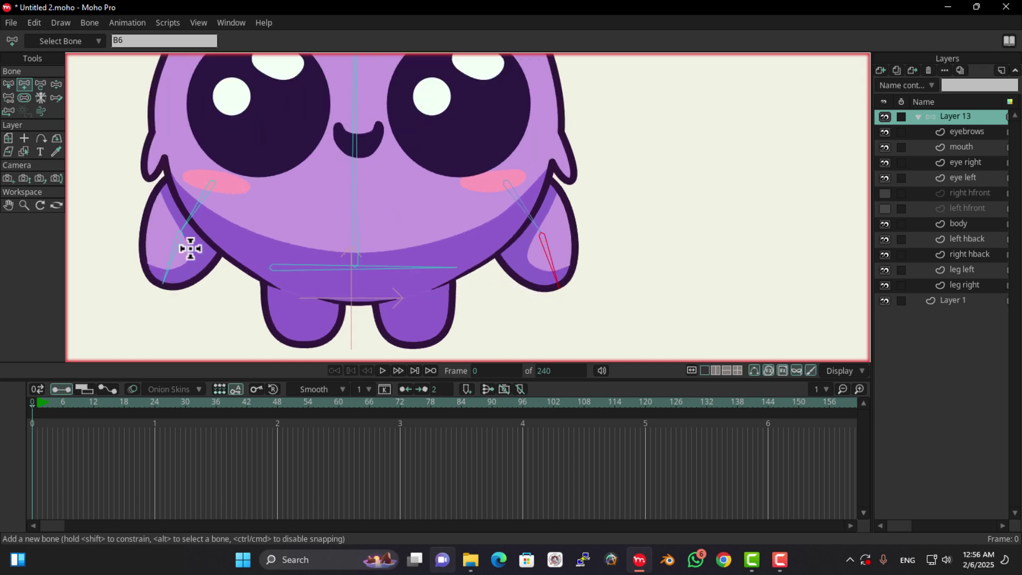
pyautogui.scroll(-2, 144, 250)
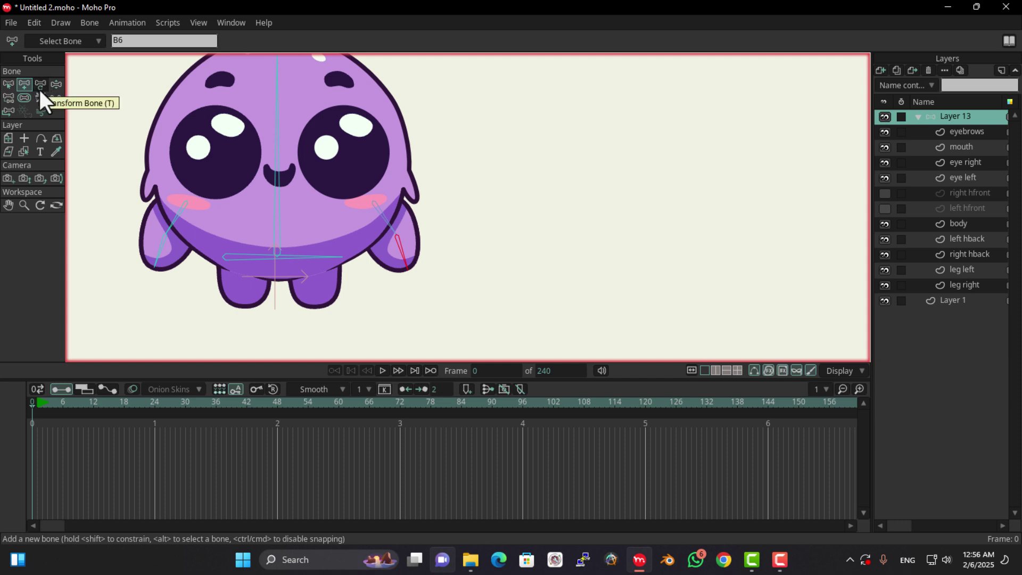
pyautogui.click(40, 89)
pyautogui.scroll(2, 126, 231)
pyautogui.click(239, 204)
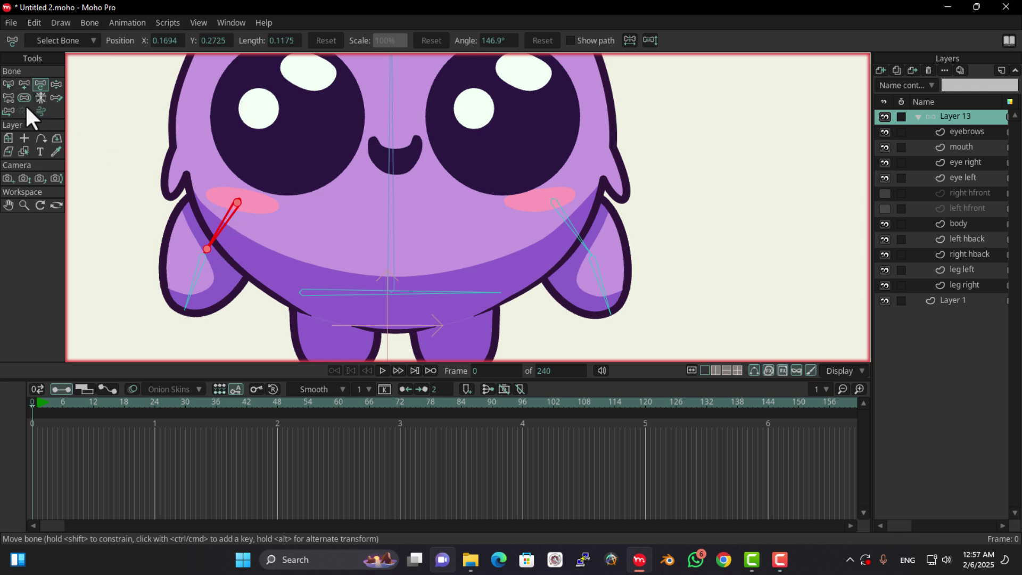
# - Try a single child bone of the hip bone running down through the left-hand leg, and undo it
pyautogui.click(8, 85)
pyautogui.scroll(-2, 450, 198)
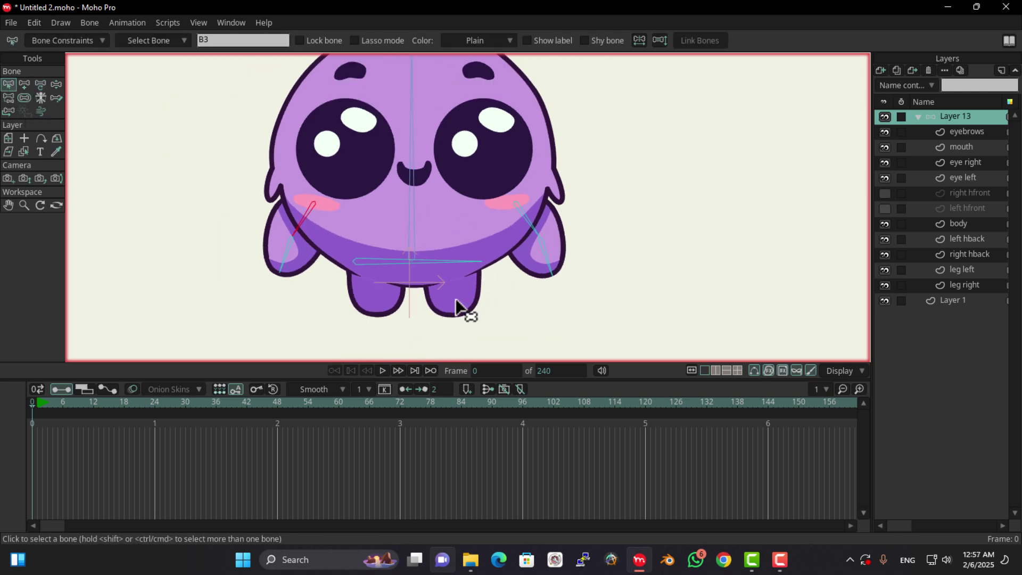
pyautogui.click(388, 264)
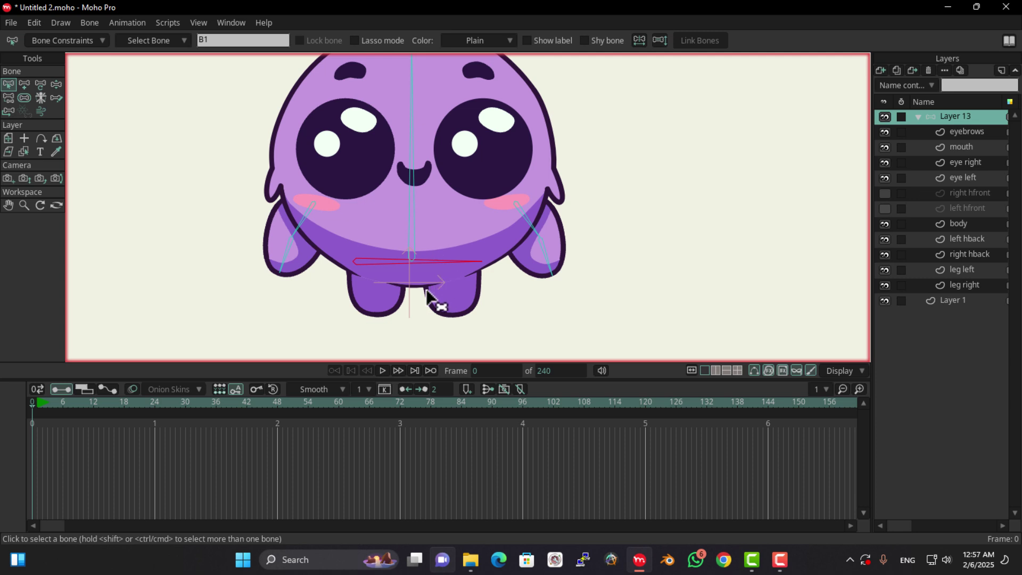
pyautogui.click(24, 84)
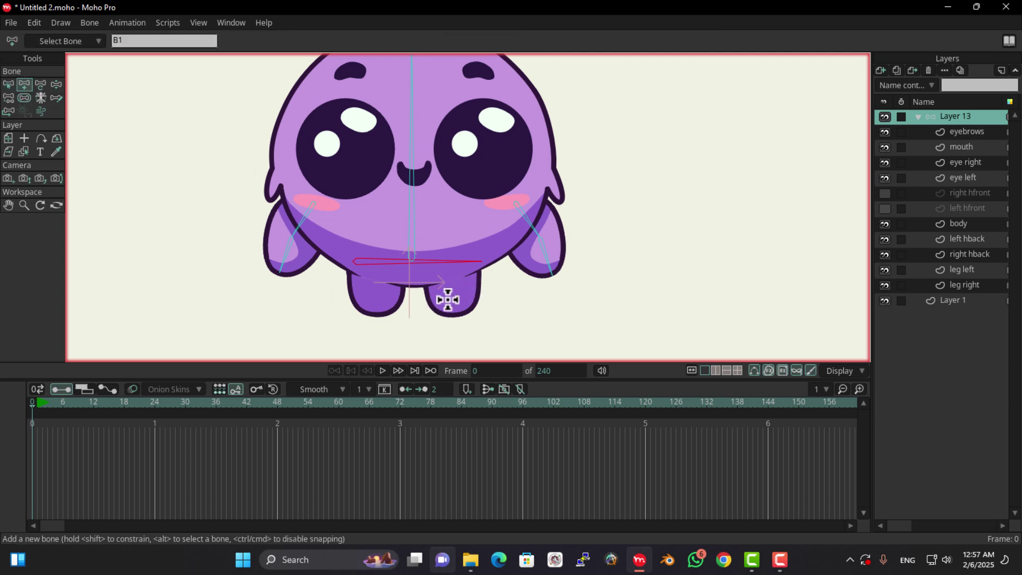
pyautogui.scroll(2, 374, 276)
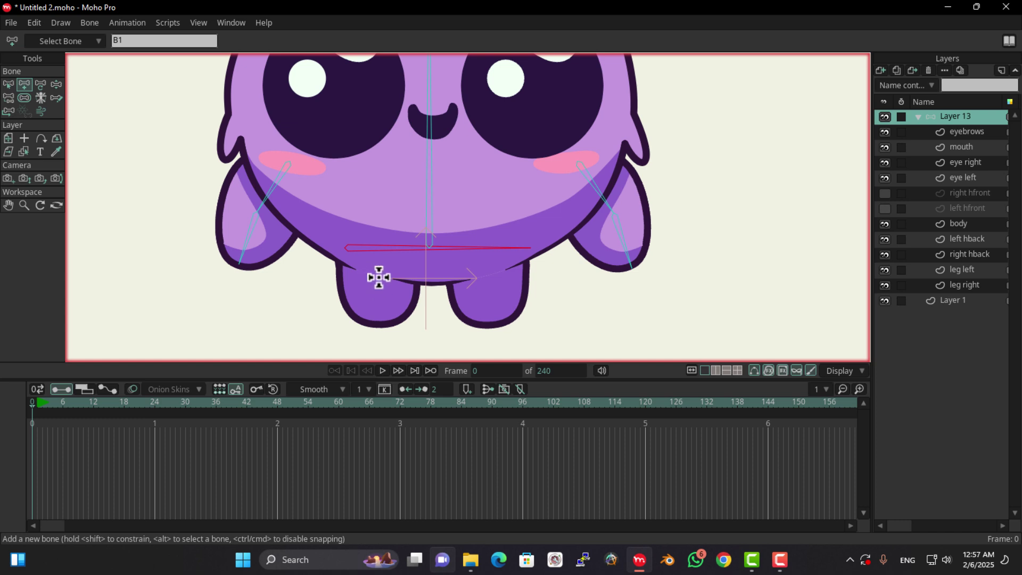
pyautogui.moveTo(376, 261); pyautogui.dragTo(375, 320)
pyautogui.click(8, 83)
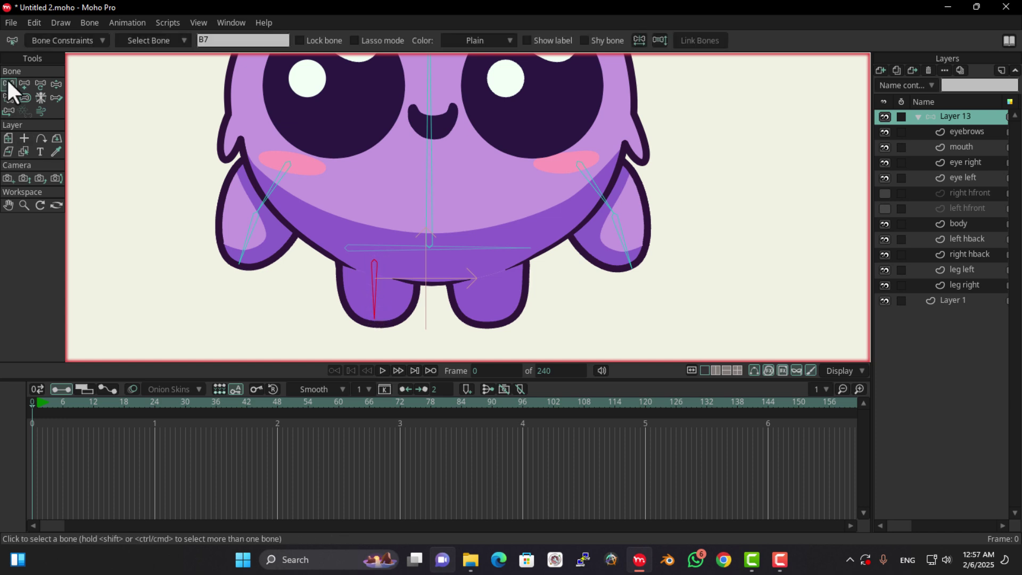
pyautogui.click(502, 251)
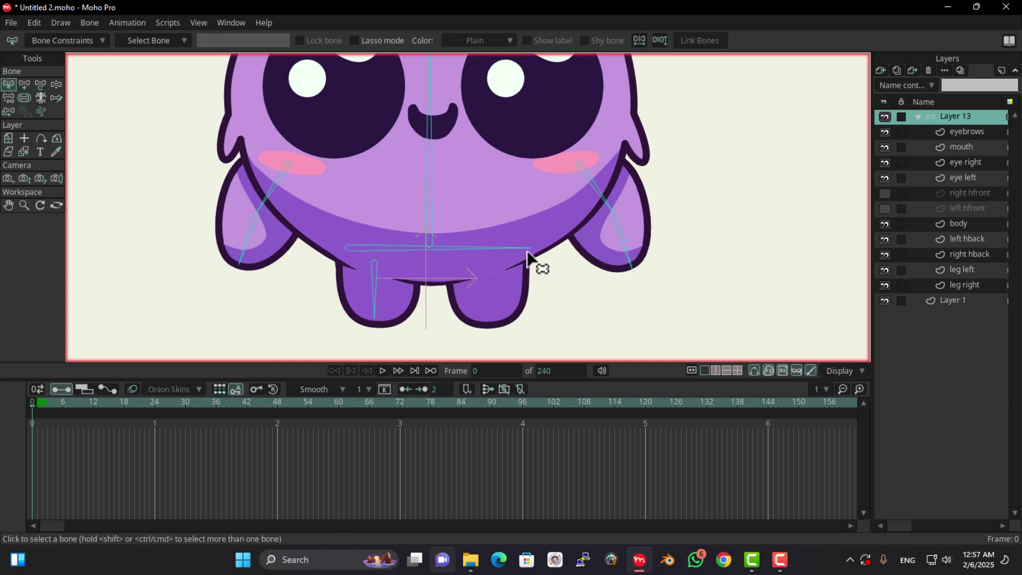
# - Add a two-bone chain as a child of the hip bone, from the hip bone down to the foot of the left-hand leg
pyautogui.click(495, 248)
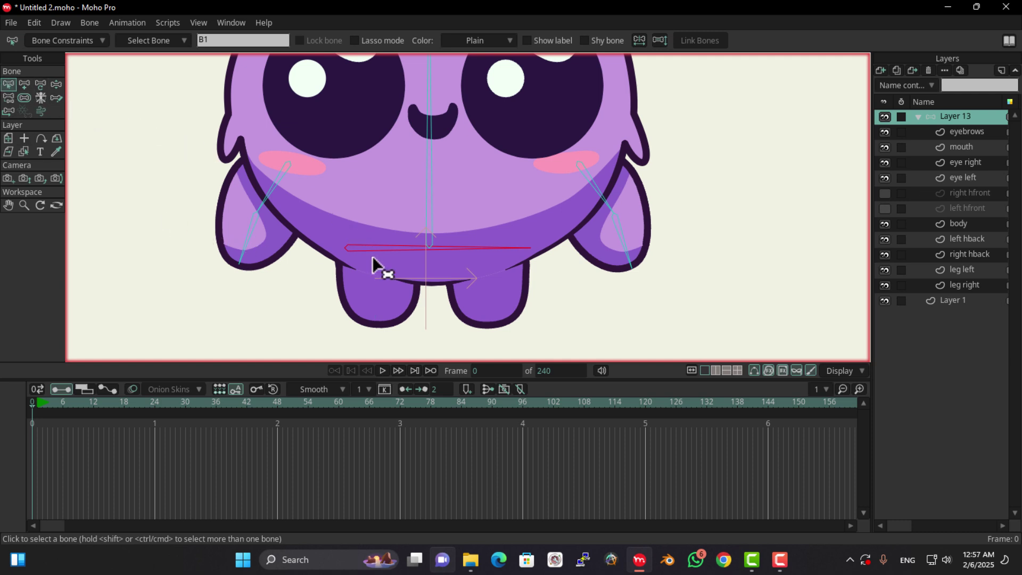
pyautogui.click(24, 84)
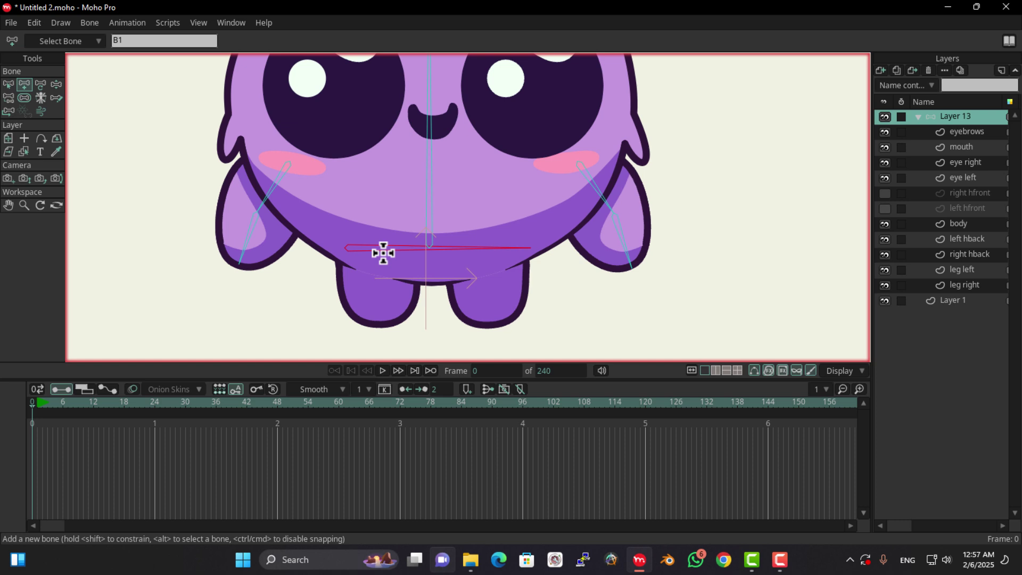
pyautogui.moveTo(377, 249); pyautogui.dragTo(379, 319)
# - Add a two-bone chain as a child of the hip bone, from the hip bone down to the foot of the right-hand leg
pyautogui.click(7, 83)
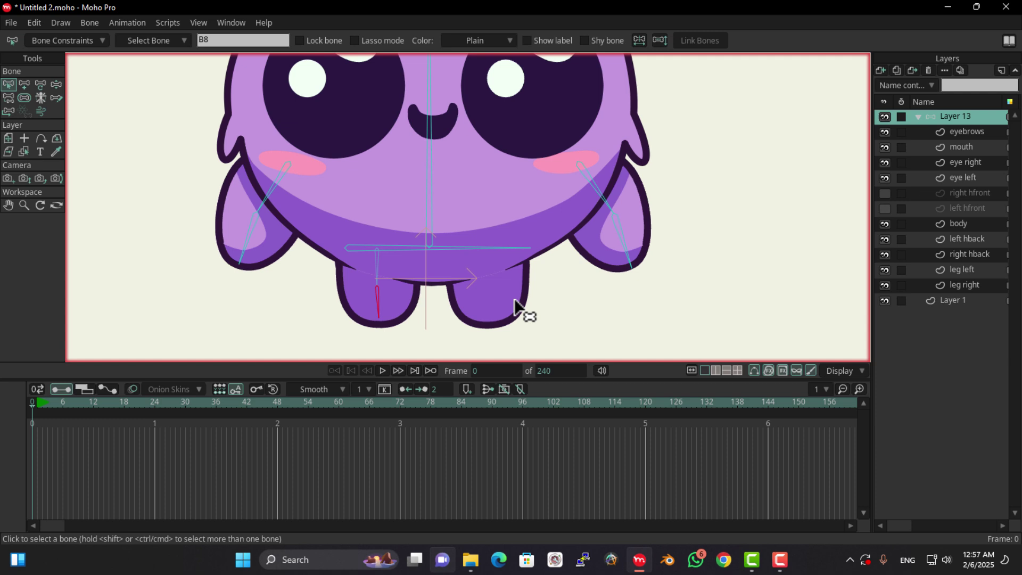
pyautogui.click(494, 247)
pyautogui.click(24, 84)
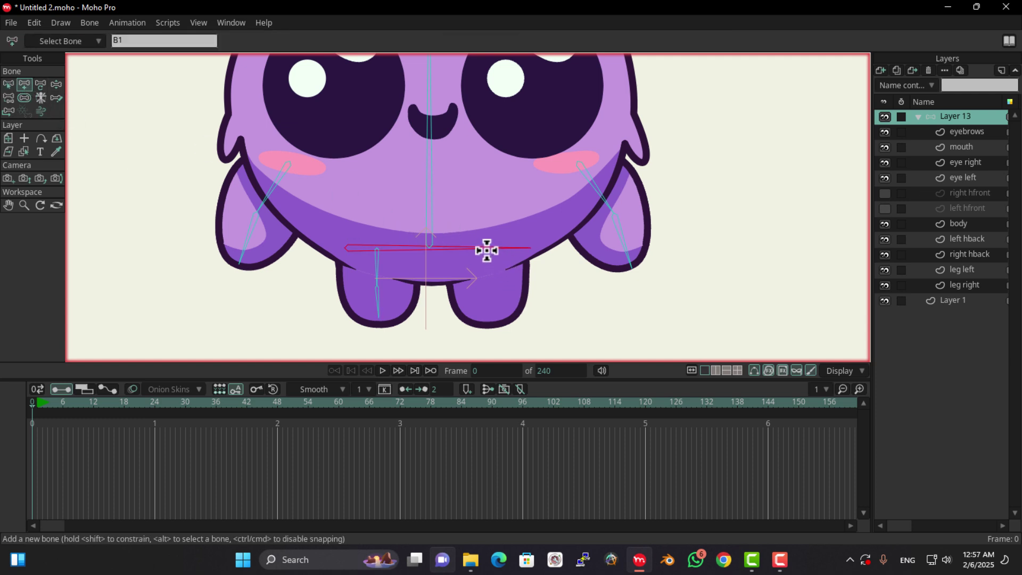
pyautogui.click(482, 251)
pyautogui.moveTo(482, 250); pyautogui.dragTo(491, 329)
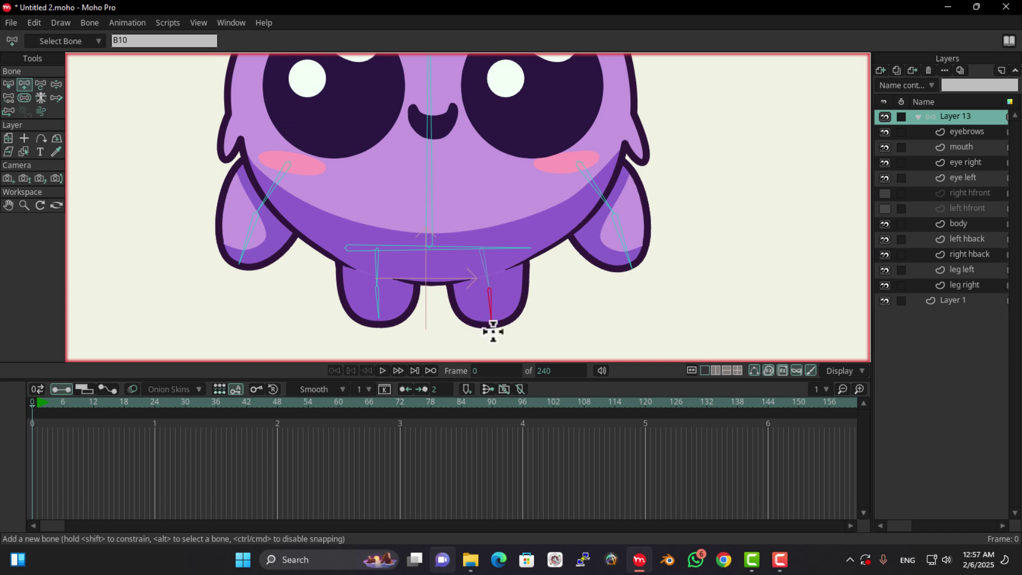
pyautogui.scroll(-3, 490, 329)
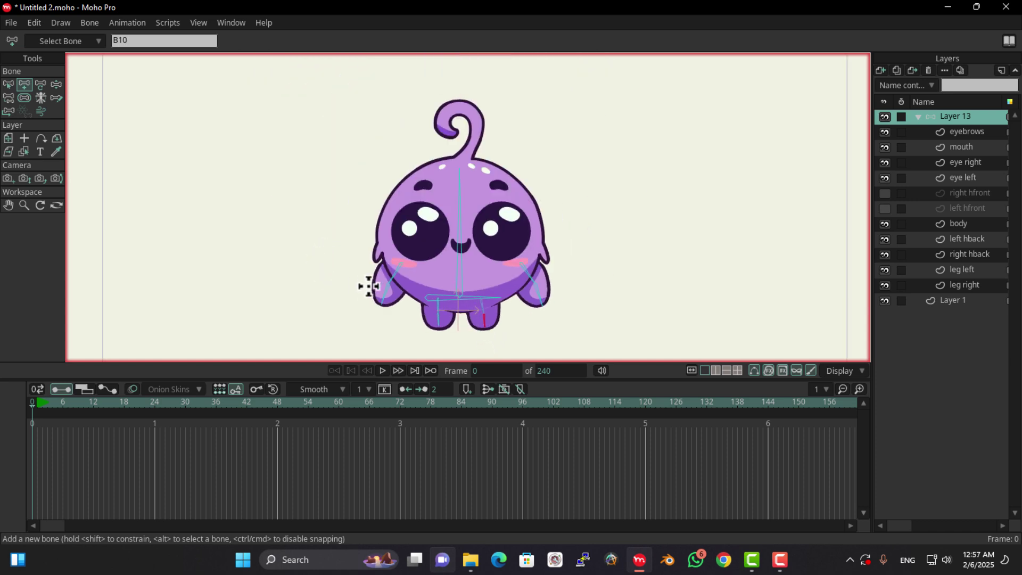
pyautogui.scroll(3, 378, 288)
pyautogui.scroll(-3, 458, 294)
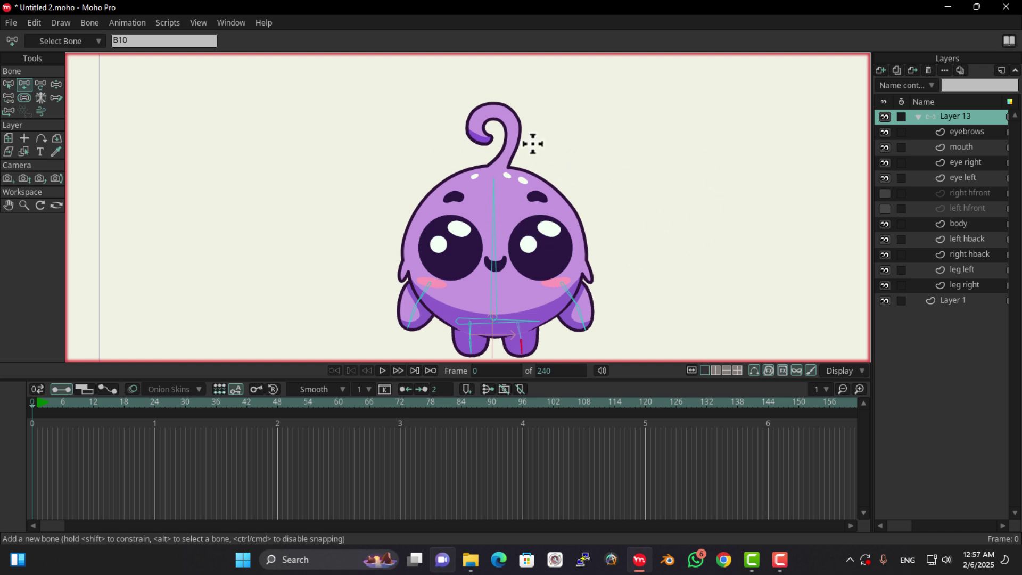
# - Add a five-bone chain as a child of the spine bone, following the head's curl from its base around to its tip
pyautogui.hscroll(2, 354, 137)
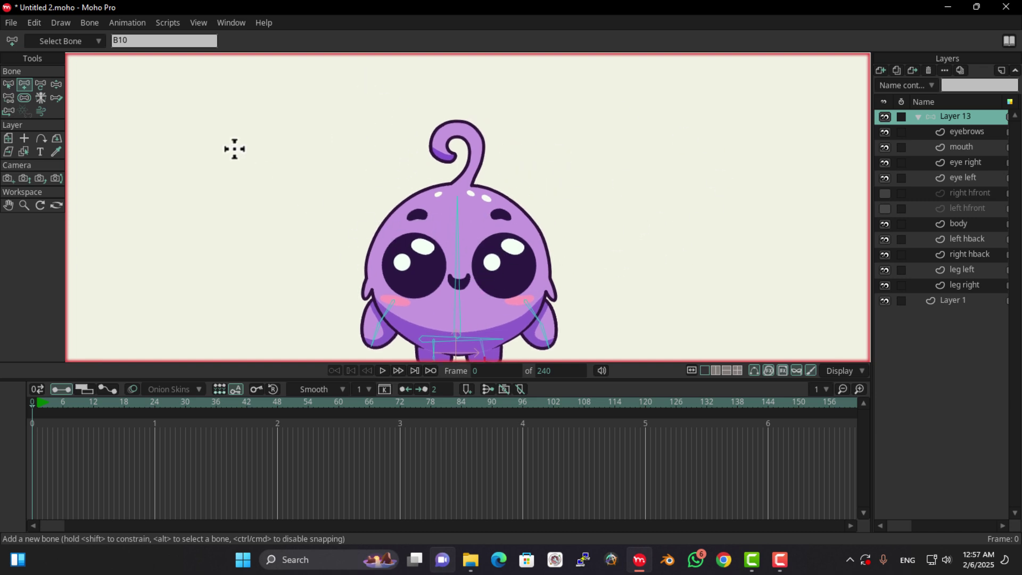
pyautogui.click(8, 84)
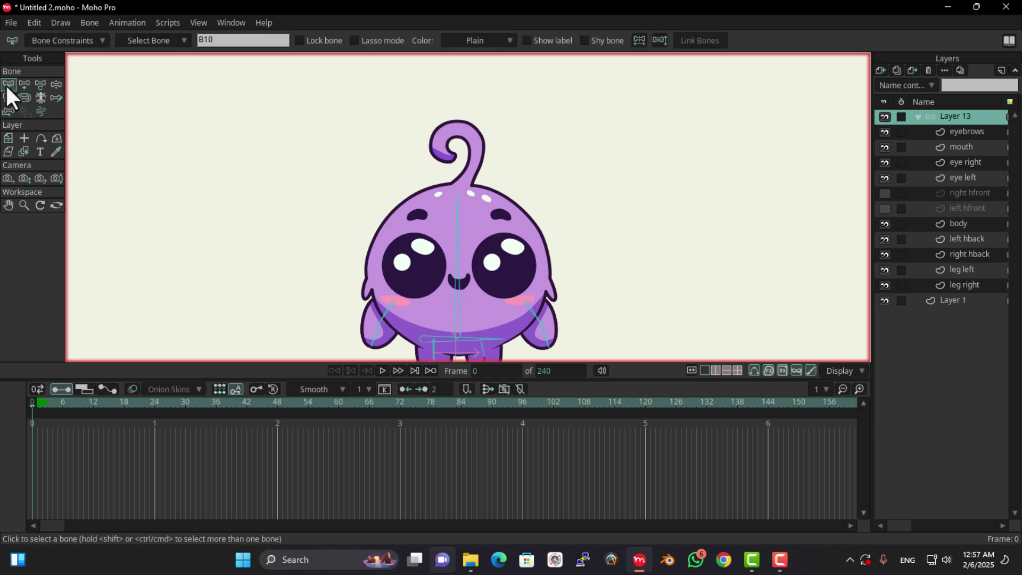
pyautogui.click(458, 225)
pyautogui.scroll(3, 411, 240)
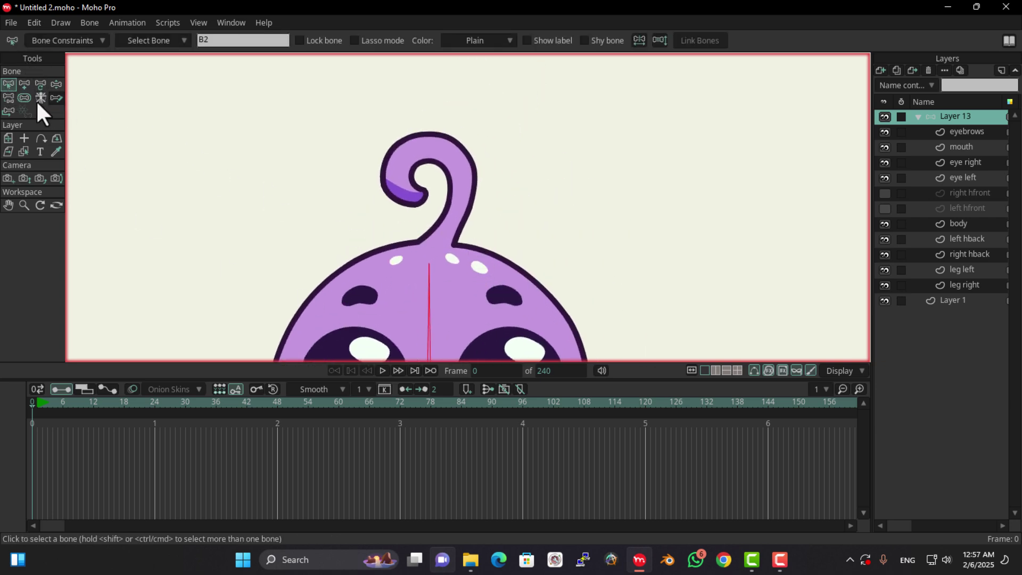
pyautogui.click(24, 84)
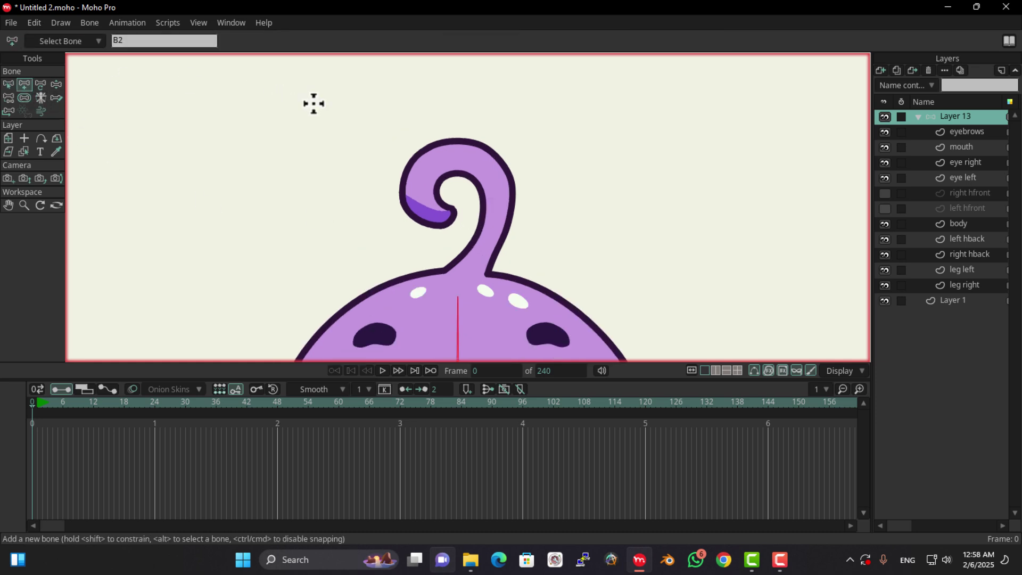
pyautogui.scroll(3, 459, 282)
pyautogui.moveTo(459, 282); pyautogui.dragTo(511, 155)
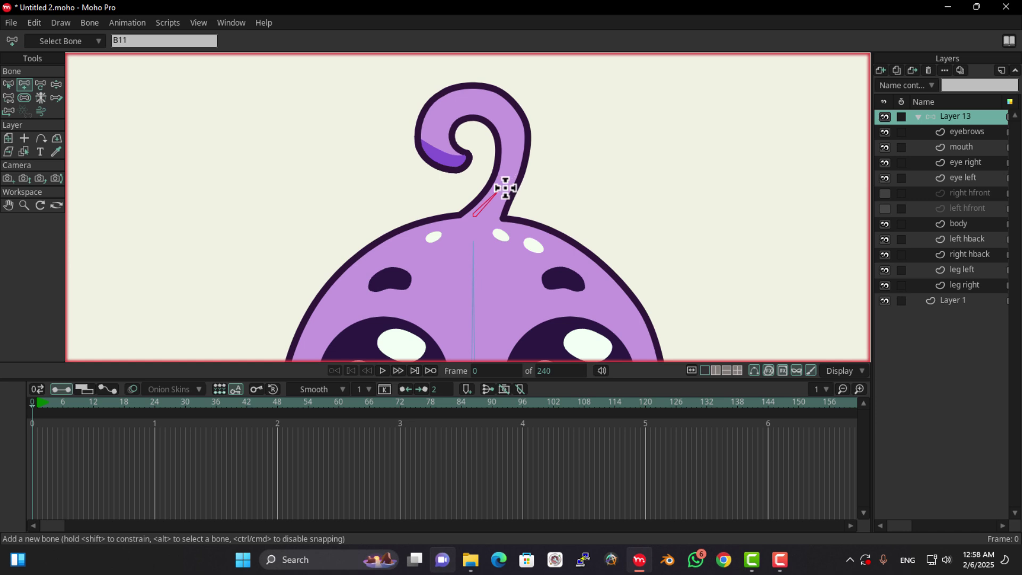
pyautogui.moveTo(485, 214); pyautogui.dragTo(466, 161)
pyautogui.click(468, 181)
pyautogui.scroll(-5, 469, 181)
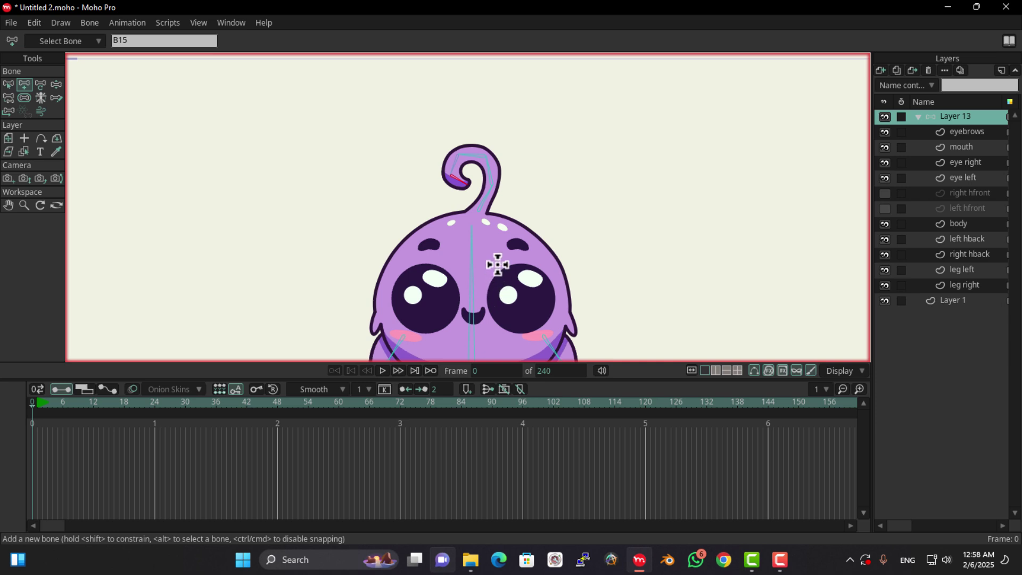
pyautogui.moveTo(501, 284); pyautogui.dragTo(464, 230)
pyautogui.scroll(2, 476, 287)
pyautogui.scroll(-3, 464, 230)
pyautogui.scroll(-1, 458, 253)
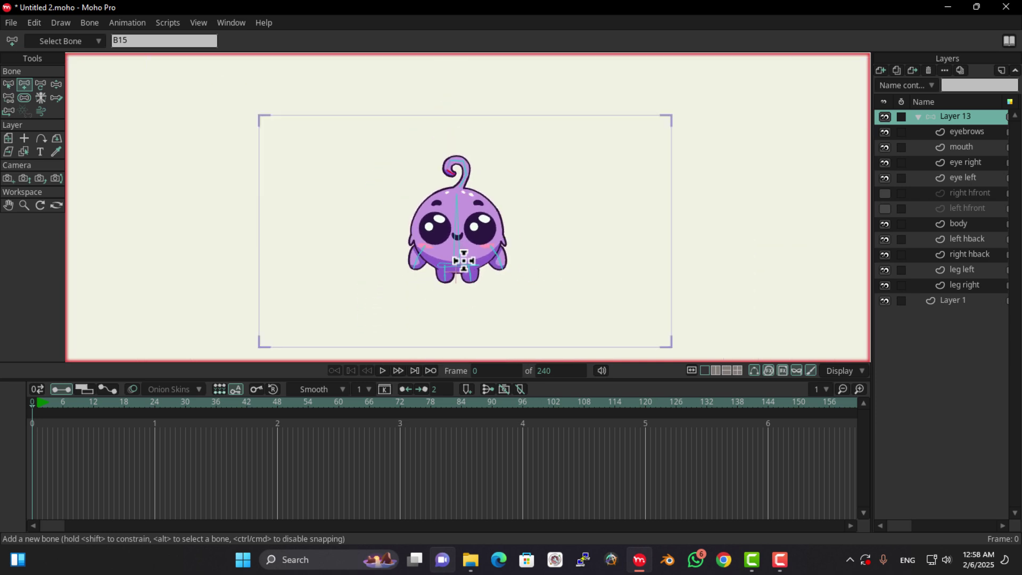
# - Bind the eyebrows layer to the vertical spine bone with the Bind Layer tool
pyautogui.scroll(3, 479, 286)
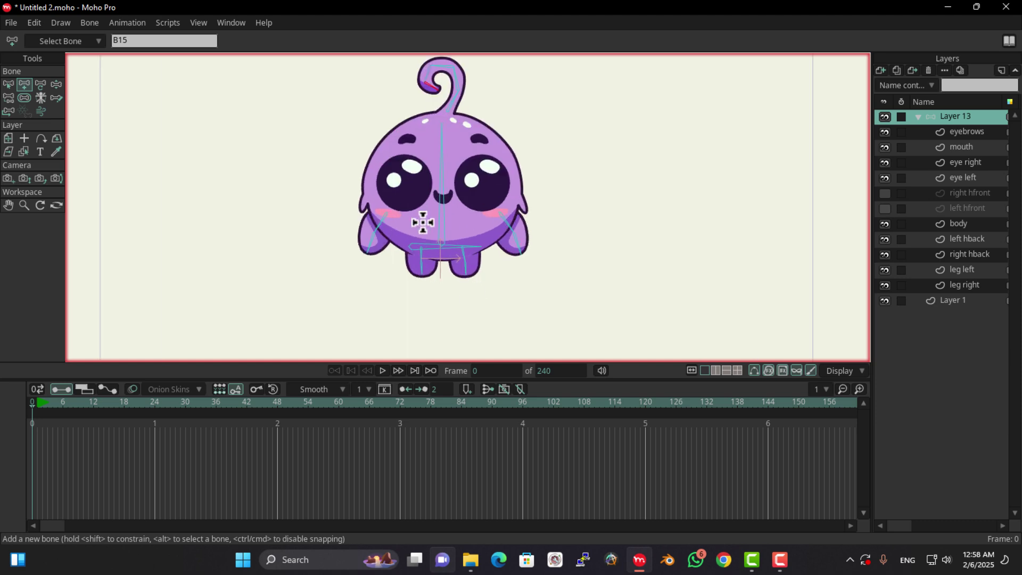
pyautogui.scroll(-1, 373, 224)
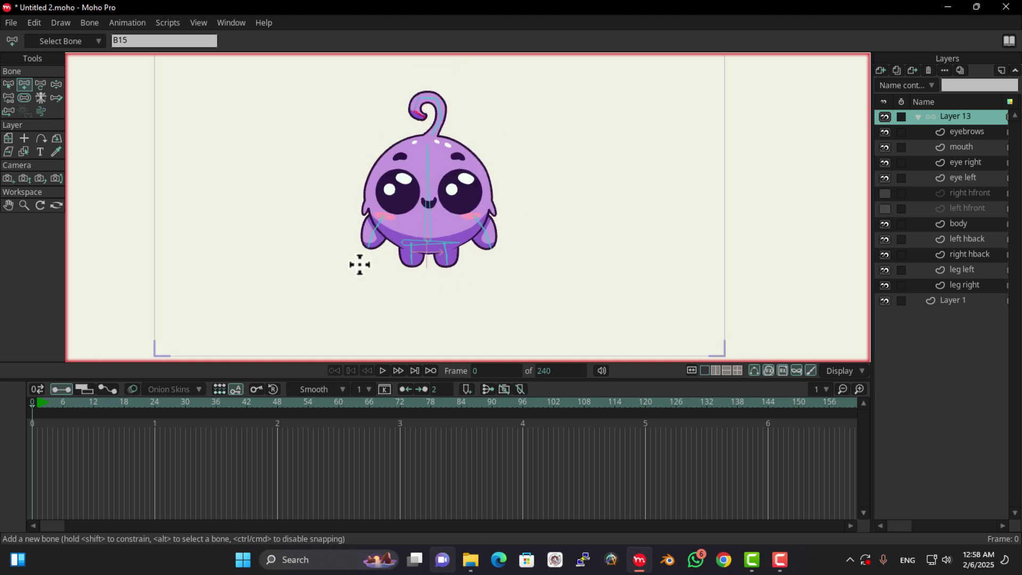
pyautogui.click(8, 84)
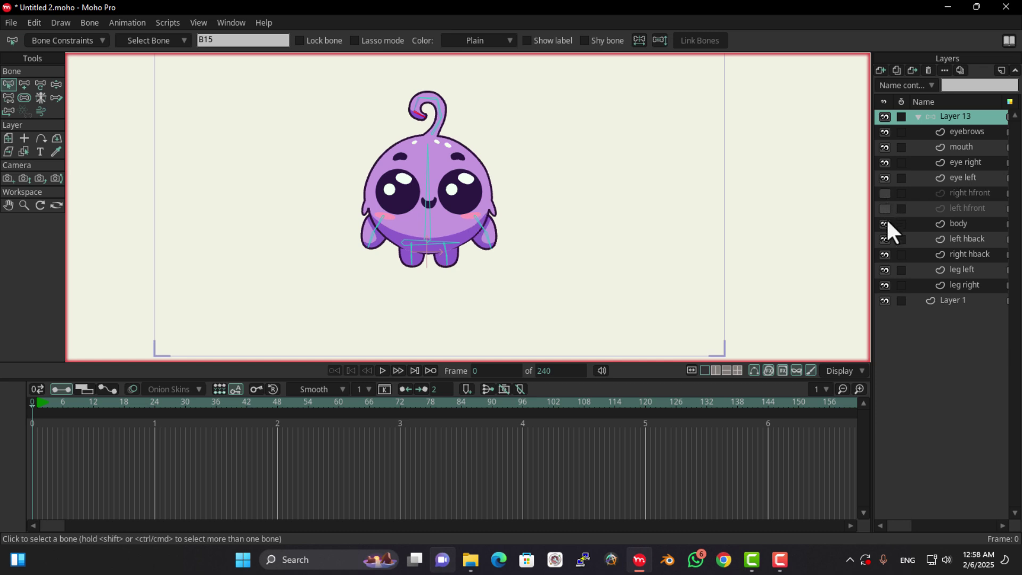
pyautogui.scroll(3, 262, 159)
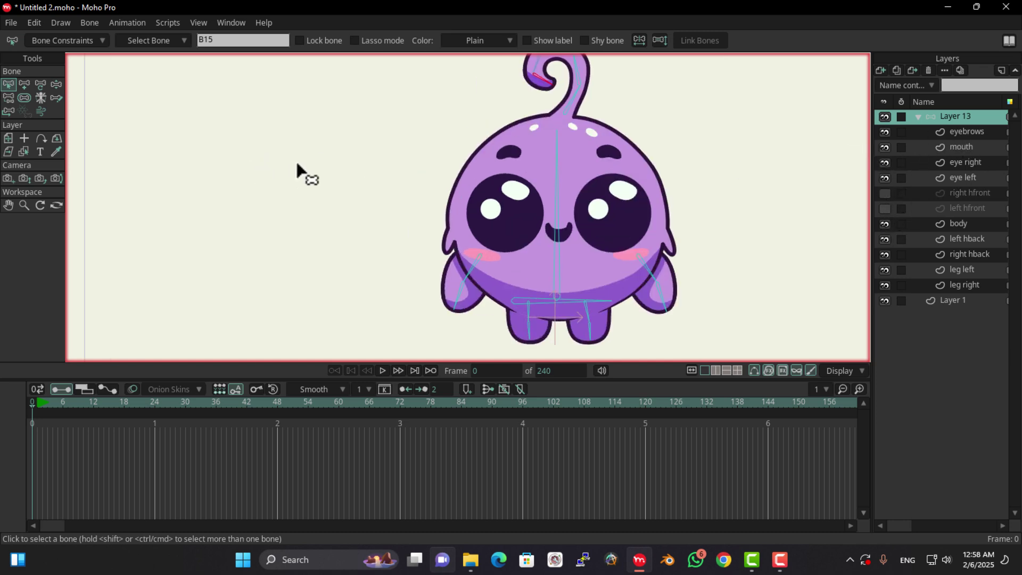
pyautogui.moveTo(559, 217); pyautogui.dragTo(425, 245)
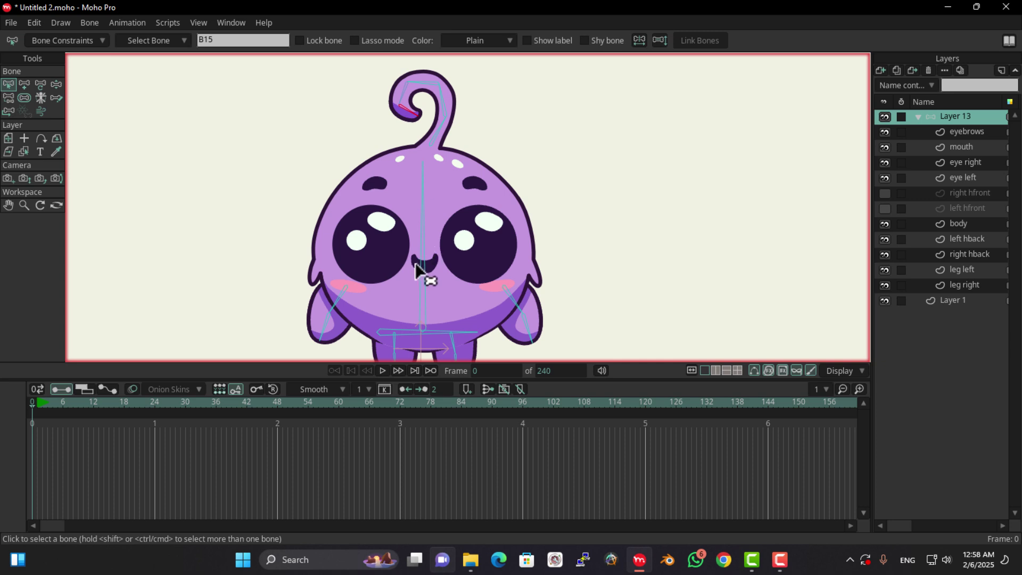
pyautogui.scroll(1, 415, 277)
pyautogui.moveTo(414, 296); pyautogui.dragTo(419, 252)
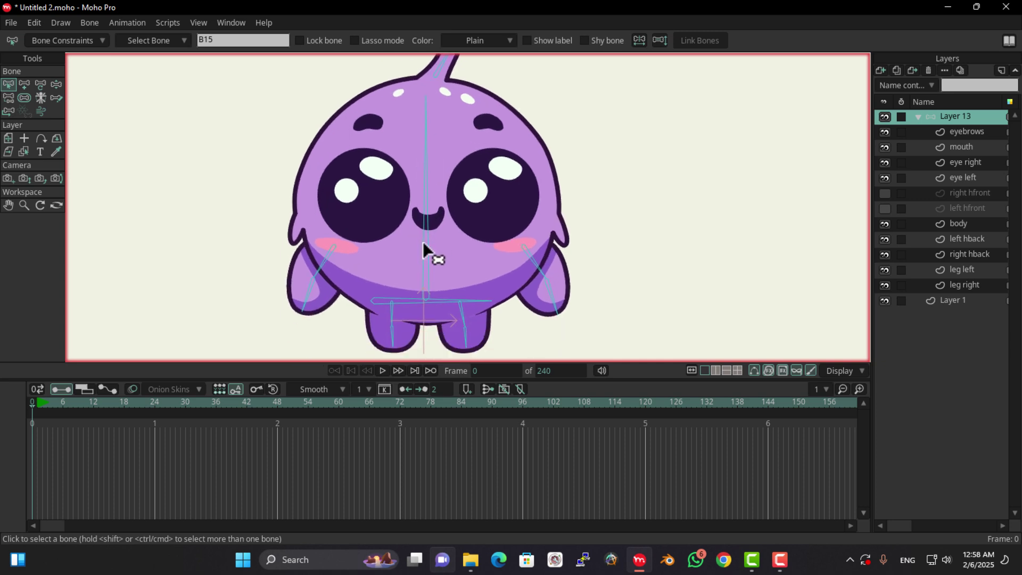
pyautogui.click(967, 133)
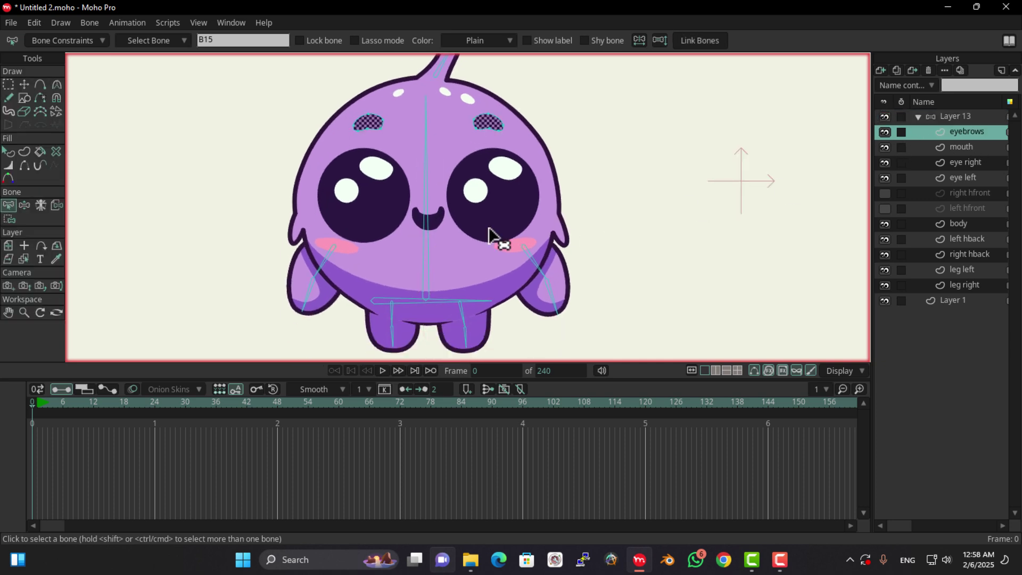
pyautogui.scroll(3, 456, 205)
pyautogui.scroll(1, 263, 250)
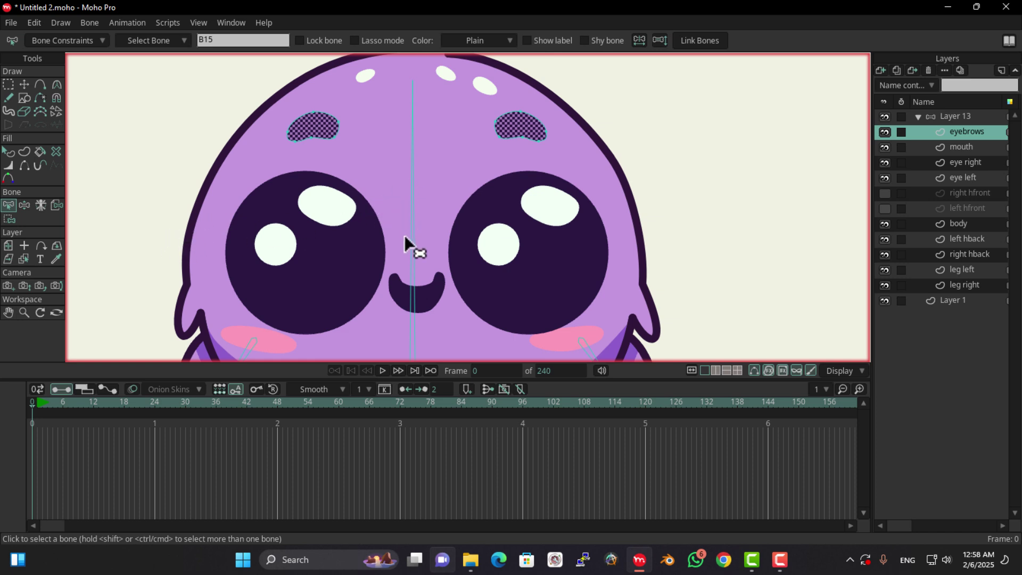
pyautogui.click(56, 207)
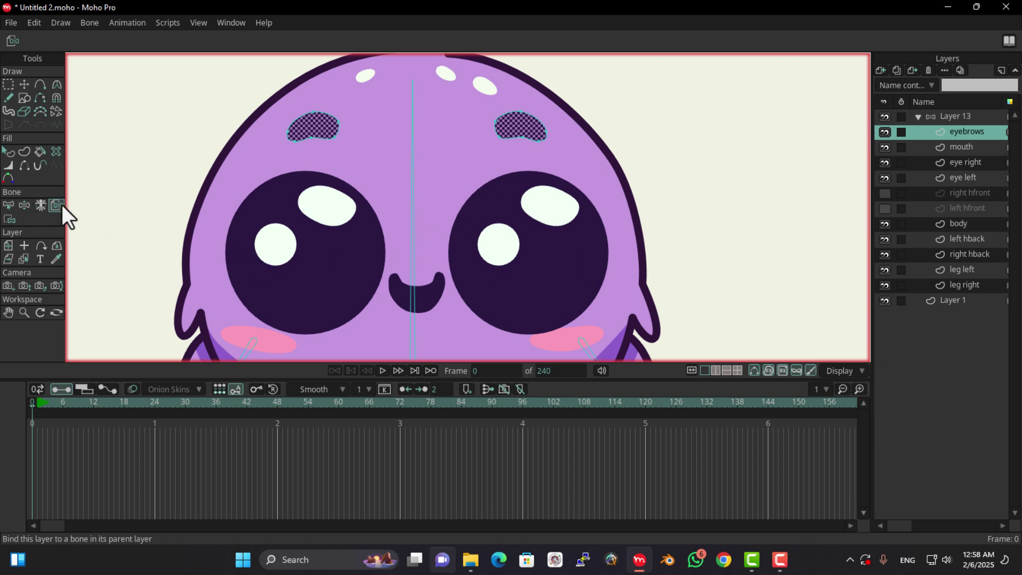
pyautogui.click(411, 219)
pyautogui.scroll(-5, 426, 224)
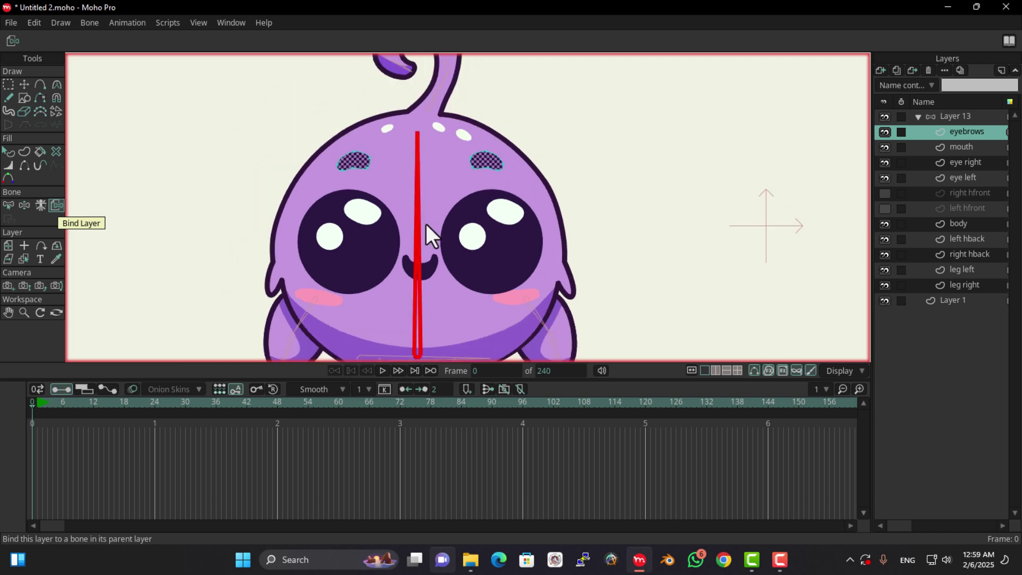
# - Select all bones of Layer 13 and reduce their bone strength until no influence areas remain
pyautogui.click(25, 205)
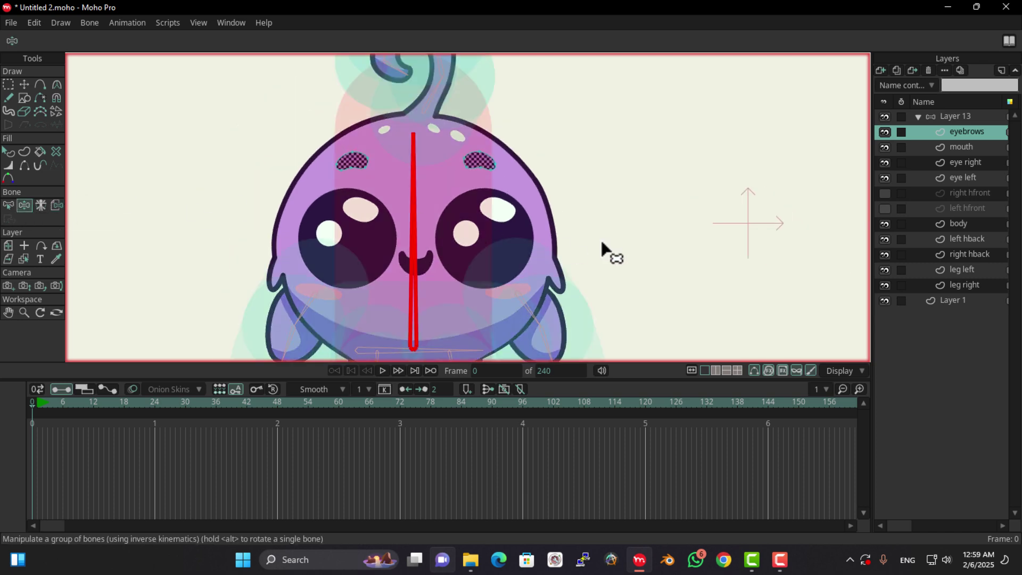
pyautogui.scroll(-4, 666, 228)
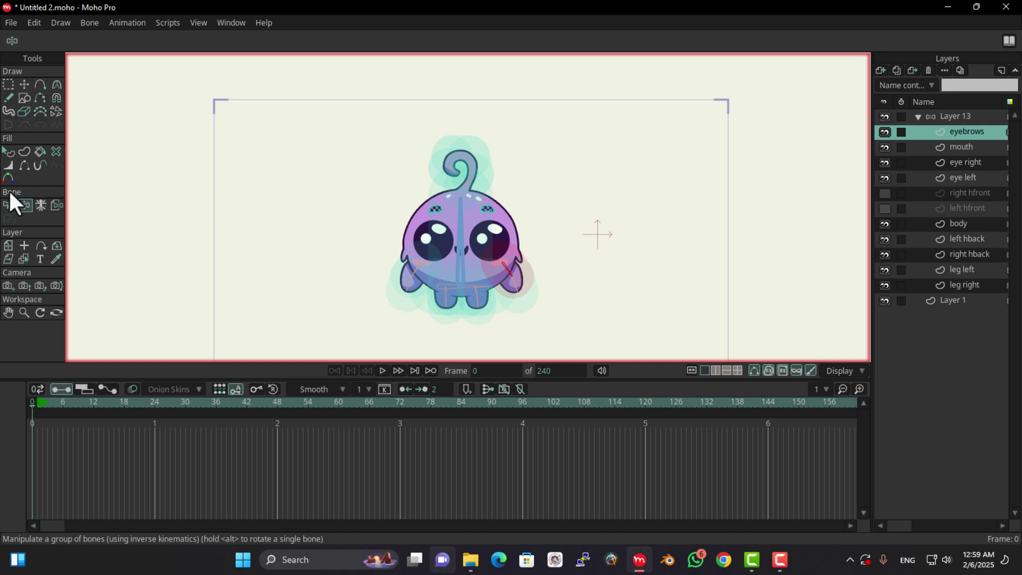
pyautogui.click(9, 206)
pyautogui.moveTo(656, 131); pyautogui.dragTo(327, 333)
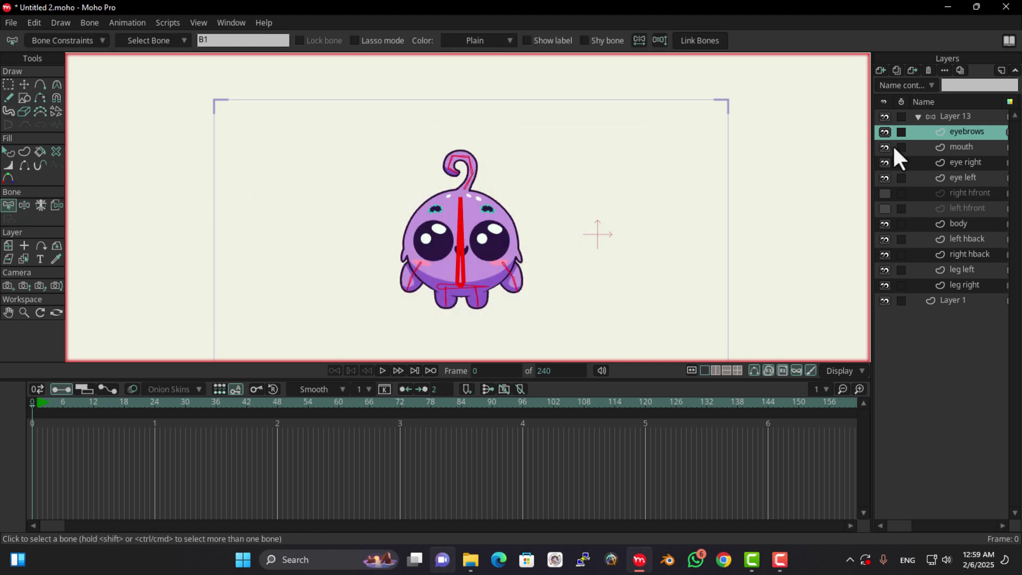
pyautogui.click(943, 118)
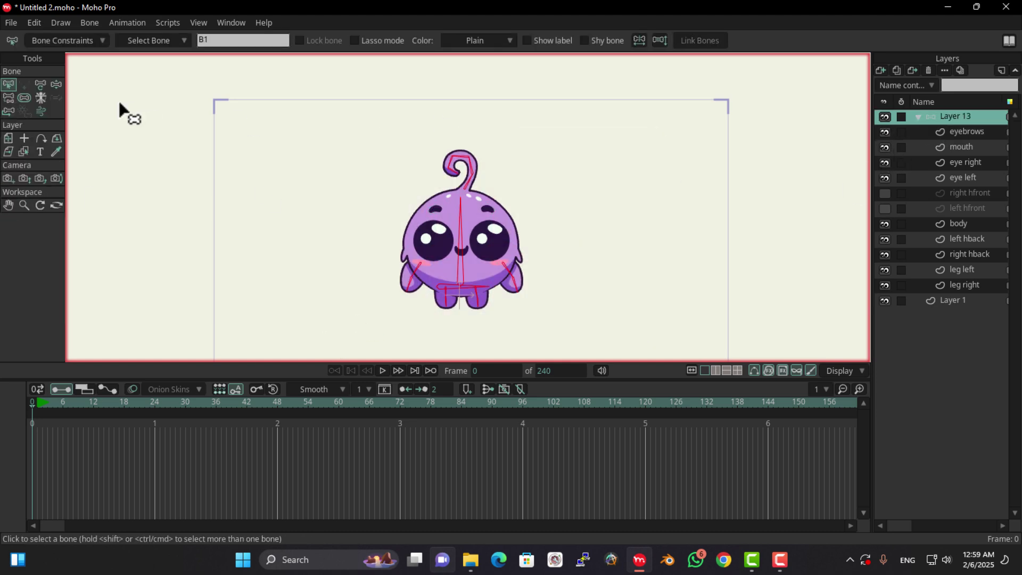
pyautogui.click(26, 100)
pyautogui.moveTo(536, 260); pyautogui.dragTo(404, 265)
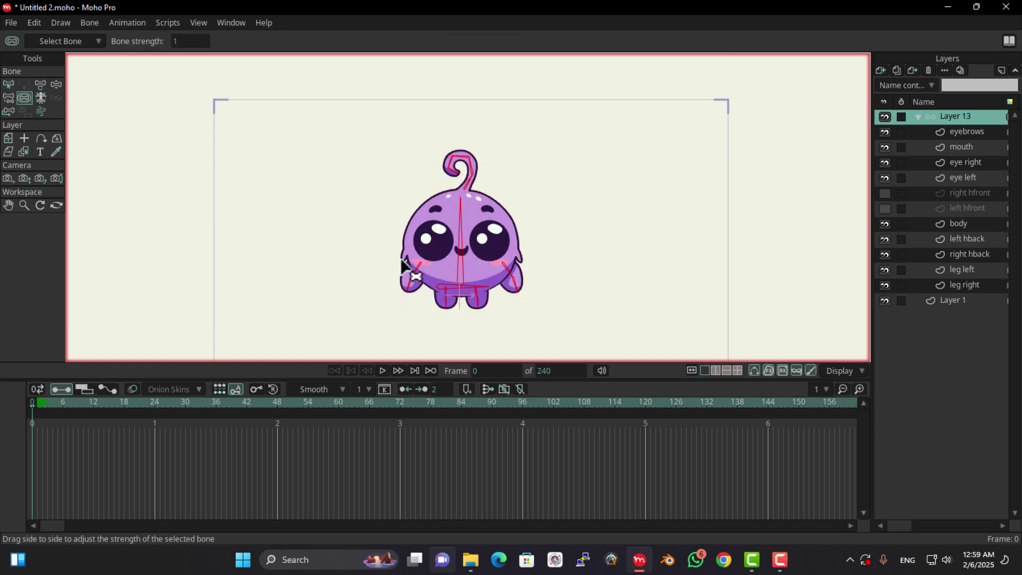
# - Test the rig by swinging the spine, both arm chains and both leg chains with Manipulate Bones
pyautogui.click(57, 85)
pyautogui.scroll(3, 472, 243)
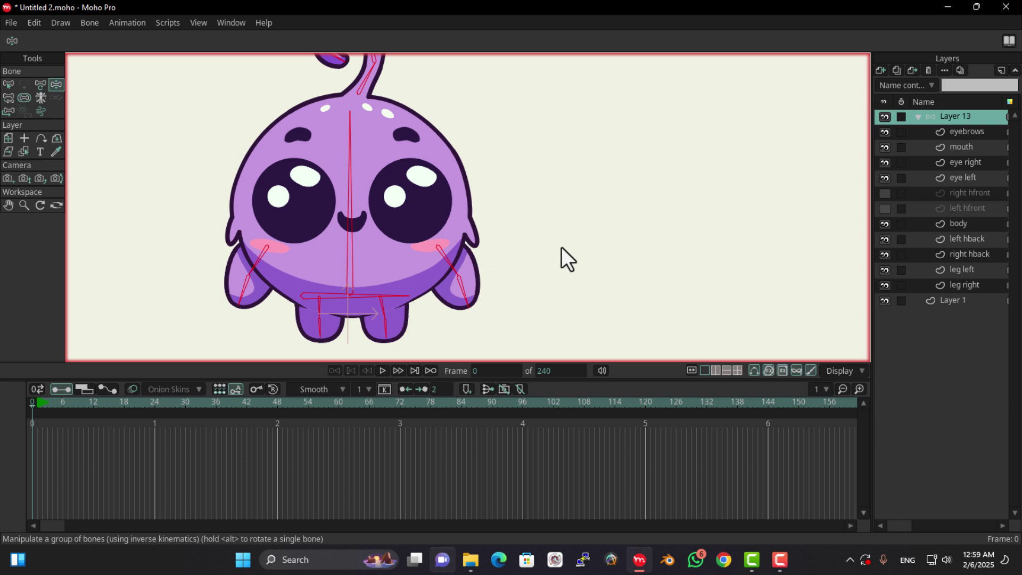
pyautogui.scroll(-2, 538, 248)
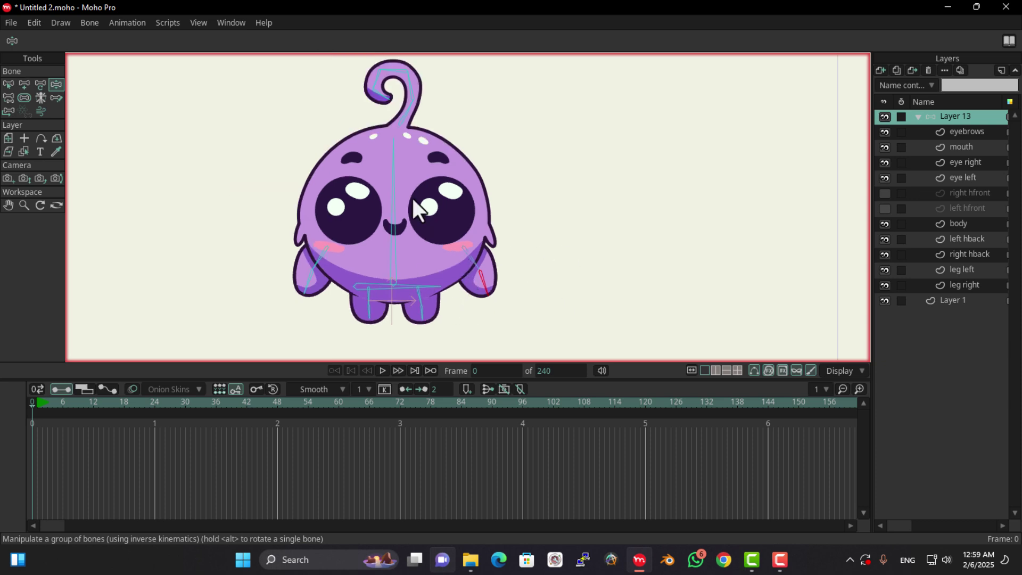
pyautogui.moveTo(395, 159); pyautogui.dragTo(407, 136)
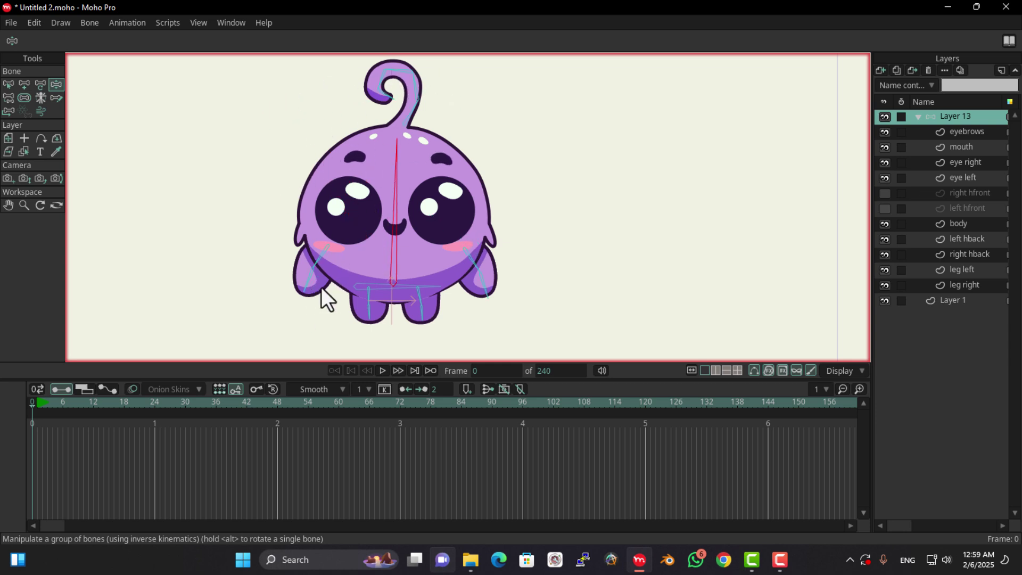
pyautogui.moveTo(404, 207); pyautogui.dragTo(403, 187)
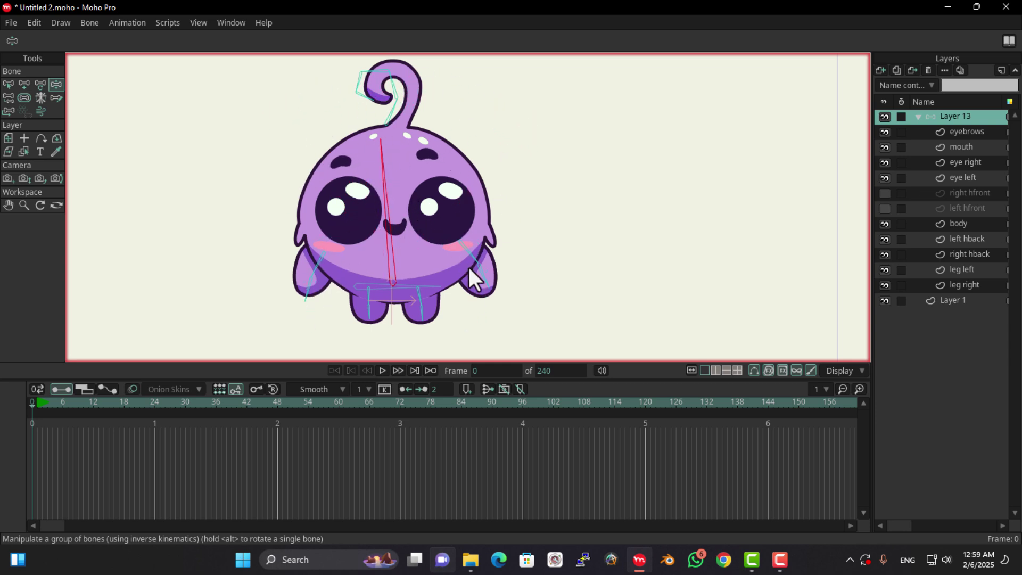
pyautogui.moveTo(468, 265); pyautogui.dragTo(458, 300)
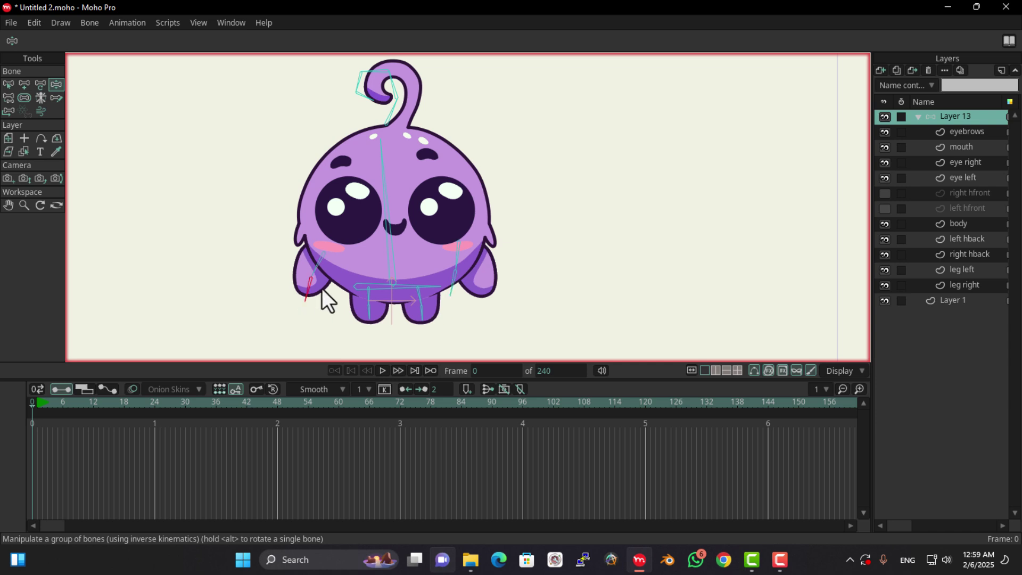
pyautogui.moveTo(318, 292); pyautogui.dragTo(271, 297)
pyautogui.moveTo(377, 309); pyautogui.dragTo(355, 318)
pyautogui.moveTo(423, 315); pyautogui.dragTo(448, 314)
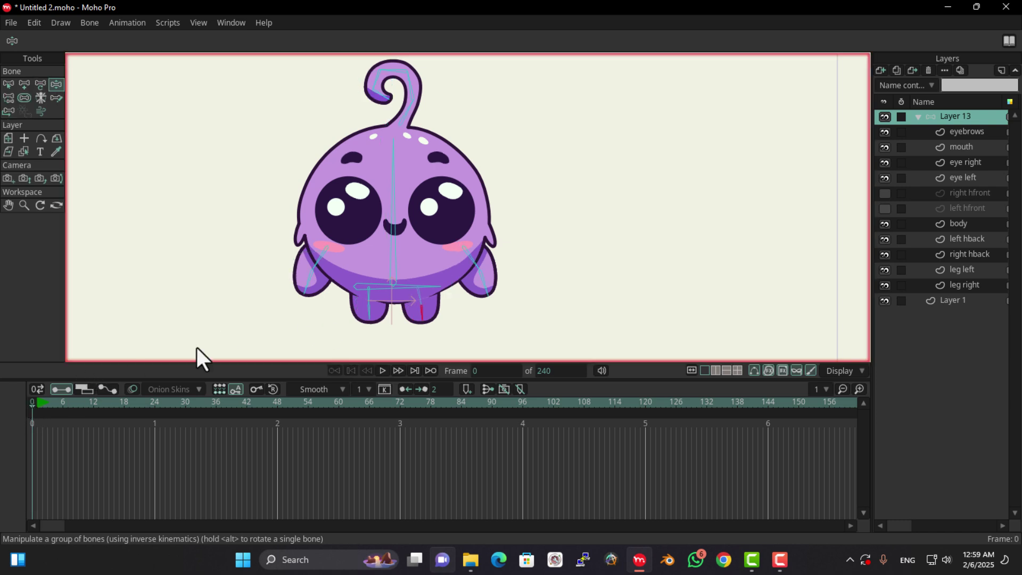
pyautogui.scroll(-2, 336, 244)
pyautogui.scroll(3, 341, 245)
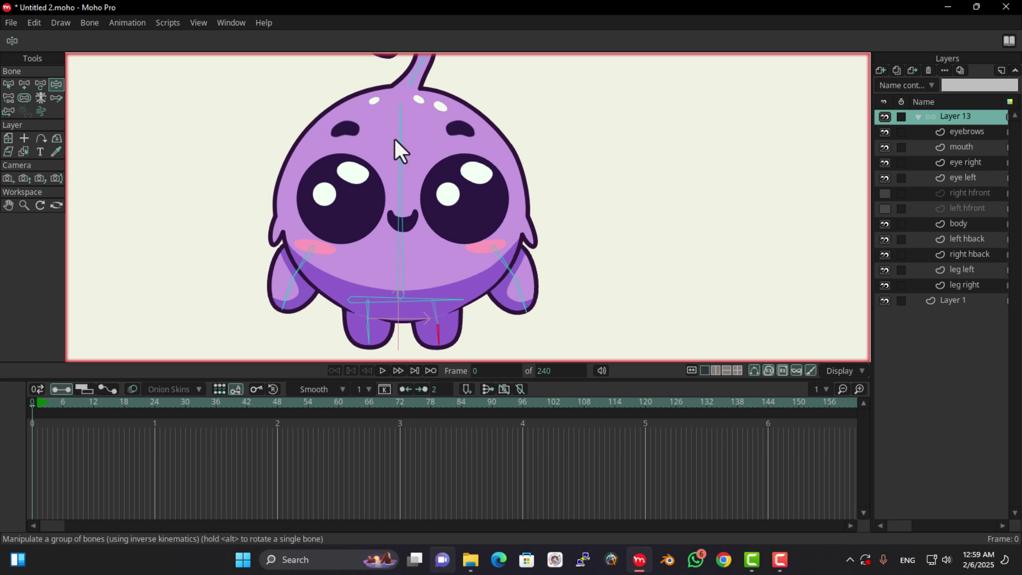
pyautogui.moveTo(395, 139); pyautogui.dragTo(420, 115)
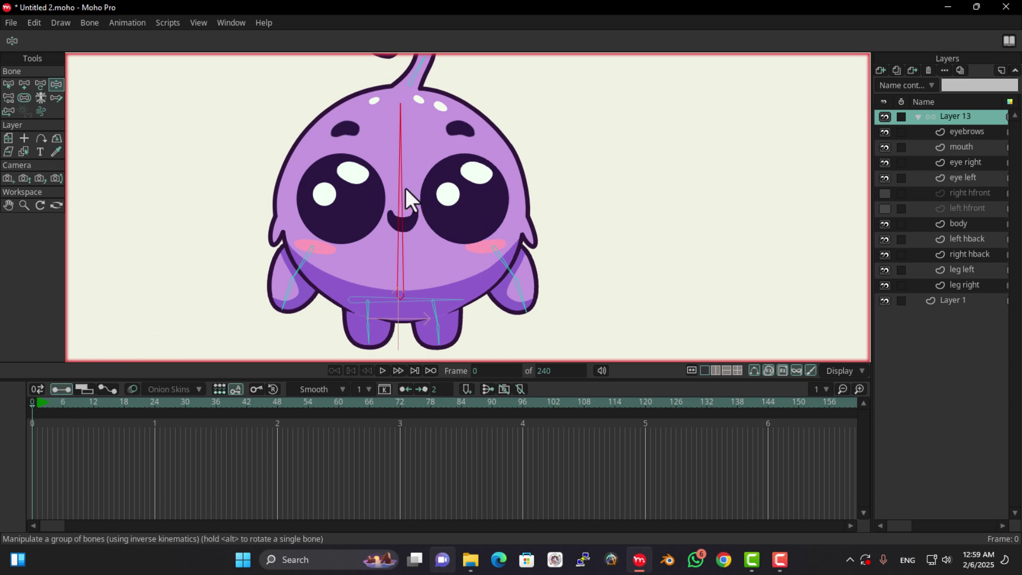
# - Select all the points of the mouth shape on the mouth layer
pyautogui.click(980, 131)
pyautogui.scroll(1, 395, 147)
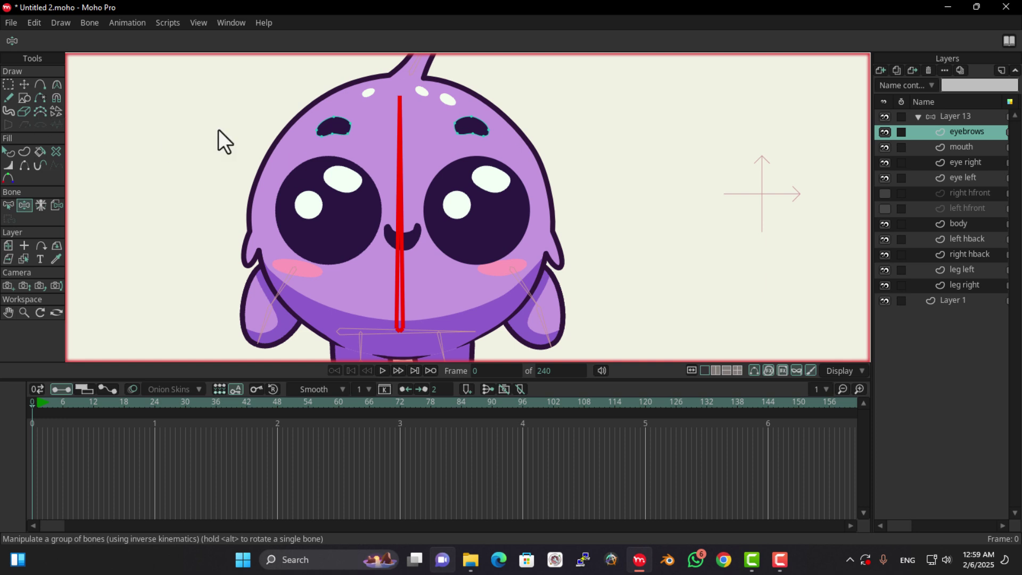
pyautogui.click(964, 142)
pyautogui.click(7, 84)
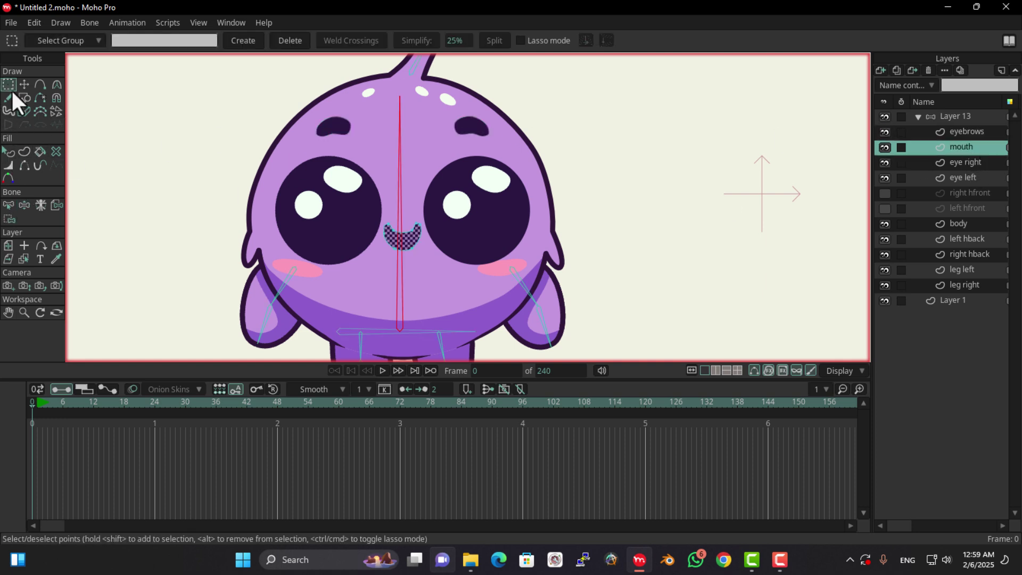
pyautogui.scroll(1, 371, 233)
pyautogui.moveTo(505, 202); pyautogui.dragTo(287, 309)
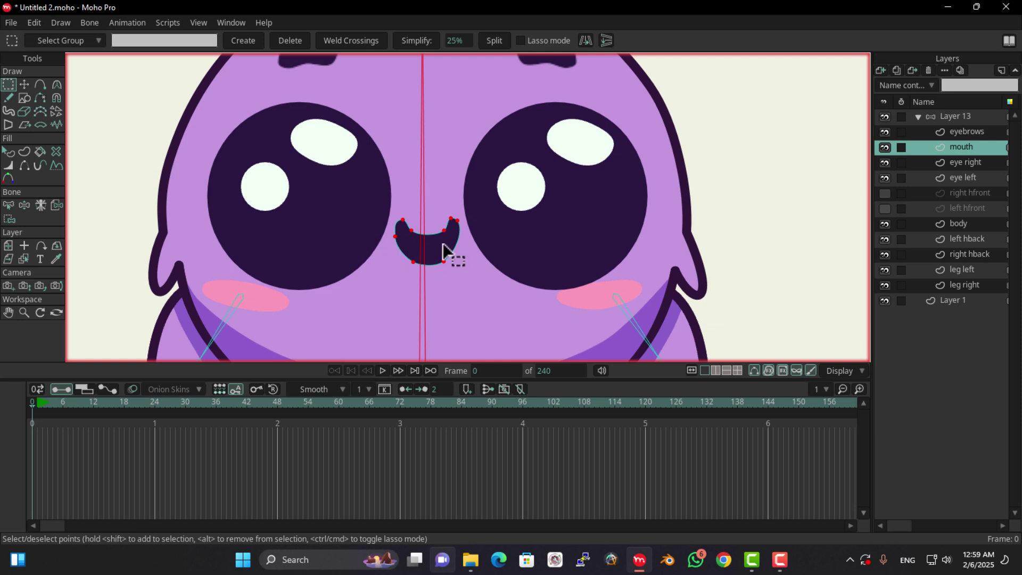
pyautogui.scroll(-1, 513, 255)
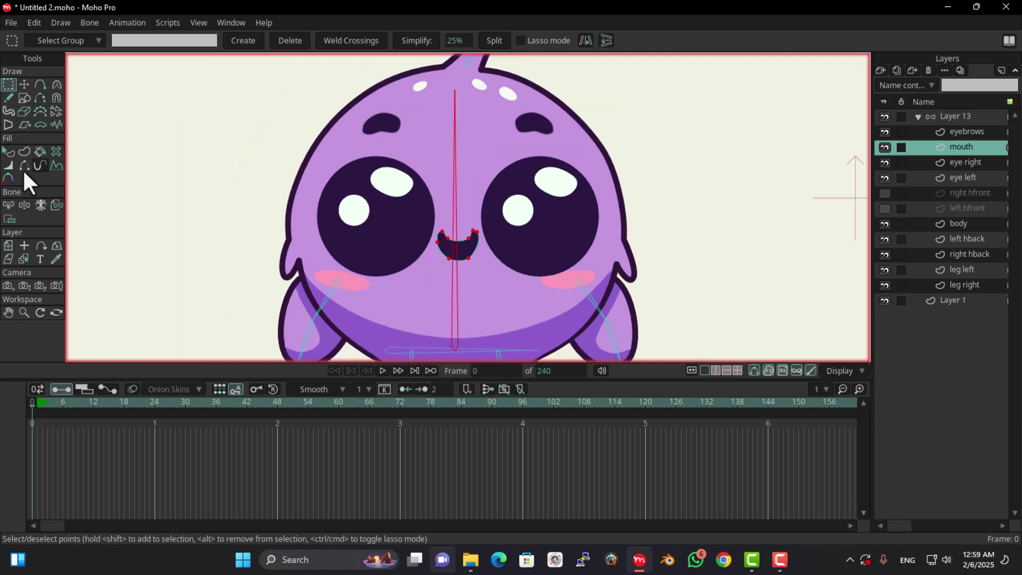
pyautogui.click(978, 161)
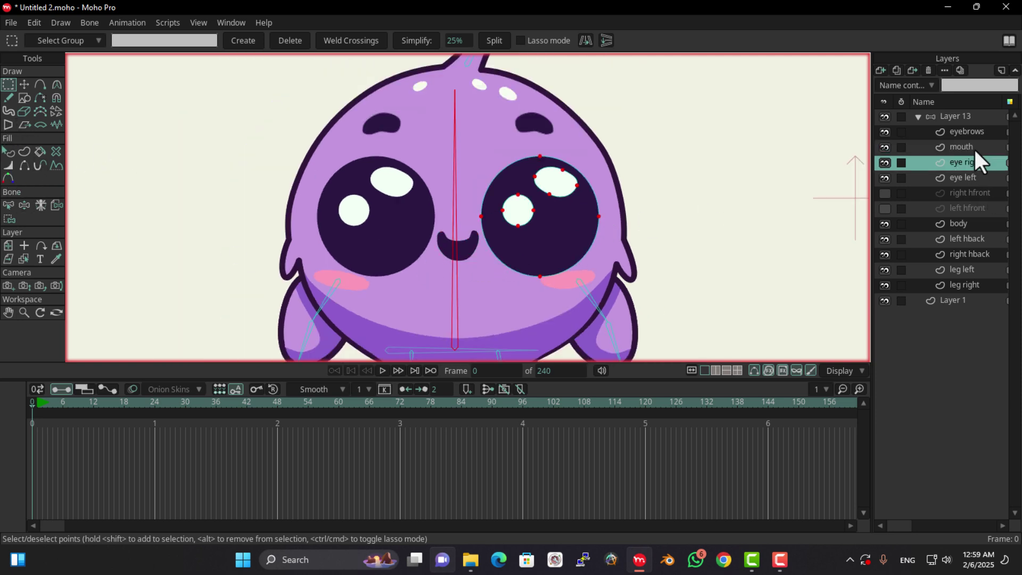
# - Bind the mouth, eye right and eye left layers to the spine bone
pyautogui.click(973, 148)
pyautogui.click(53, 204)
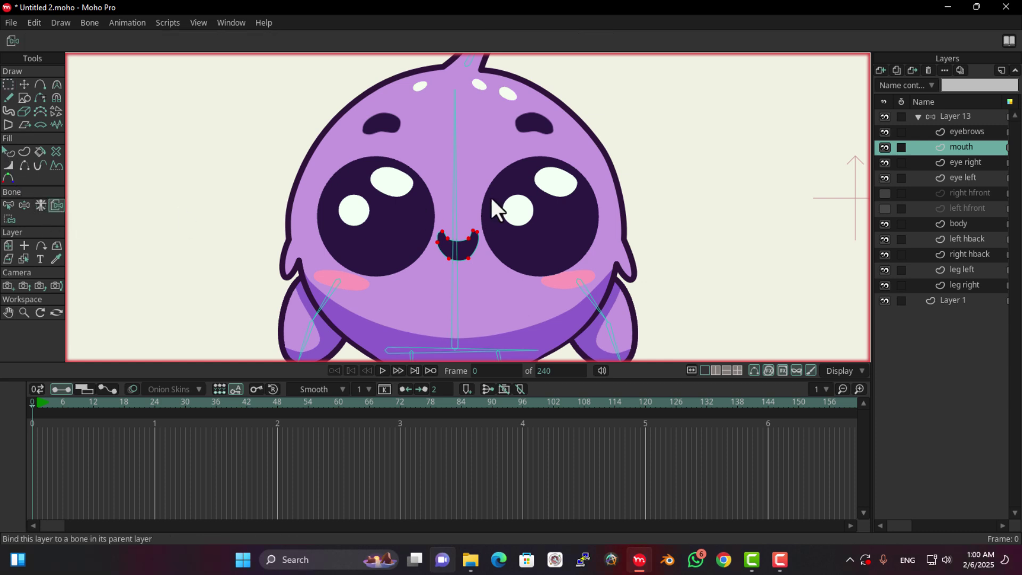
pyautogui.click(455, 204)
pyautogui.click(922, 162)
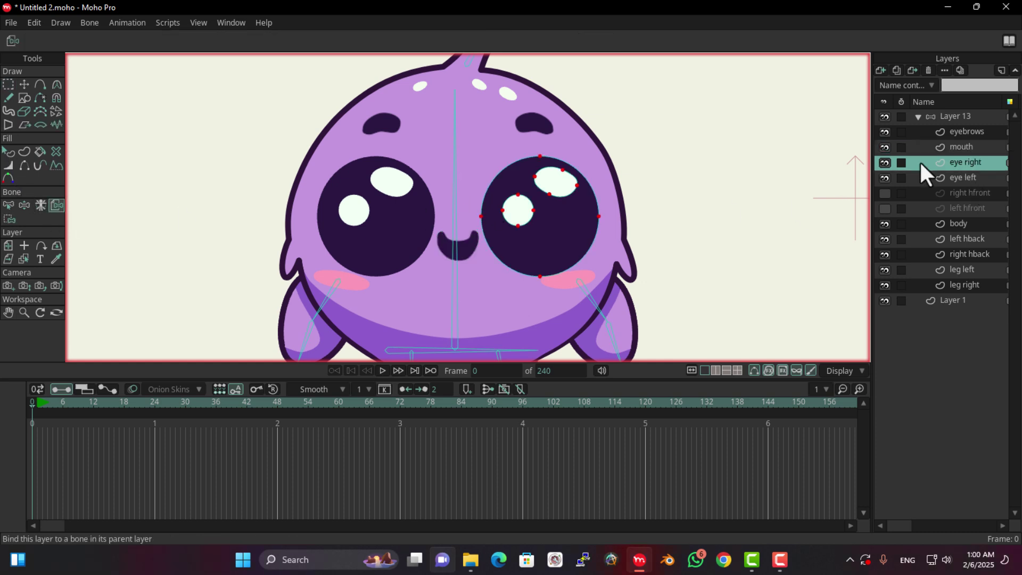
pyautogui.click(455, 188)
pyautogui.click(963, 179)
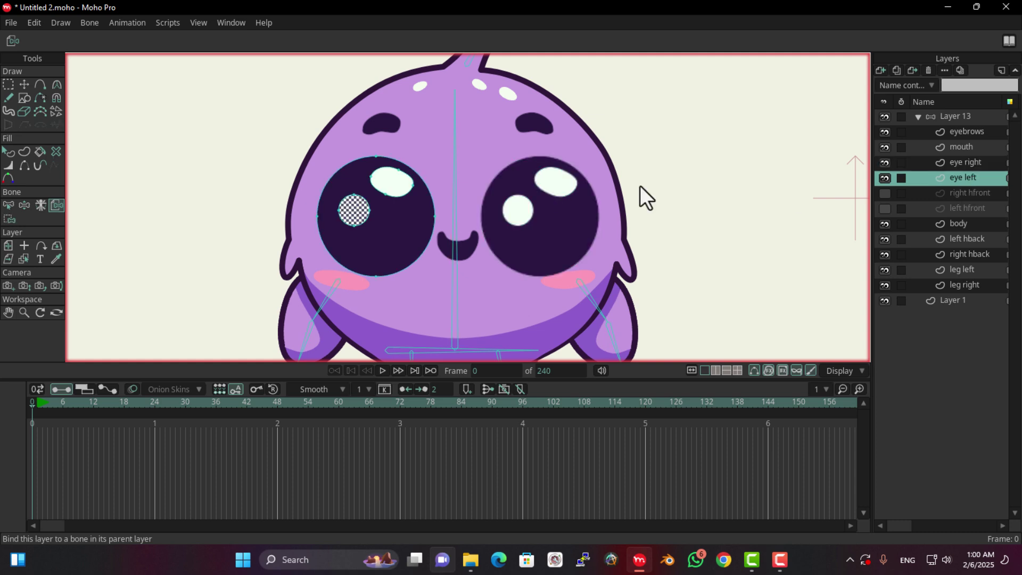
pyautogui.click(456, 209)
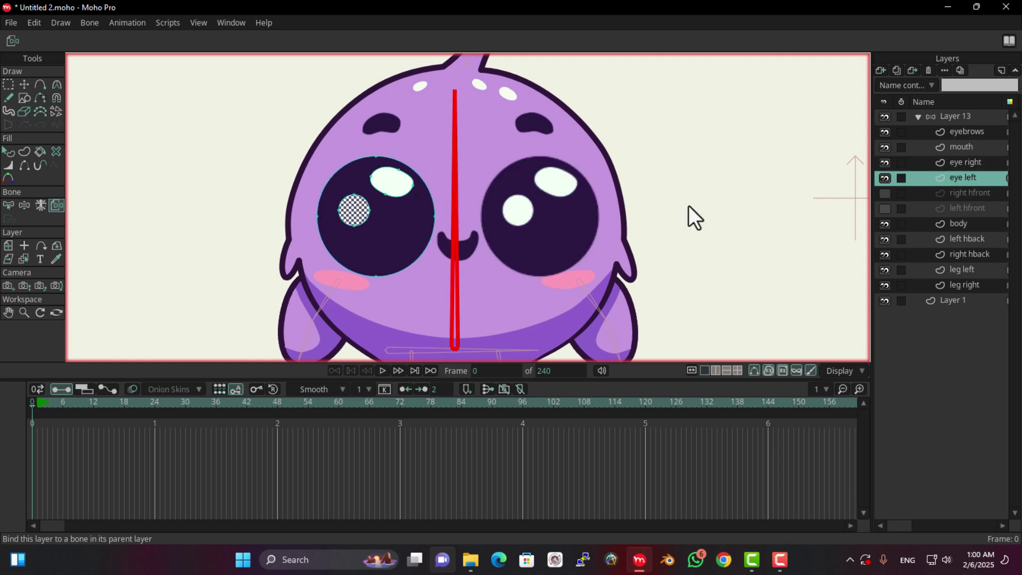
# - Show the right hfront and left hfront layers, then select right hfront and its upper arm bone
pyautogui.click(884, 194)
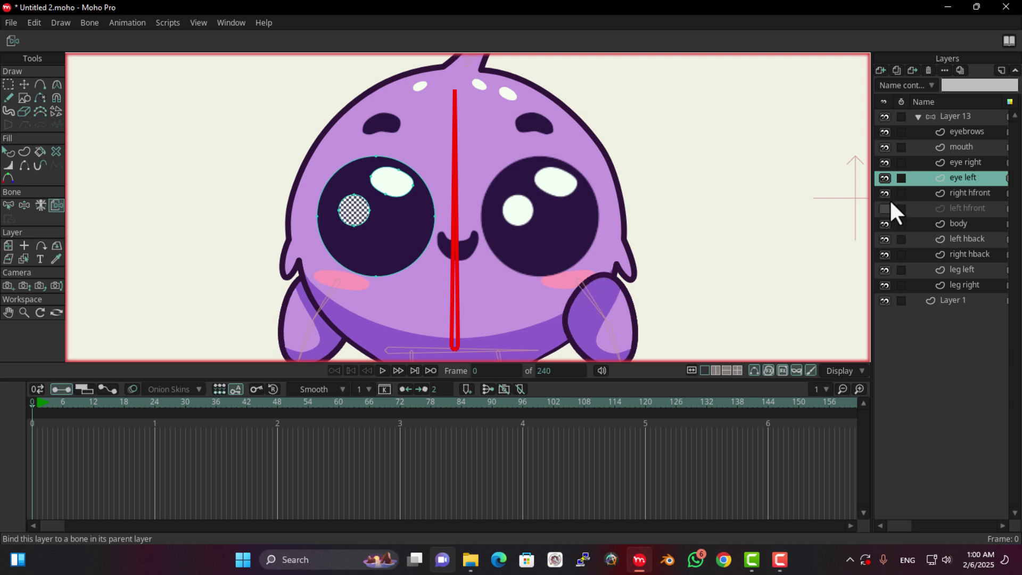
pyautogui.click(884, 209)
pyautogui.click(947, 195)
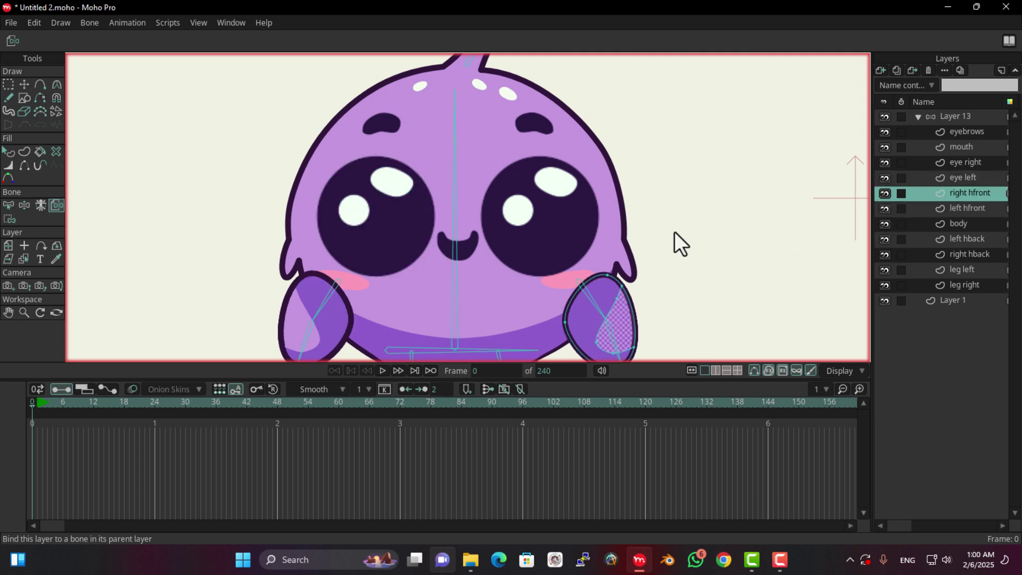
pyautogui.scroll(5, 446, 189)
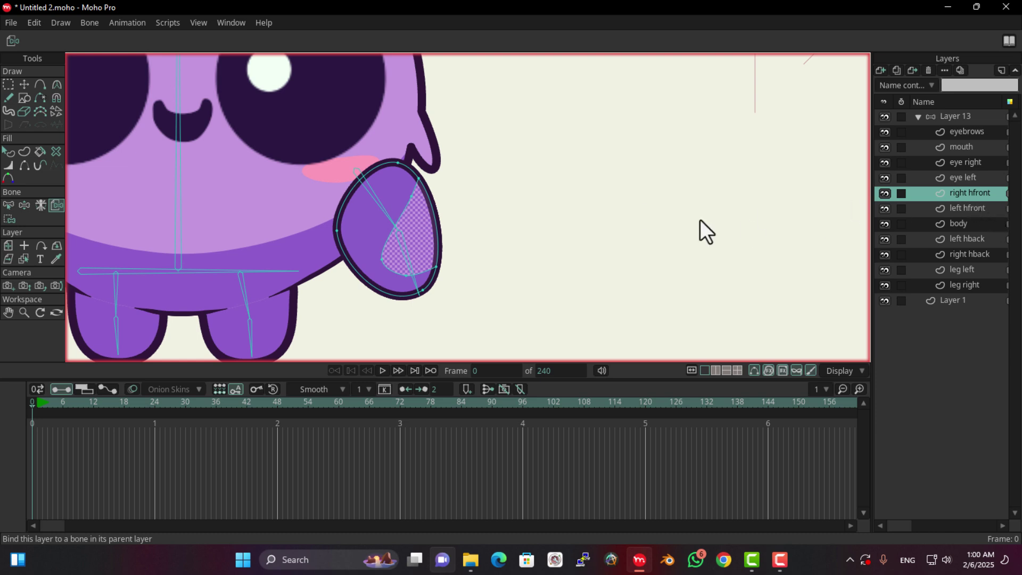
pyautogui.scroll(3, 273, 183)
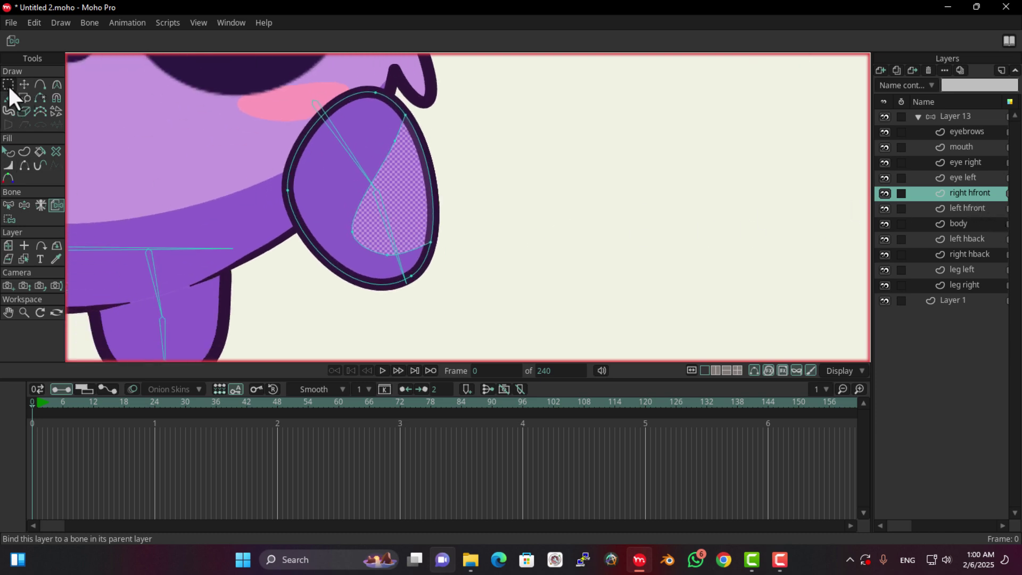
pyautogui.click(8, 206)
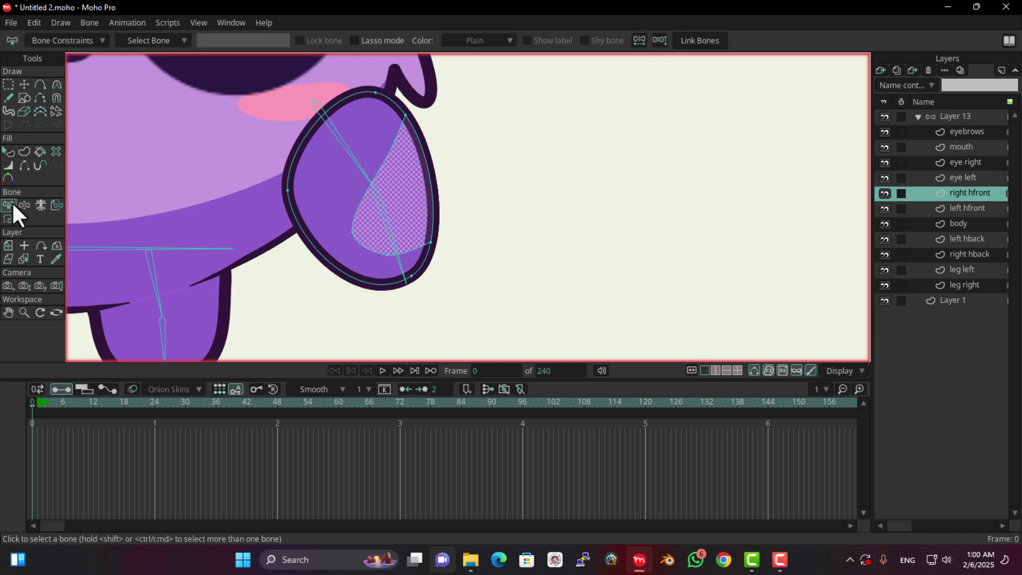
pyautogui.click(341, 143)
pyautogui.scroll(1, 333, 152)
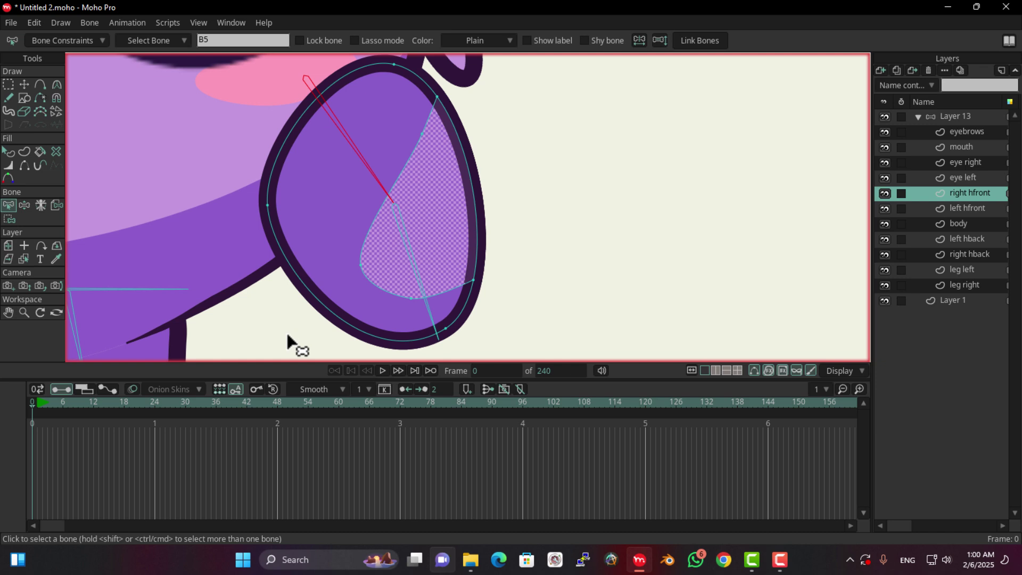
# - Add a point on the lower inner edge of the right hfront outline and smooth it to a curvature of about 0.27
pyautogui.click(42, 87)
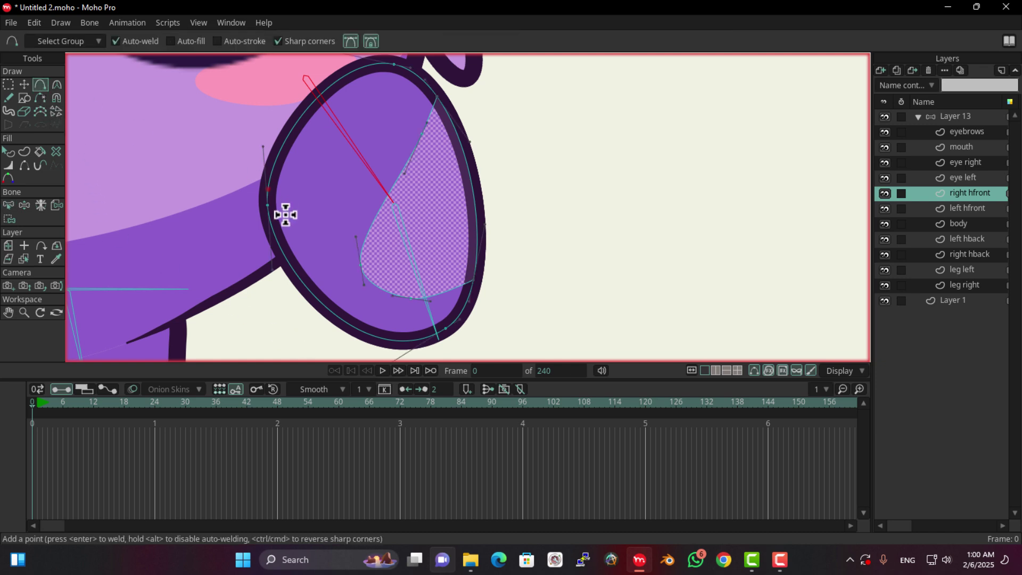
pyautogui.click(338, 318)
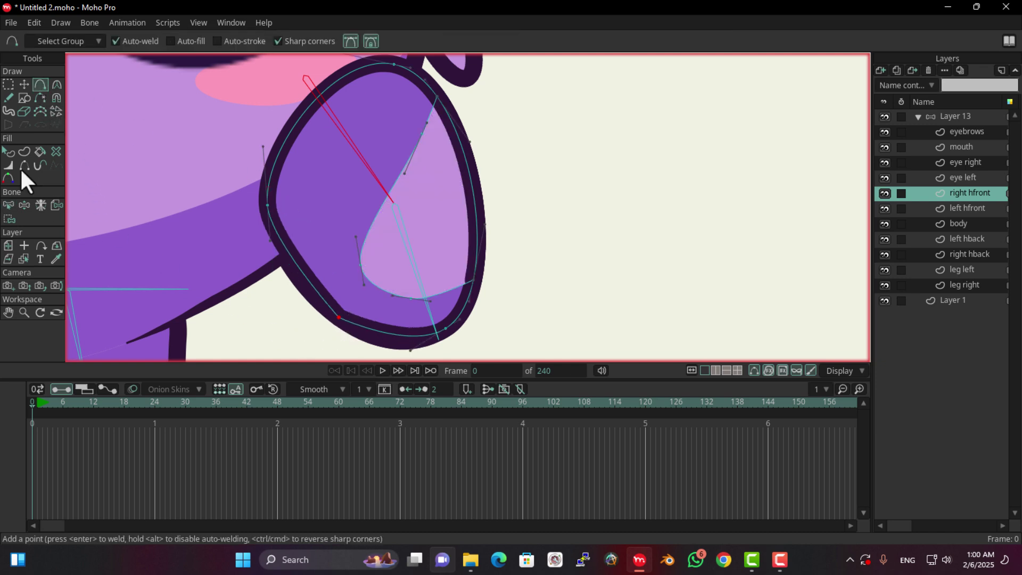
pyautogui.click(23, 85)
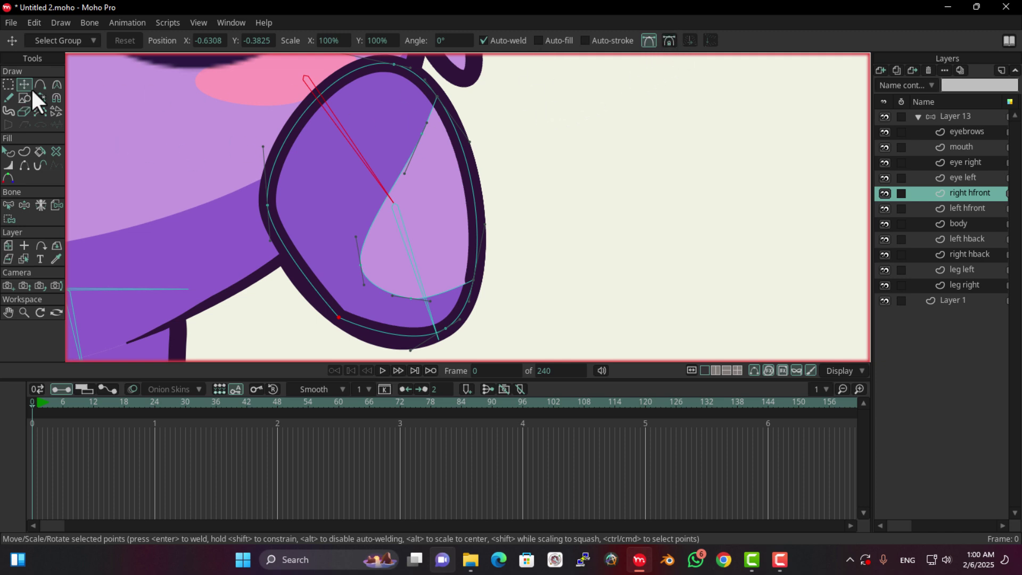
pyautogui.click(56, 85)
pyautogui.moveTo(352, 326); pyautogui.dragTo(593, 388)
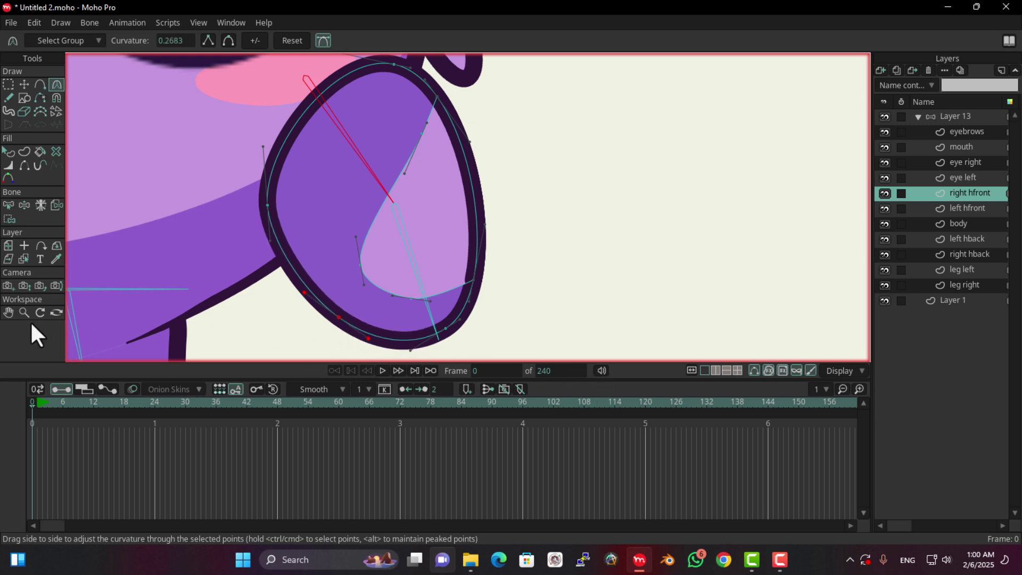
# - Add a point on the outer edge of the right hfront outline and smooth it to a curvature of about 0.44
pyautogui.click(40, 85)
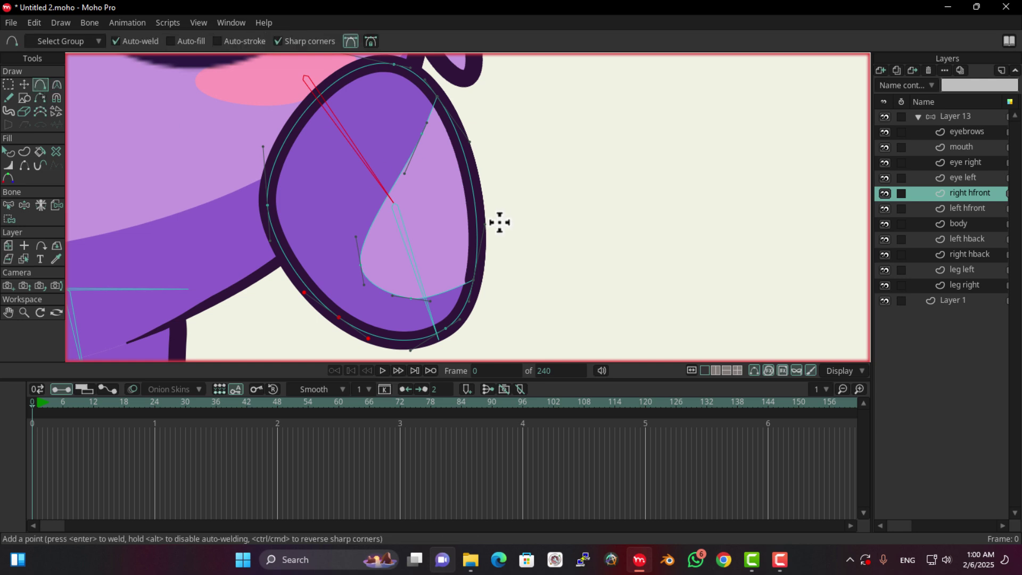
pyautogui.click(478, 234)
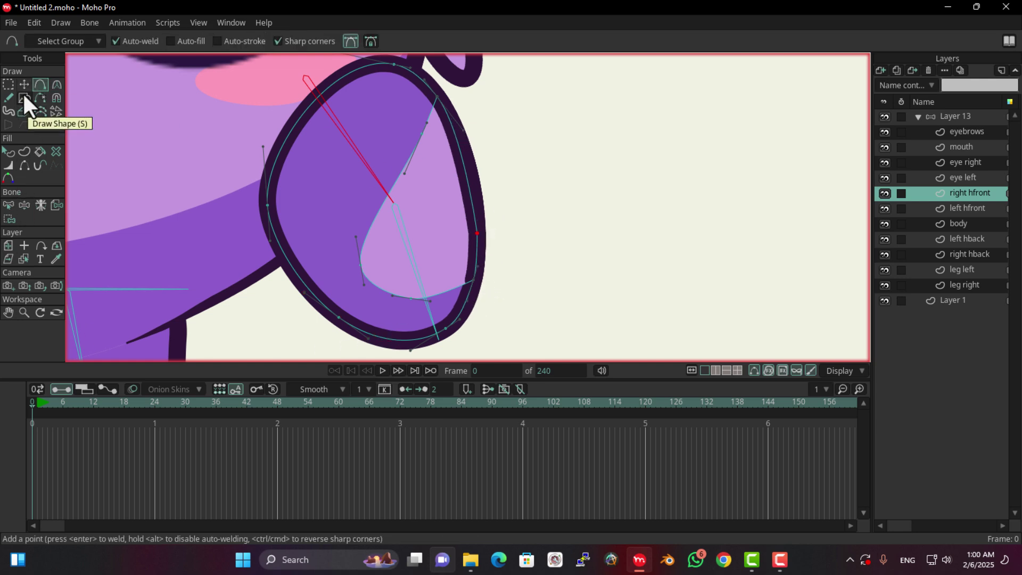
pyautogui.click(54, 88)
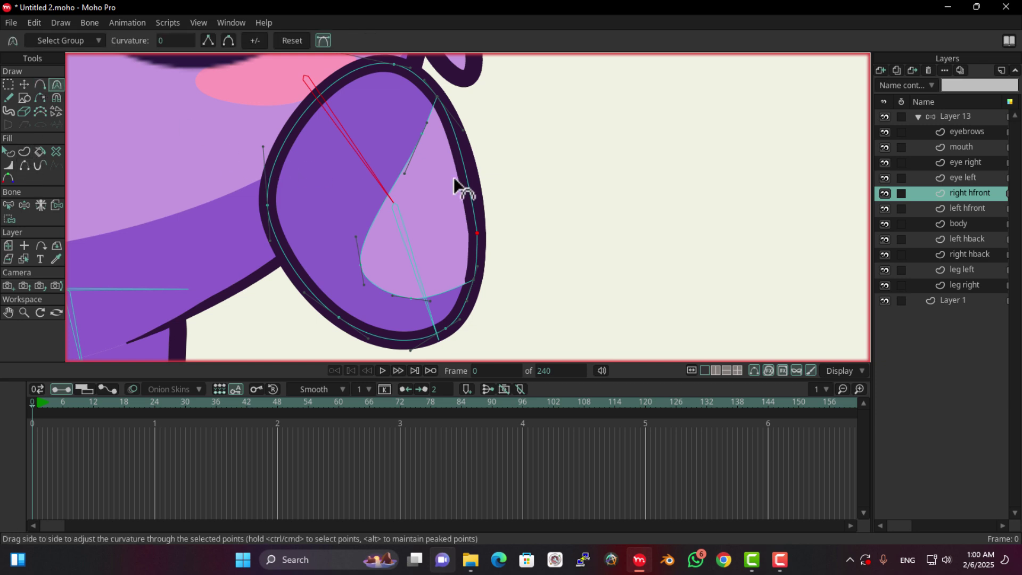
pyautogui.moveTo(478, 233); pyautogui.dragTo(554, 538)
pyautogui.keyDown('ctrl'); pyautogui.click(477, 235); pyautogui.keyUp('ctrl')
pyautogui.moveTo(402, 358); pyautogui.dragTo(685, 266)
pyautogui.scroll(-3, 334, 262)
pyautogui.moveTo(334, 262); pyautogui.dragTo(744, 192)
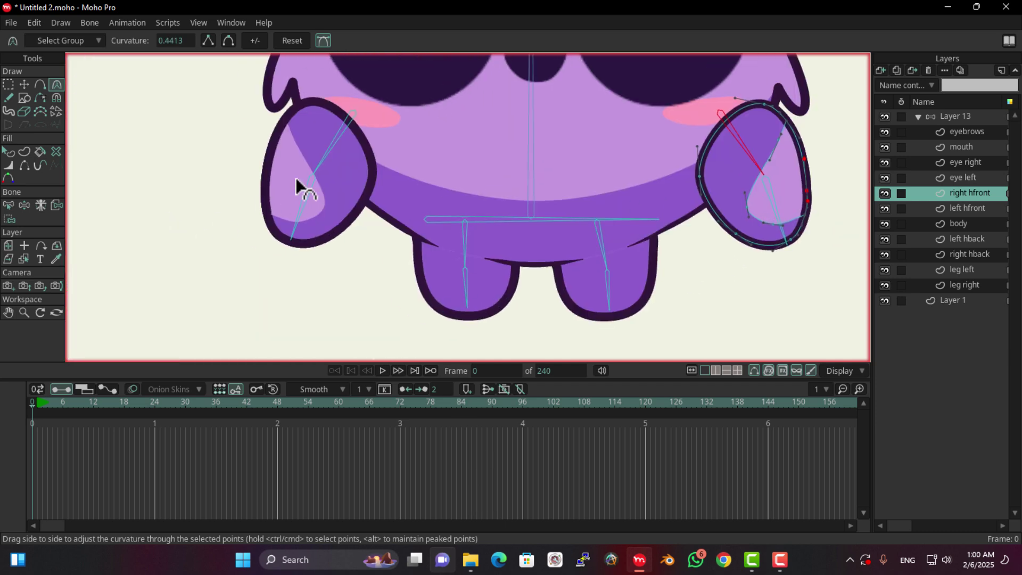
pyautogui.moveTo(347, 194); pyautogui.dragTo(32, 205)
pyautogui.scroll(3, 441, 191)
pyautogui.moveTo(441, 191); pyautogui.dragTo(437, 229)
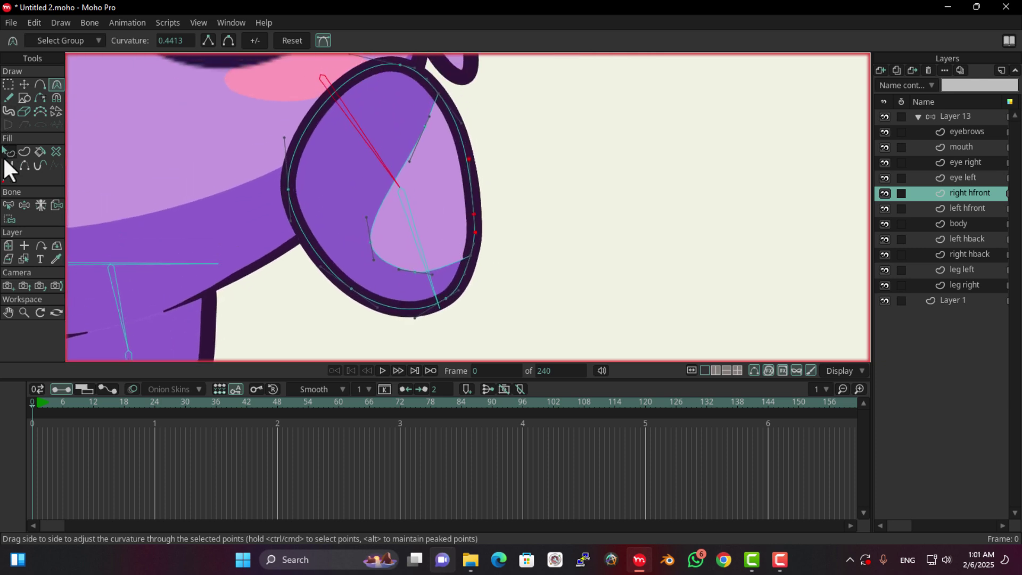
# - Bind the upper points of the right hfront shape to its upper arm bone
pyautogui.click(9, 205)
pyautogui.click(10, 219)
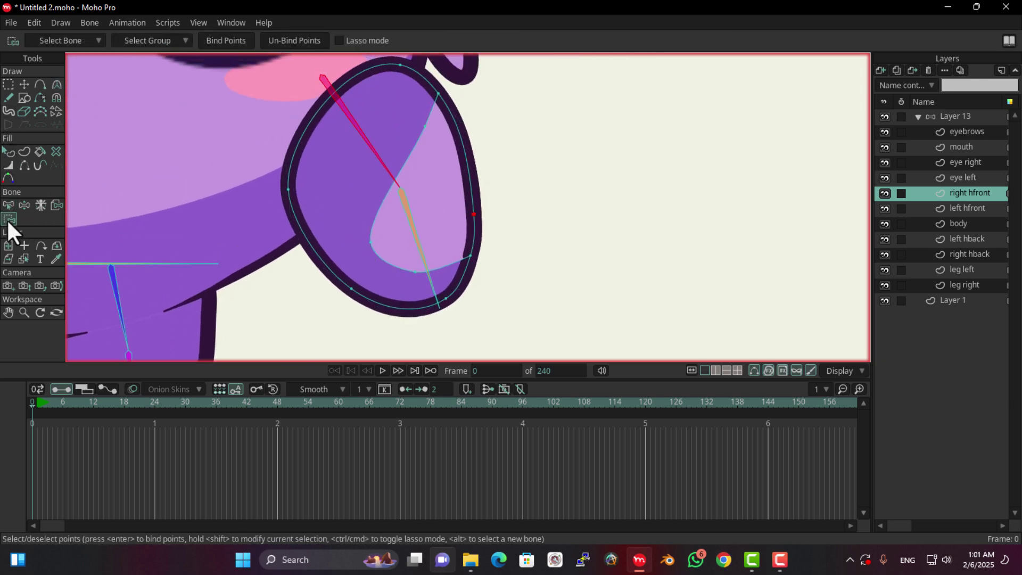
pyautogui.scroll(-1, 322, 161)
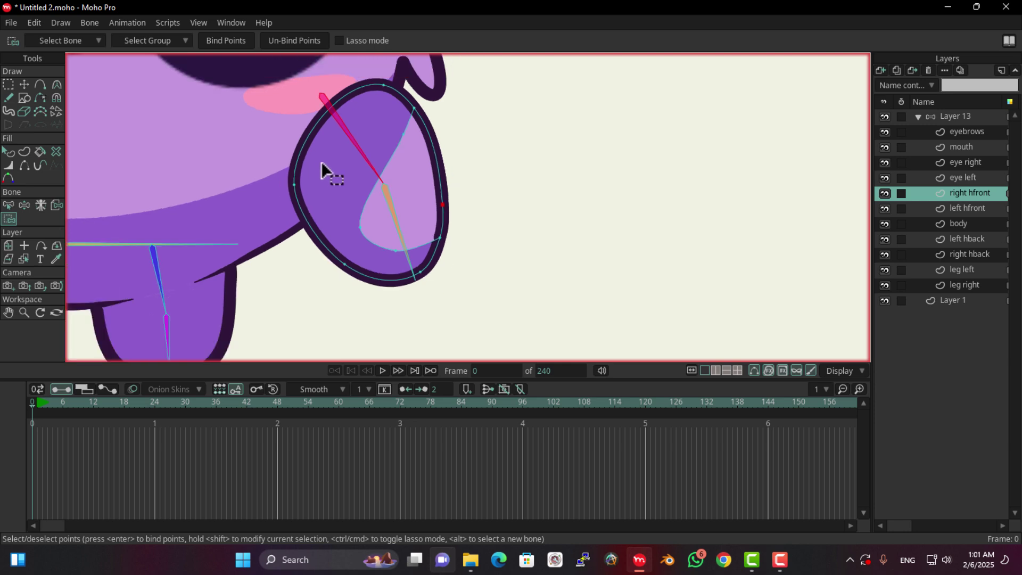
pyautogui.moveTo(442, 74); pyautogui.dragTo(251, 220)
pyautogui.click(226, 40)
pyautogui.moveTo(438, 77); pyautogui.dragTo(273, 190)
# - Bind the lower points of the right hfront shape, including the added outer-edge point, to its lower arm bone
pyautogui.click(6, 204)
pyautogui.click(392, 206)
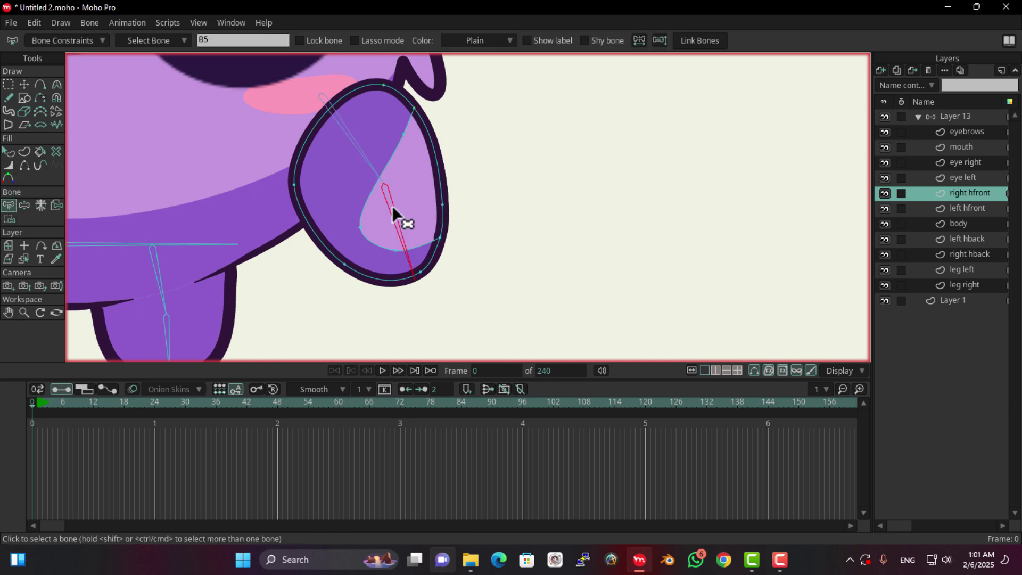
pyautogui.click(8, 218)
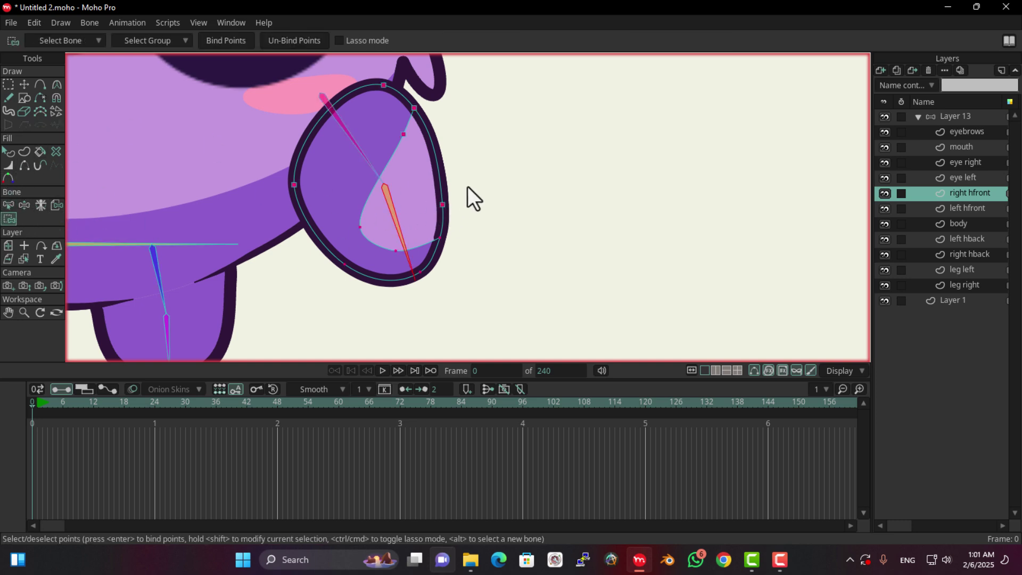
pyautogui.moveTo(468, 186); pyautogui.dragTo(338, 298)
pyautogui.click(229, 40)
pyautogui.scroll(-3, 343, 150)
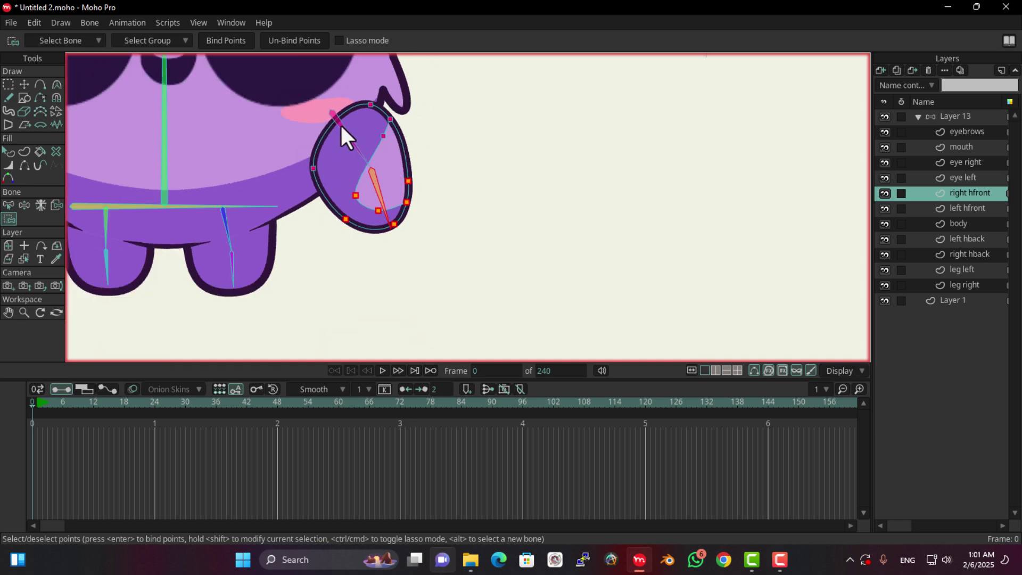
pyautogui.scroll(4, 342, 137)
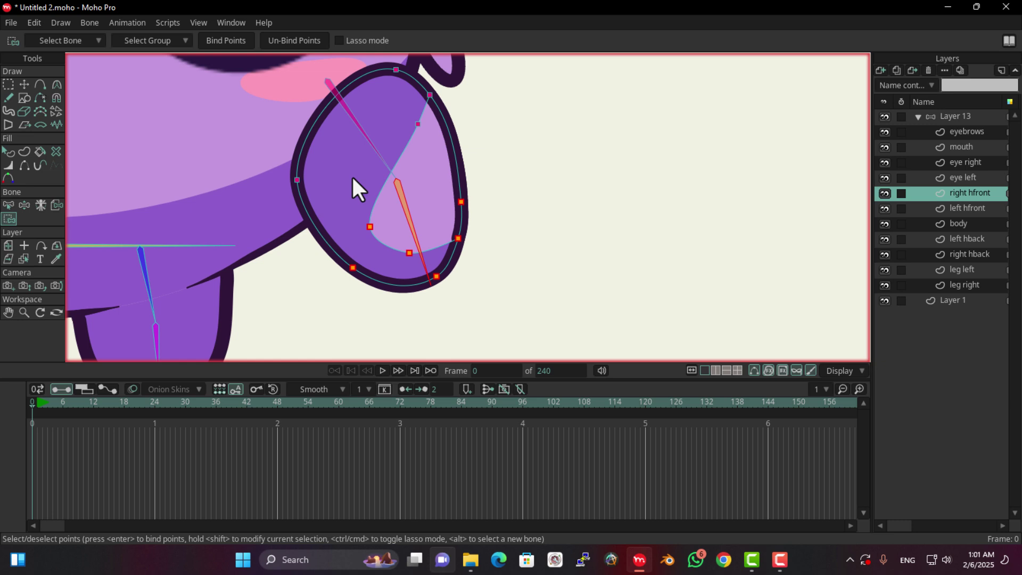
# - On the left hfront layer, add one point on the outline's outer edge and one on its lower inner edge
pyautogui.click(964, 205)
pyautogui.scroll(-3, 365, 182)
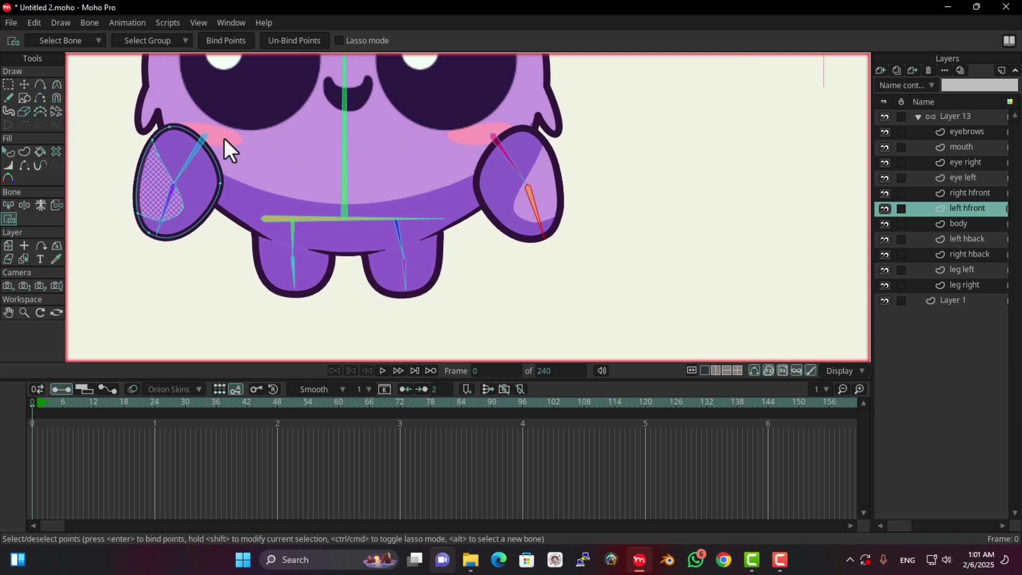
pyautogui.scroll(4, 229, 147)
pyautogui.moveTo(331, 152); pyautogui.dragTo(342, 150)
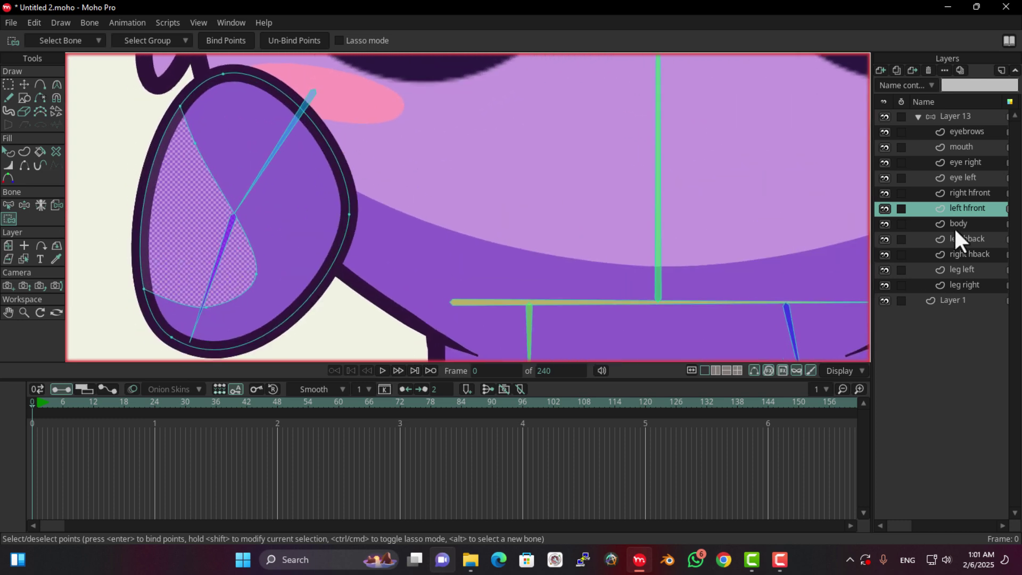
pyautogui.scroll(1, 139, 203)
pyautogui.scroll(1, 139, 201)
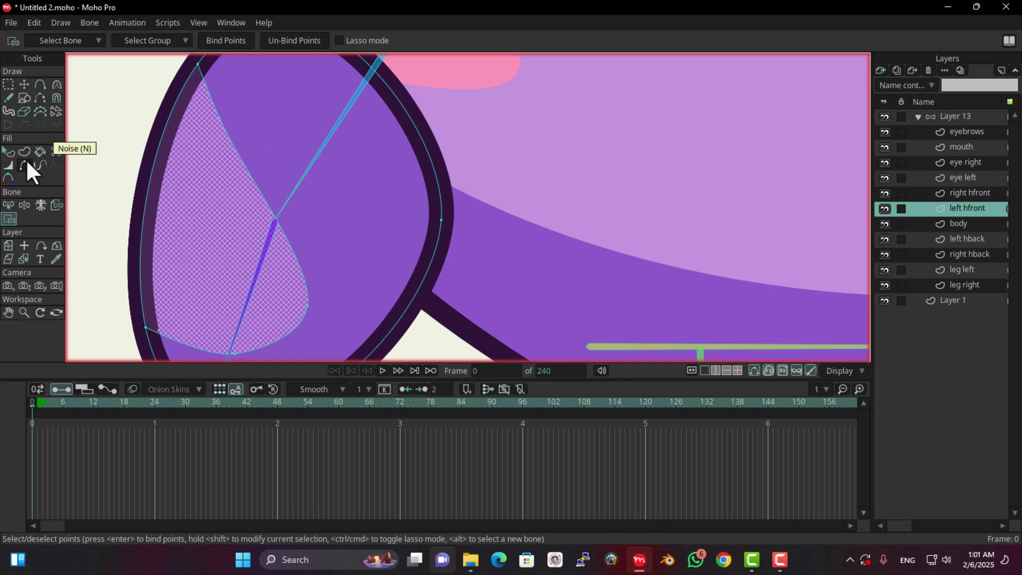
pyautogui.click(8, 206)
pyautogui.scroll(-4, 220, 216)
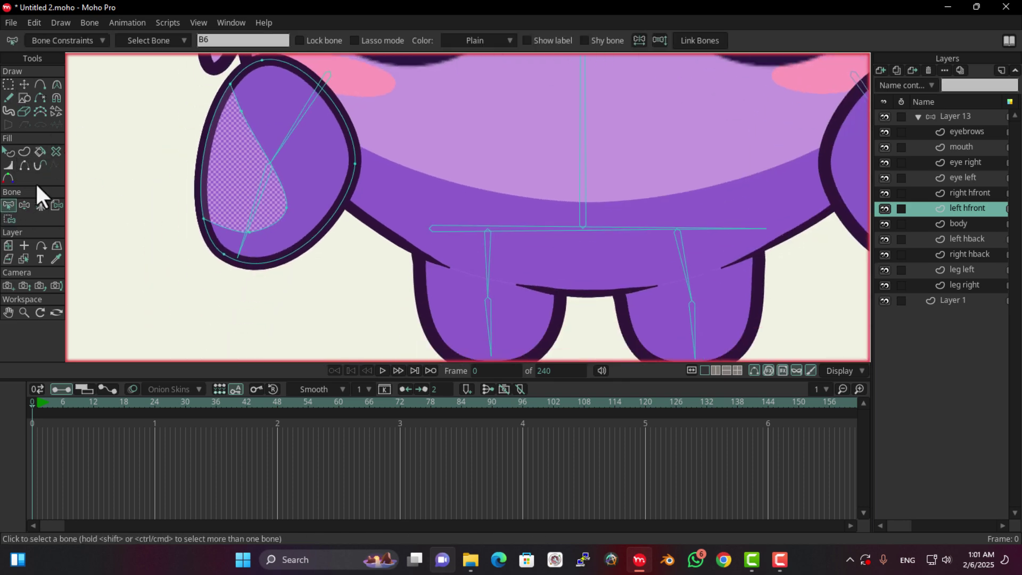
pyautogui.click(40, 84)
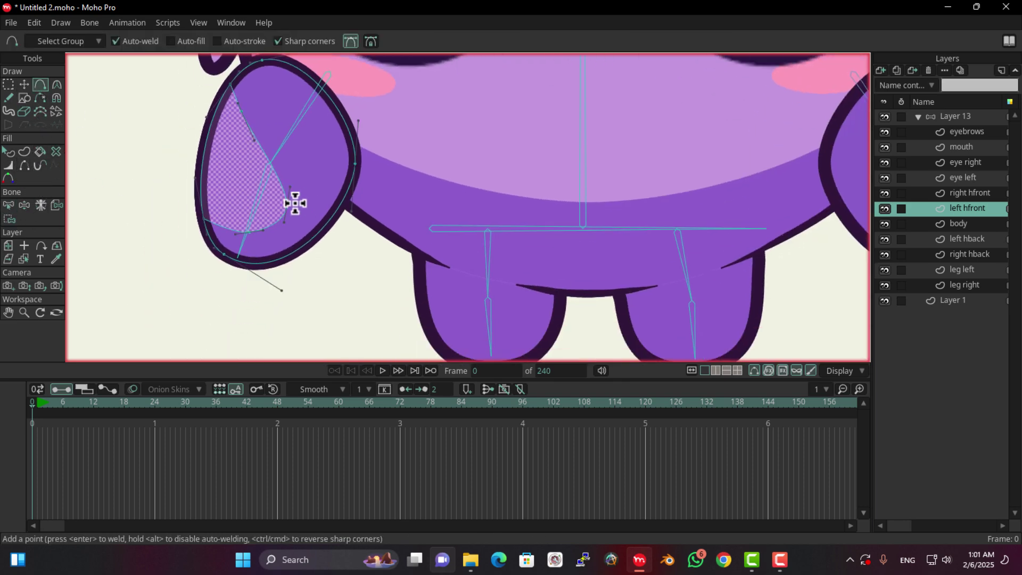
pyautogui.click(202, 168)
pyautogui.click(310, 241)
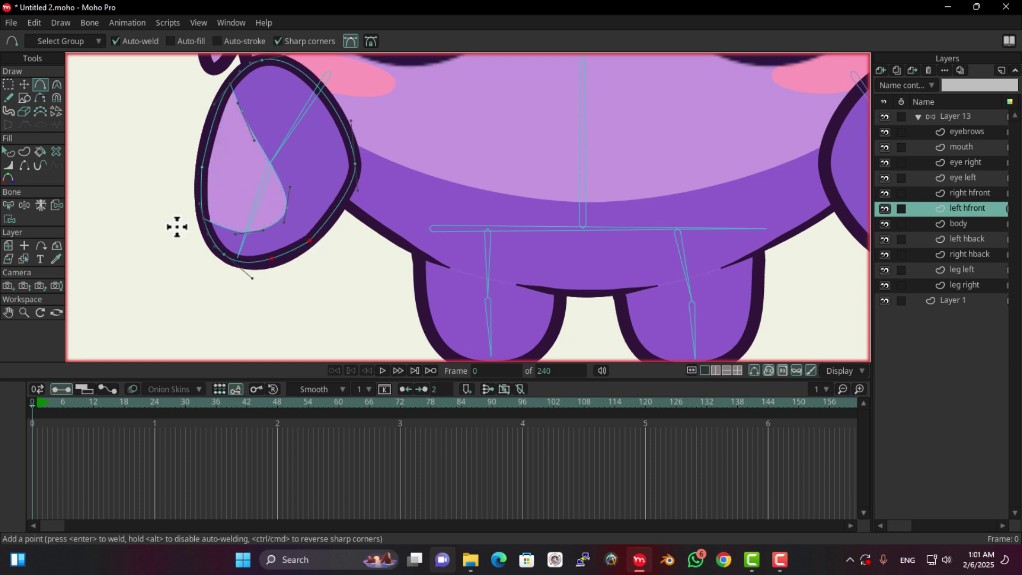
# - Smooth the added left hfront points to a curvature of about 0.28 on the lower inner edge and 0.25 on the outer edge
pyautogui.click(56, 84)
pyautogui.moveTo(317, 240); pyautogui.dragTo(438, 267)
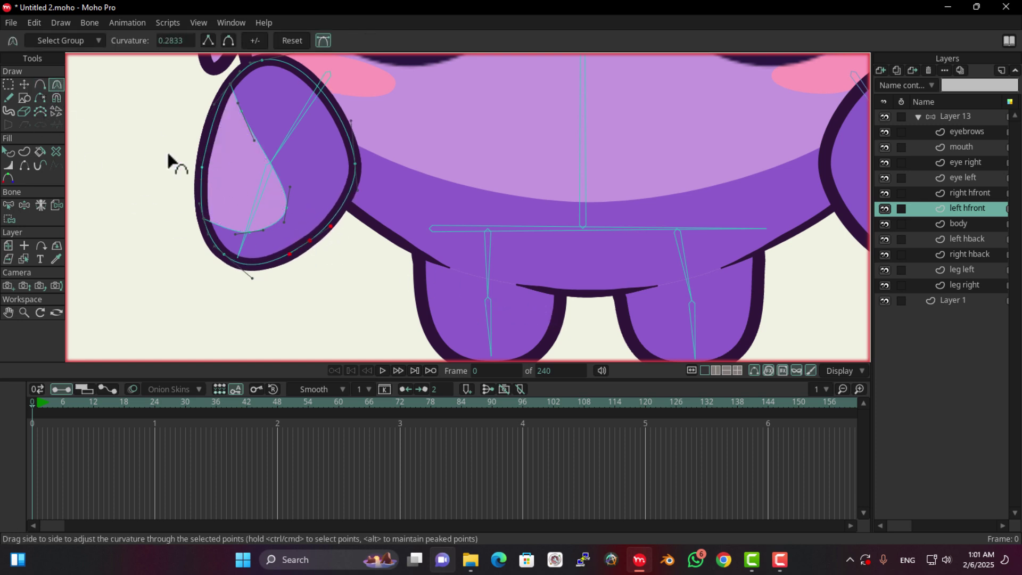
pyautogui.moveTo(200, 163); pyautogui.dragTo(601, 180)
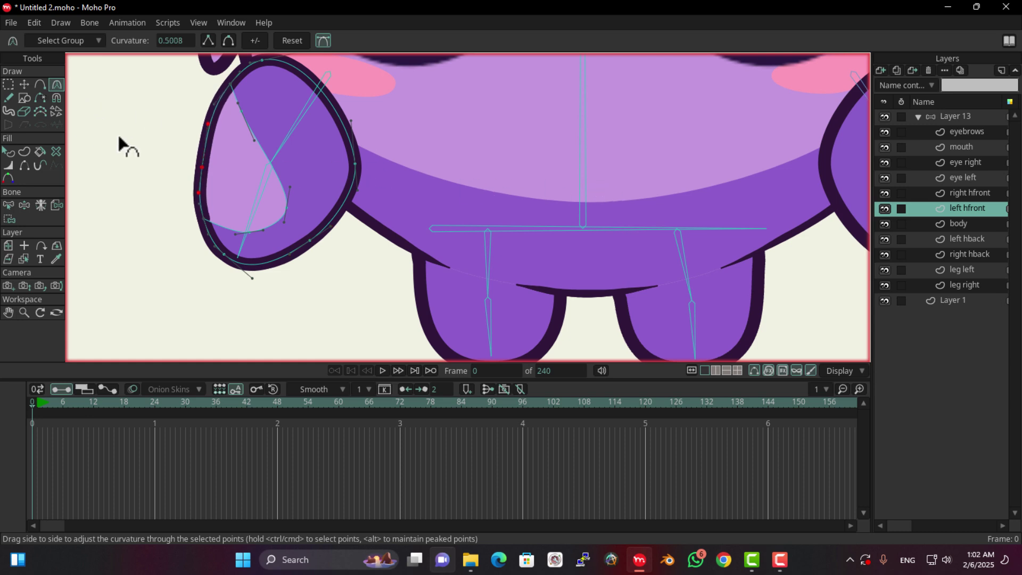
pyautogui.moveTo(188, 162); pyautogui.dragTo(12, 152)
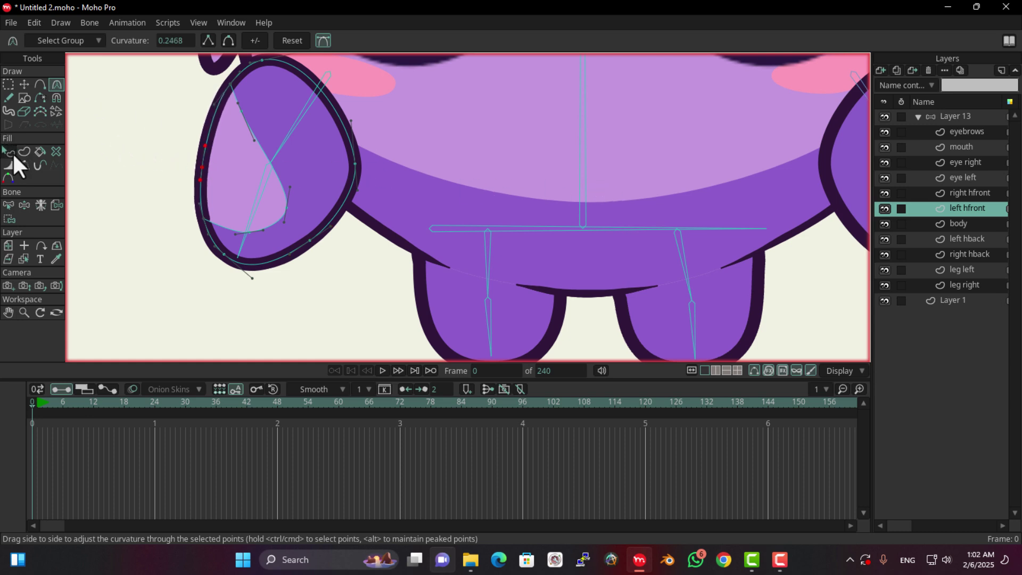
# - Bind the upper points of the left hfront shape to its upper arm bone
pyautogui.click(11, 205)
pyautogui.click(314, 107)
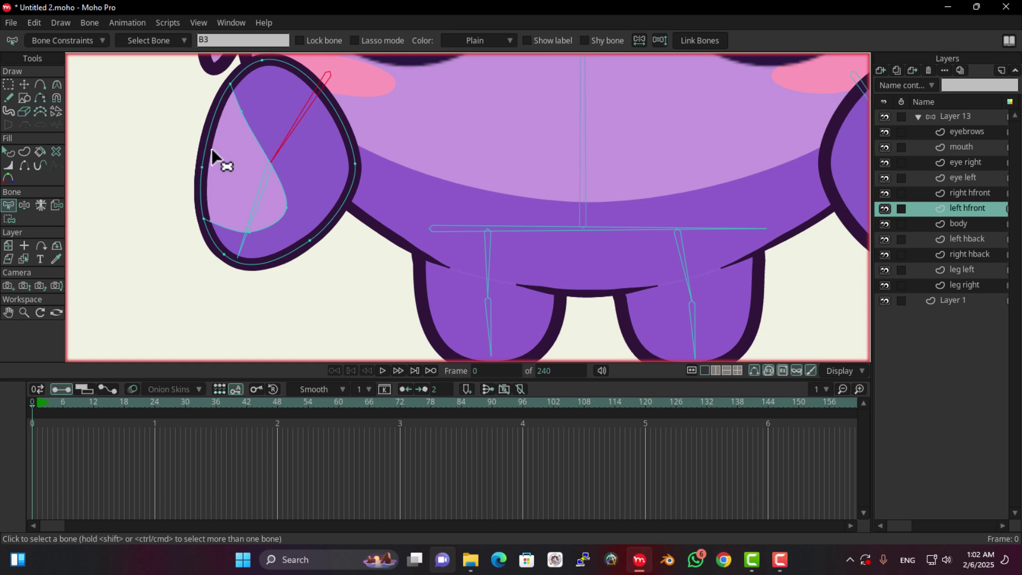
pyautogui.click(9, 218)
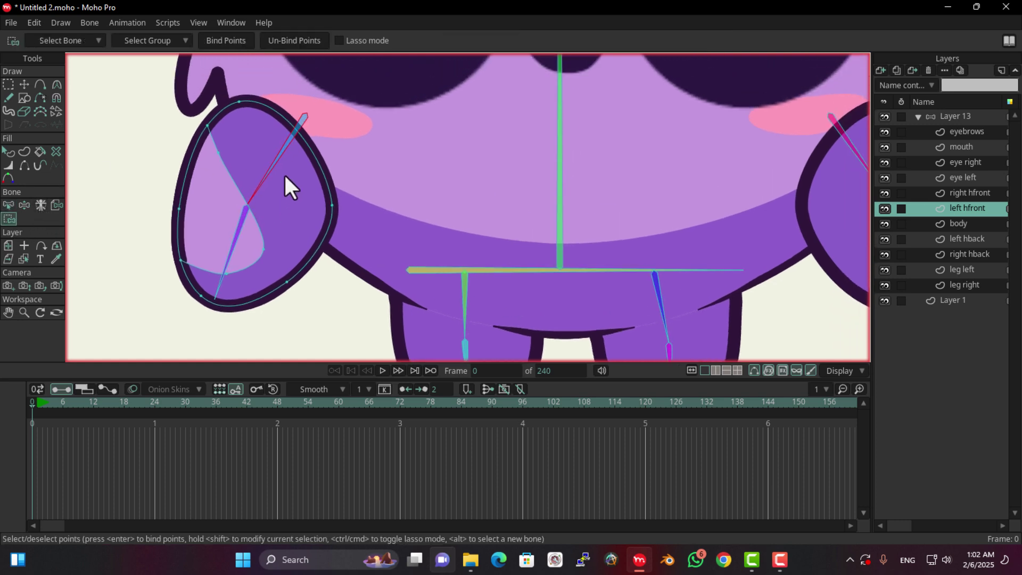
pyautogui.moveTo(408, 94); pyautogui.dragTo(169, 181)
pyautogui.click(216, 46)
# - Bind the lower points of the left hfront shape, including both added points, to its lower arm bone
pyautogui.click(9, 204)
pyautogui.click(238, 233)
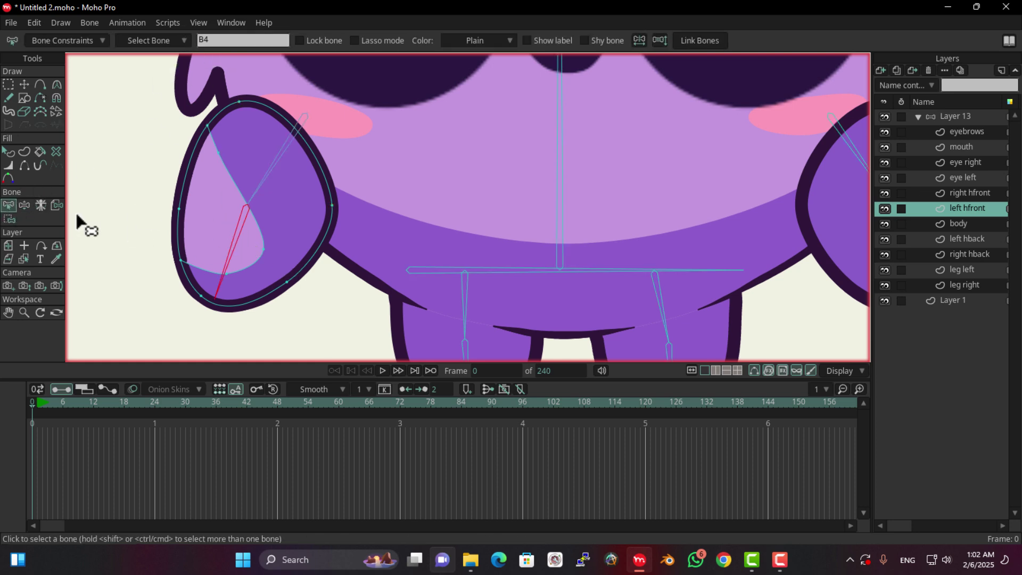
pyautogui.click(11, 218)
pyautogui.moveTo(315, 234); pyautogui.dragTo(95, 331)
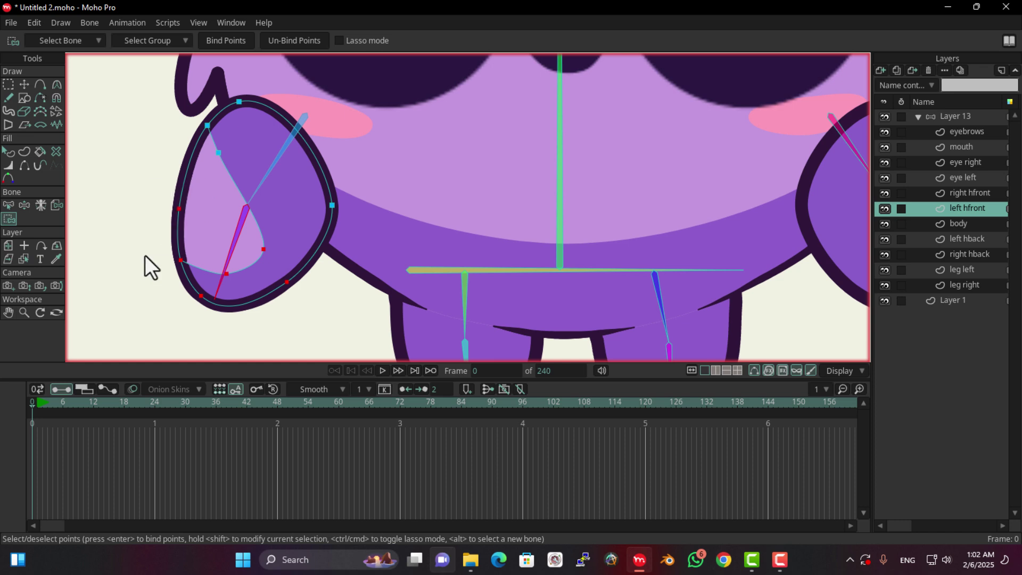
pyautogui.click(228, 41)
pyautogui.scroll(-3, 376, 209)
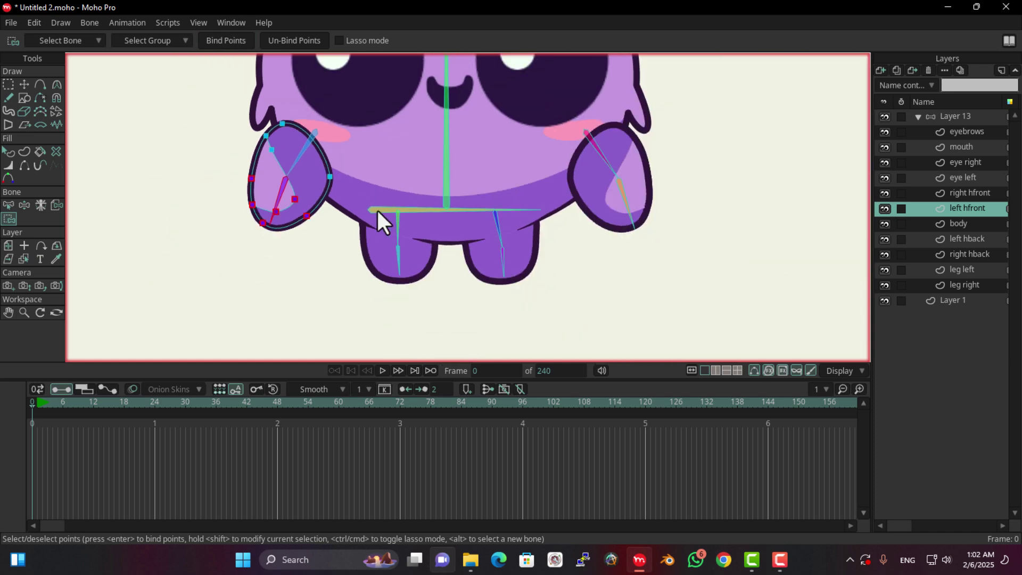
# - Try to bind the whole body layer to the vertical central bone
pyautogui.click(9, 206)
pyautogui.click(978, 224)
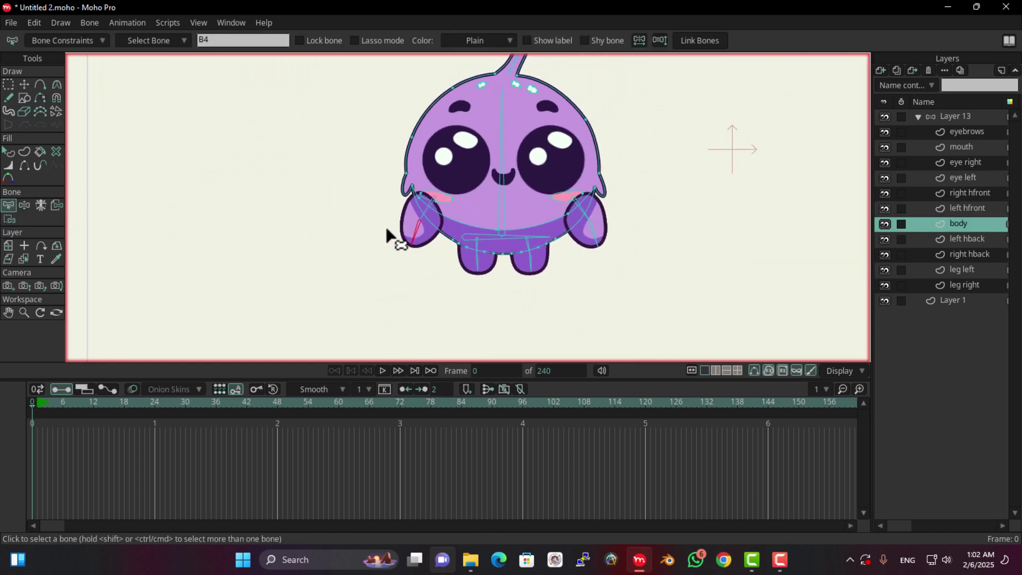
pyautogui.click(55, 209)
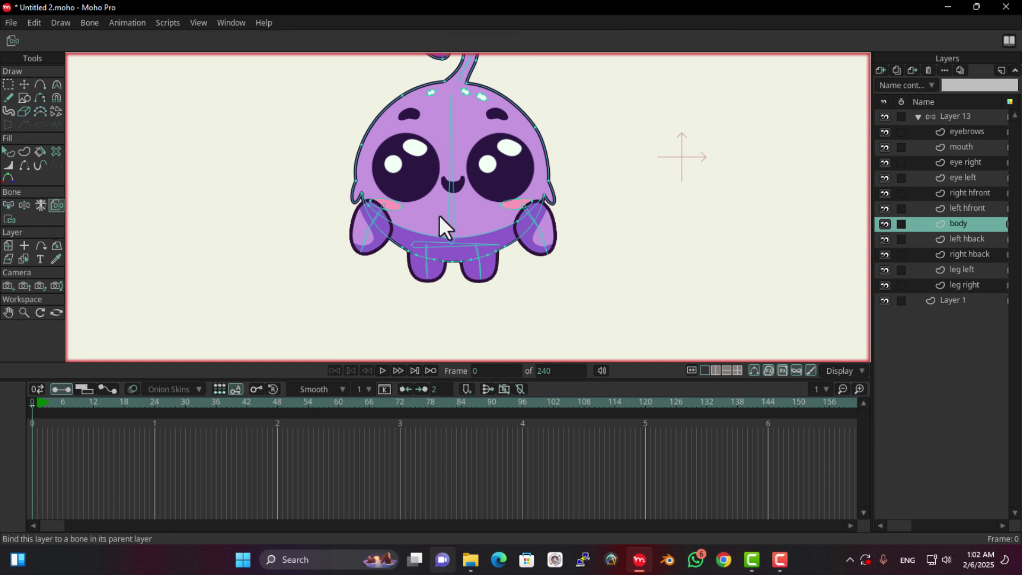
pyautogui.scroll(3, 382, 224)
pyautogui.scroll(-2, 385, 232)
pyautogui.scroll(1, 368, 288)
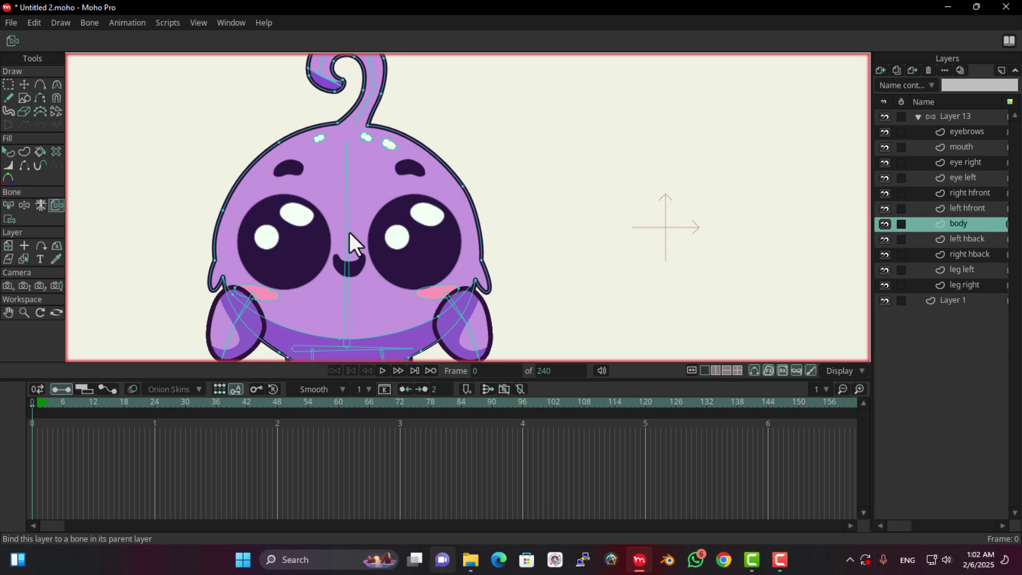
pyautogui.click(347, 228)
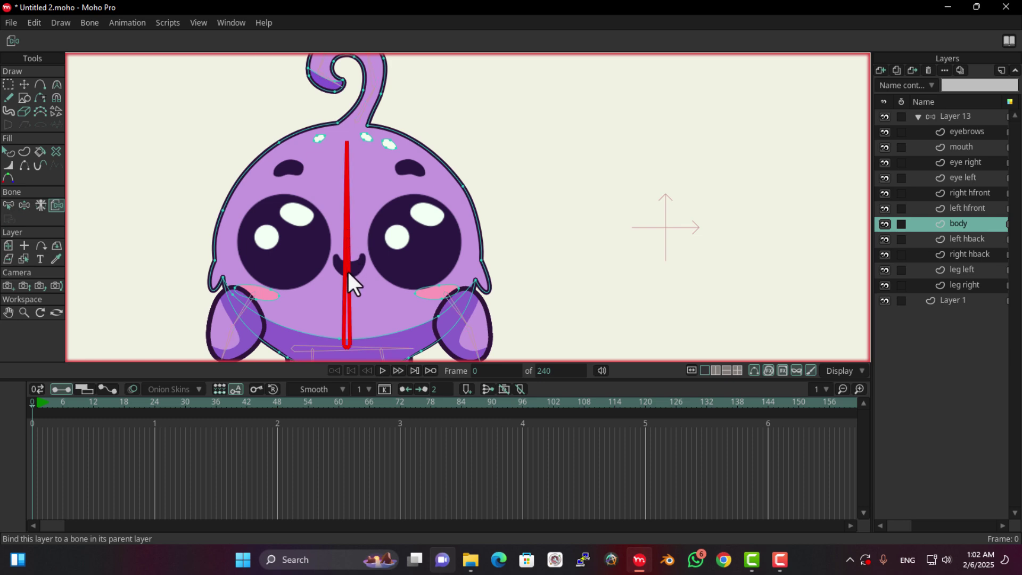
pyautogui.scroll(-2, 346, 277)
pyautogui.scroll(1, 340, 287)
pyautogui.scroll(2, 340, 287)
pyautogui.scroll(-1, 340, 287)
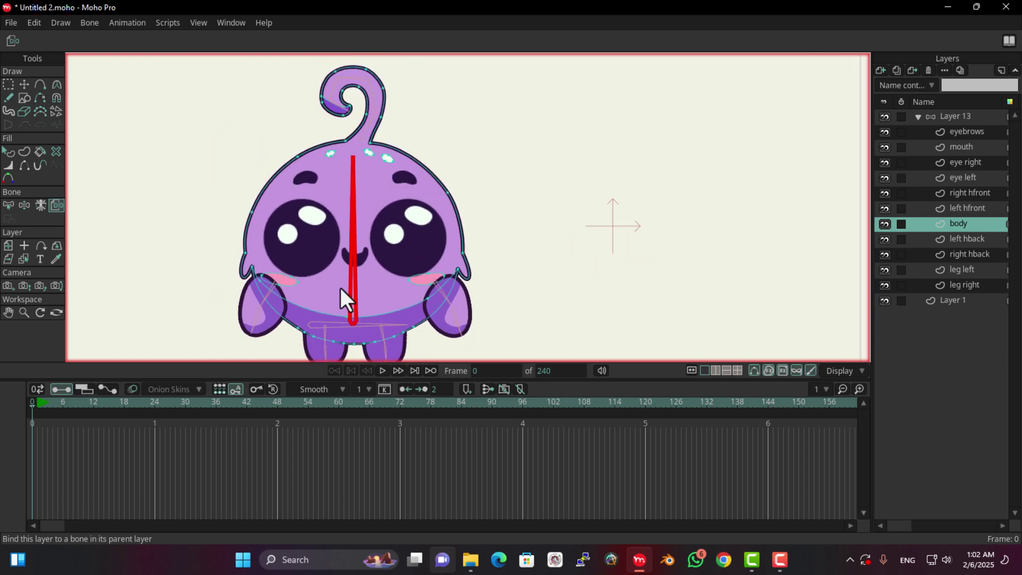
# - Release the body layer from the vertical central bone
pyautogui.click(9, 206)
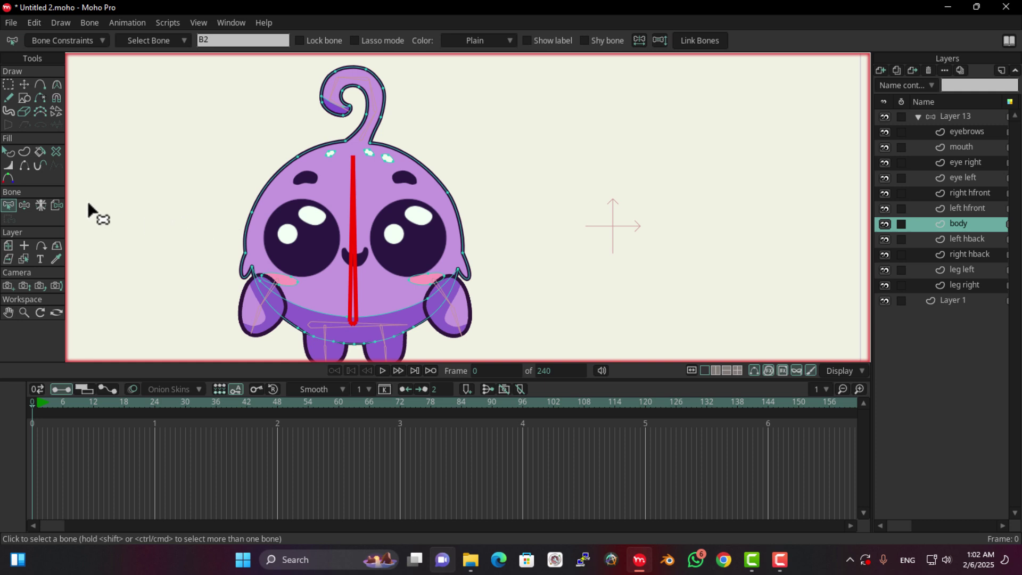
pyautogui.press('b')
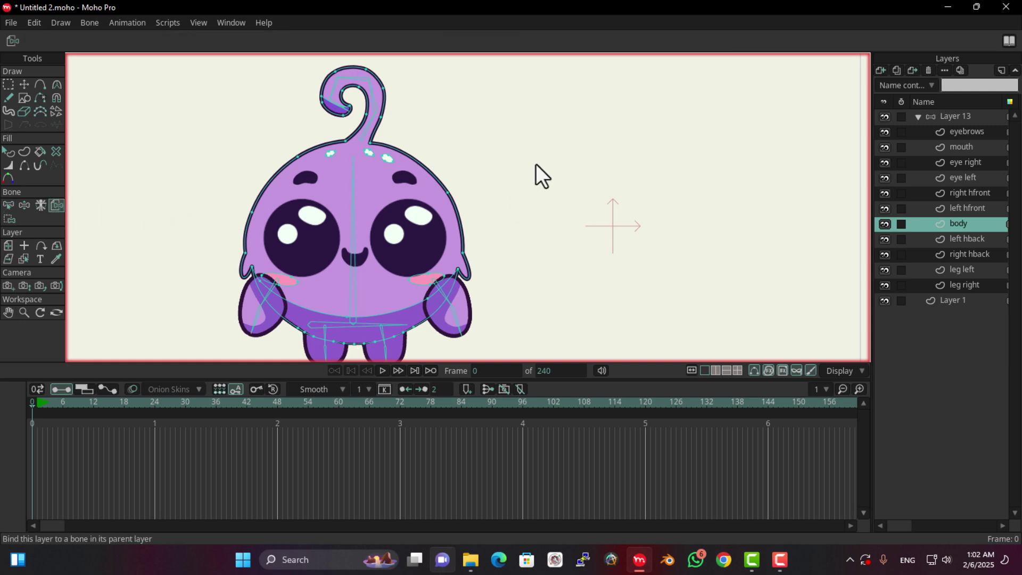
pyautogui.scroll(2, 331, 217)
# - On the body layer, bind the head, cheek, highlight and lower body points, without those of the head curl, to the vertical central bone
pyautogui.click(8, 205)
pyautogui.scroll(-3, 318, 205)
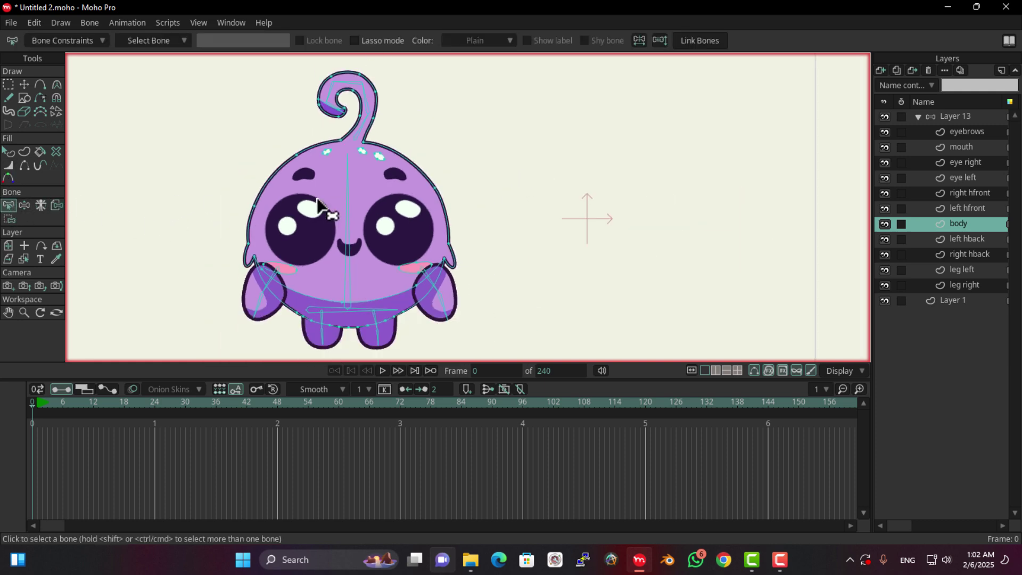
pyautogui.scroll(3, 340, 282)
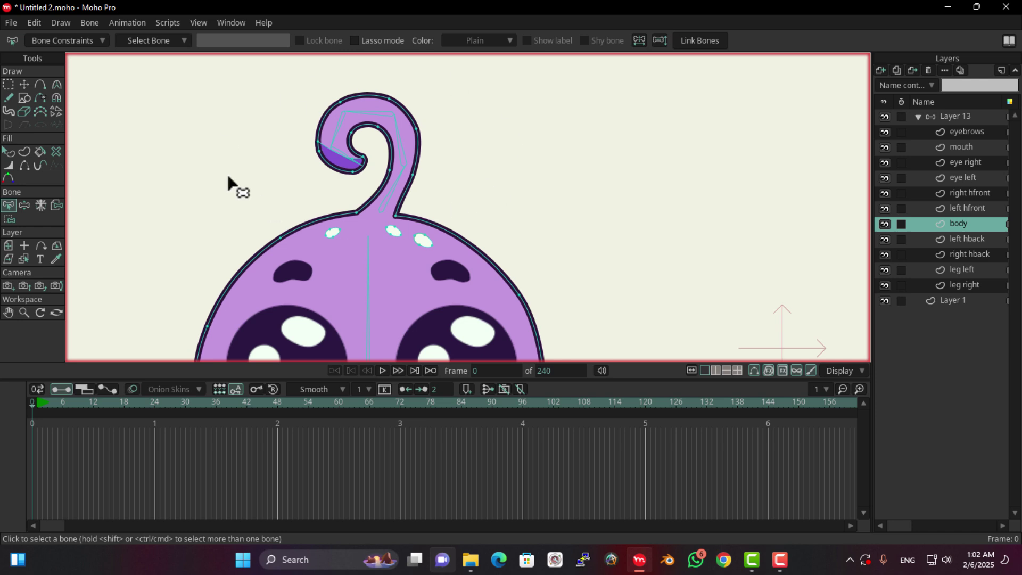
pyautogui.scroll(-2, 401, 225)
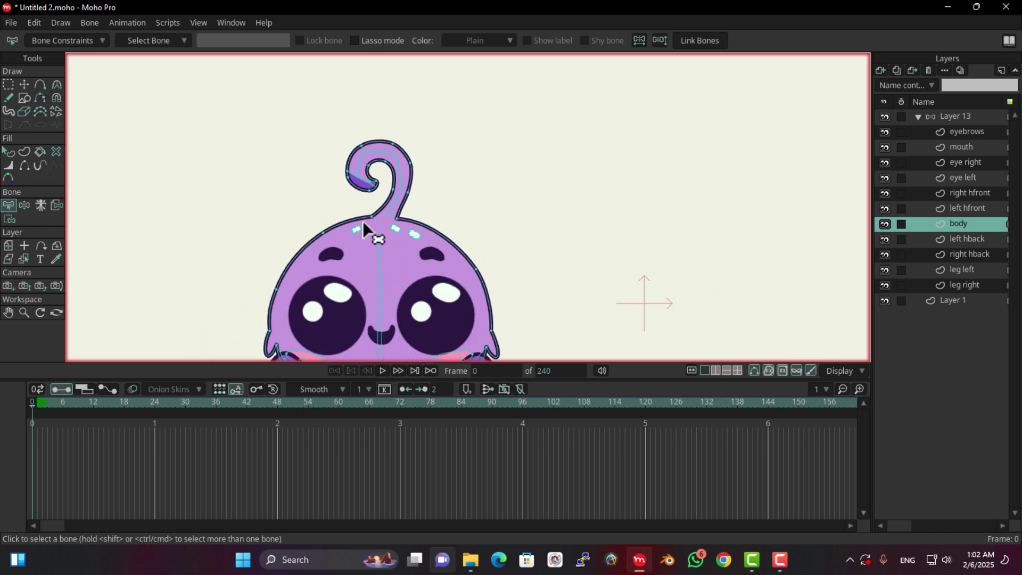
pyautogui.scroll(-1, 409, 249)
pyautogui.scroll(-5, 409, 250)
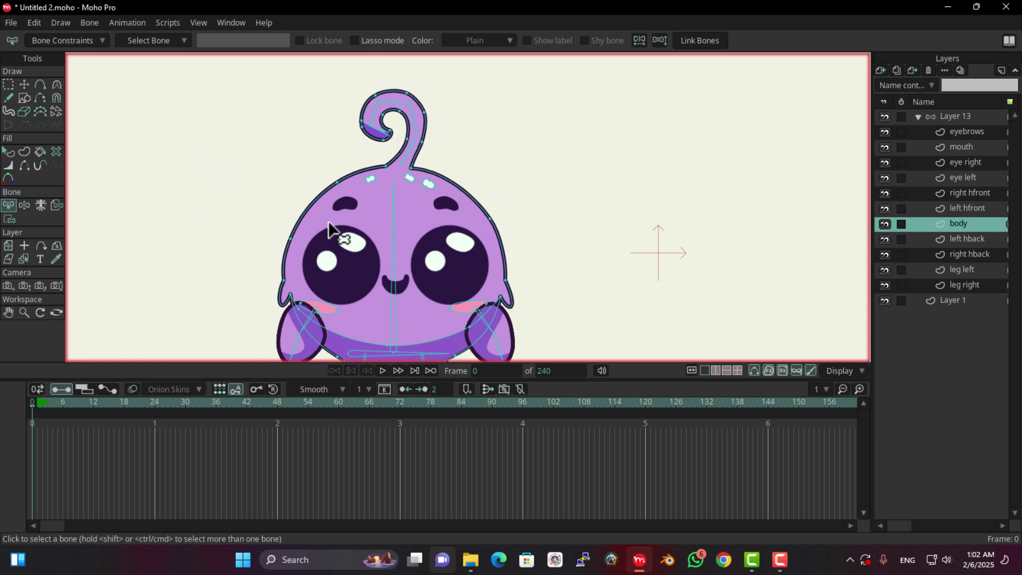
pyautogui.scroll(-2, 377, 217)
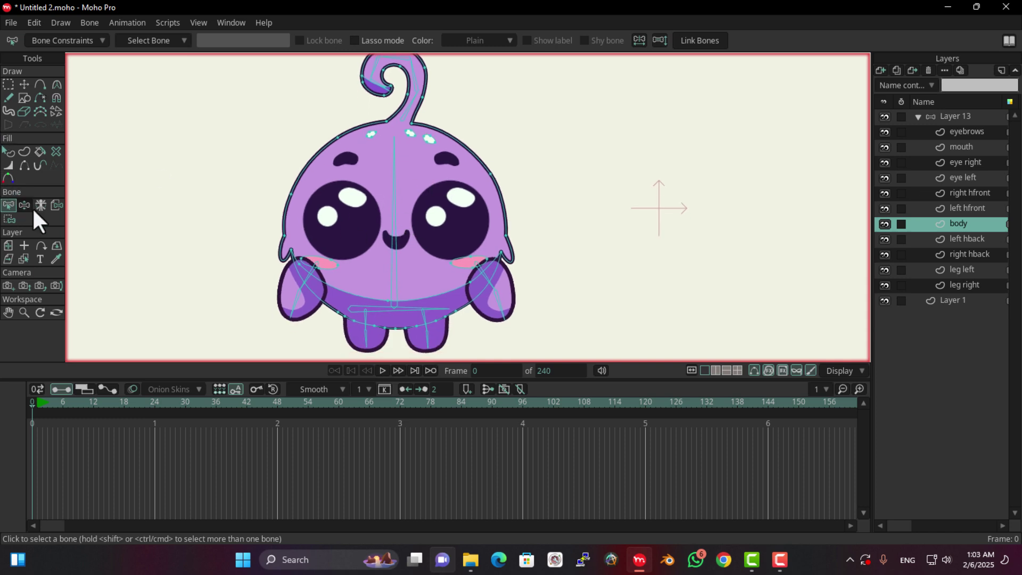
pyautogui.click(392, 207)
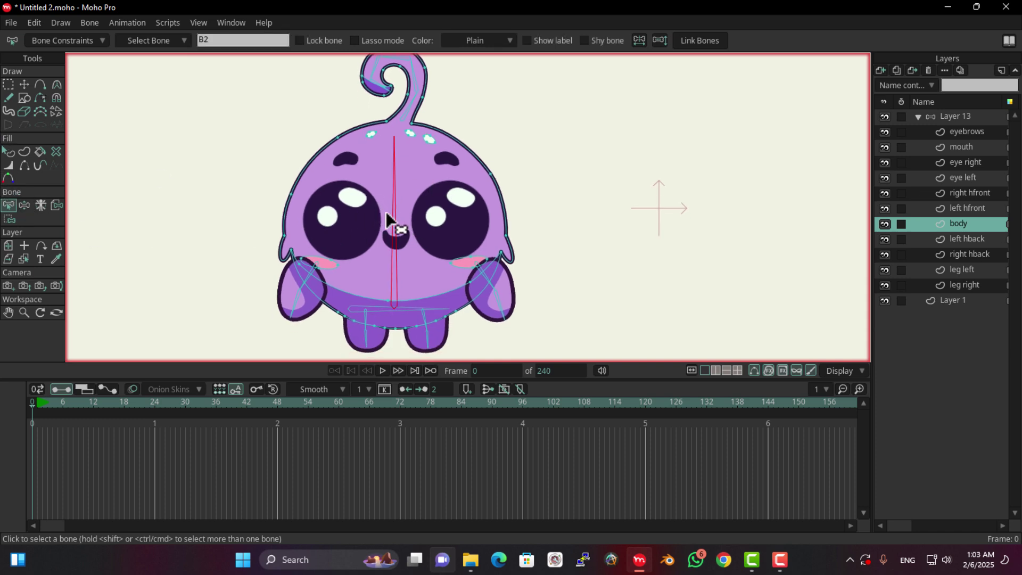
pyautogui.click(10, 219)
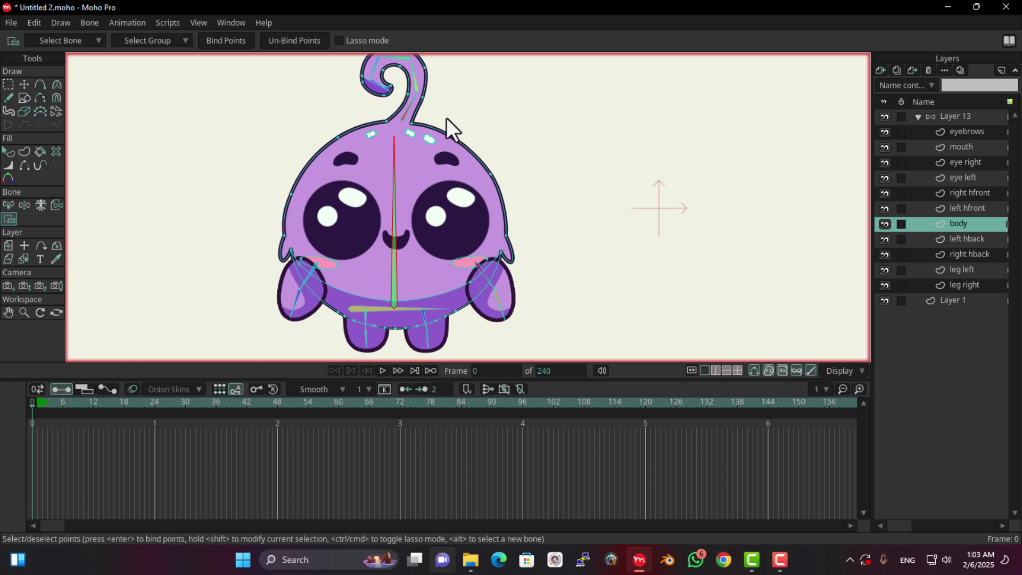
pyautogui.moveTo(440, 111); pyautogui.dragTo(130, 353)
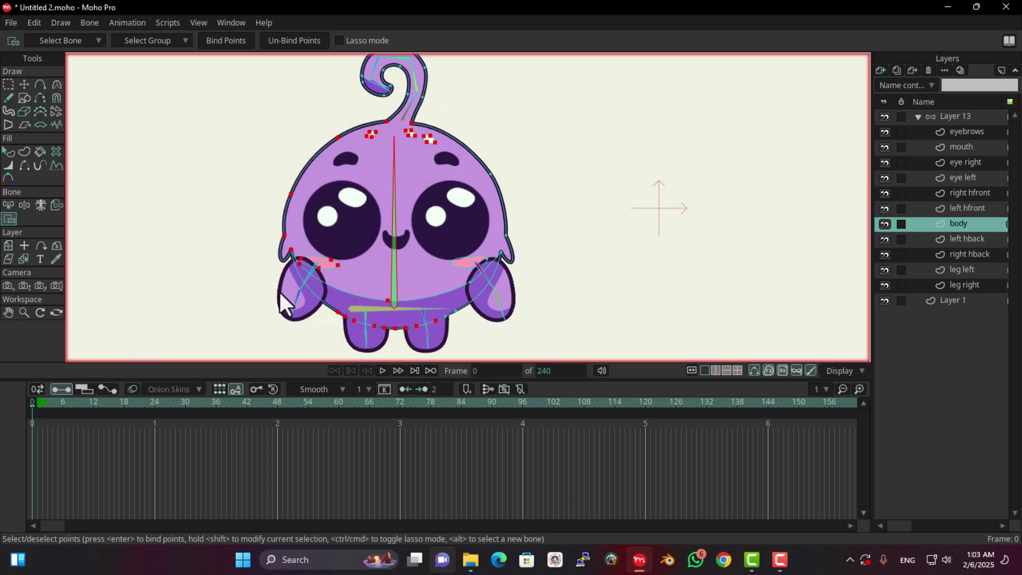
pyautogui.moveTo(591, 113); pyautogui.dragTo(308, 369)
pyautogui.click(223, 38)
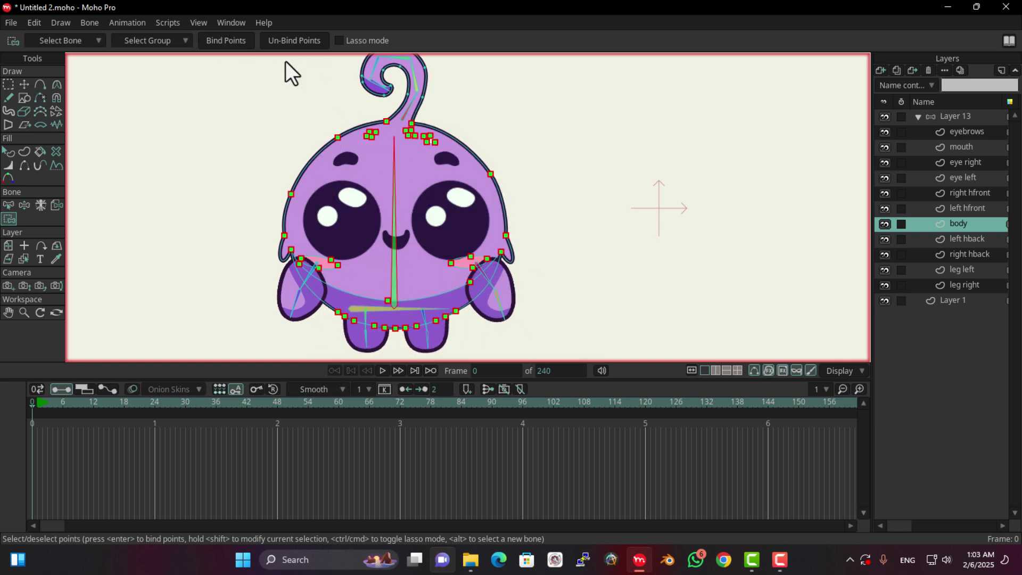
# - Add points on both sides of the head curl's base and on the outer and inner edges of its upper bend
pyautogui.scroll(3, 413, 208)
pyautogui.scroll(-2, 422, 240)
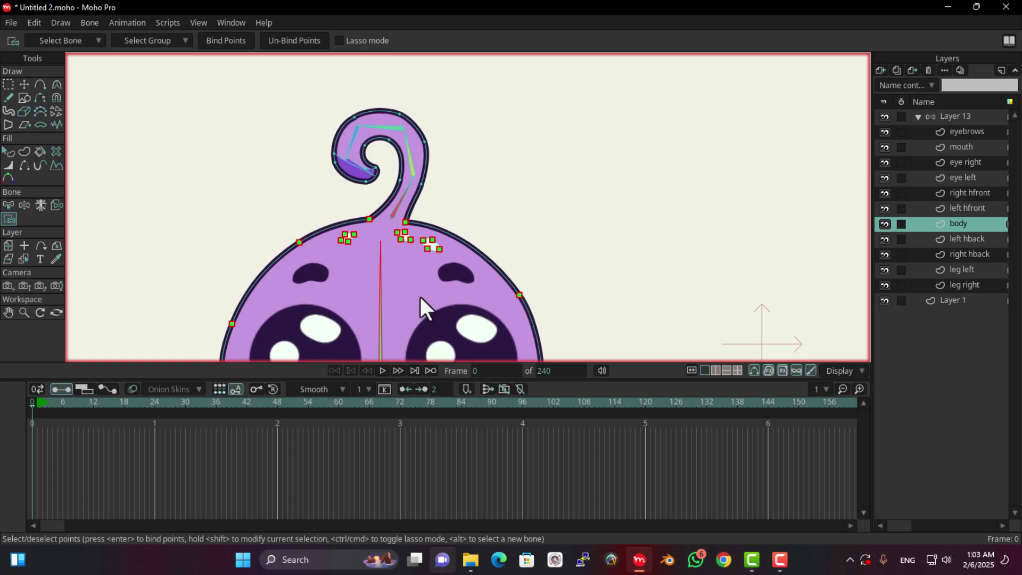
pyautogui.scroll(2, 404, 276)
pyautogui.click(10, 206)
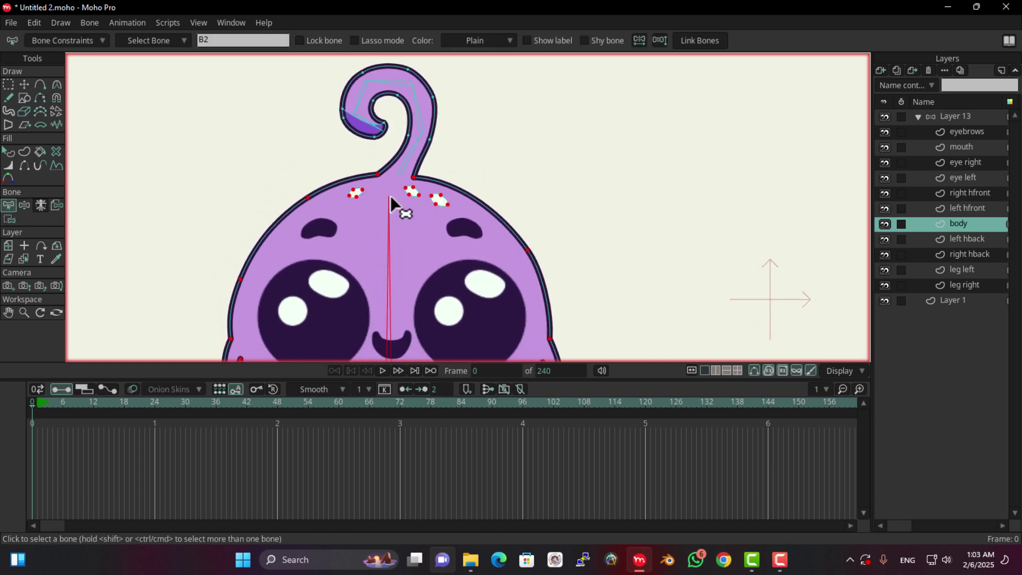
pyautogui.scroll(2, 409, 154)
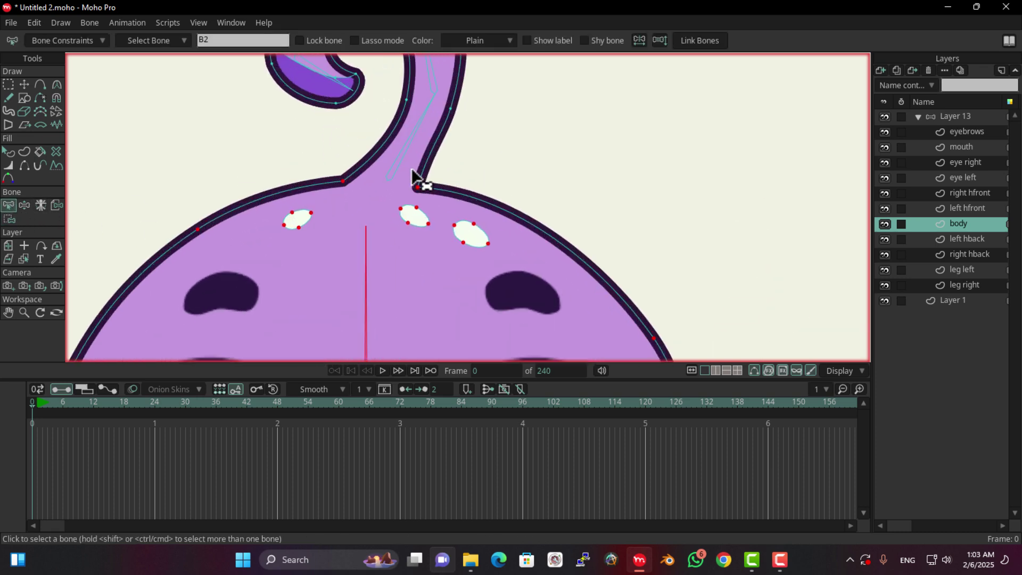
pyautogui.click(40, 84)
pyautogui.scroll(-2, 367, 168)
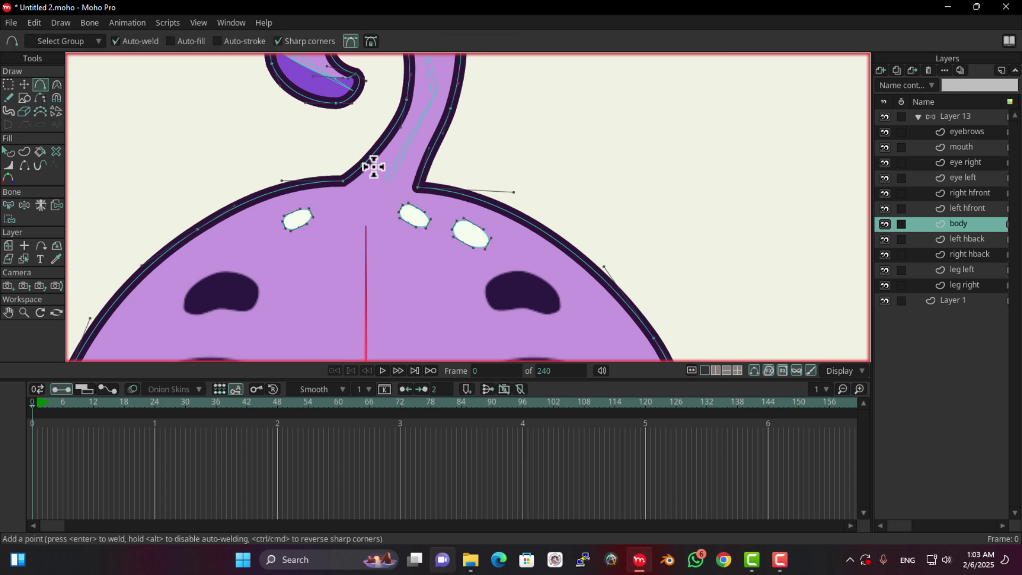
pyautogui.click(428, 173)
pyautogui.moveTo(437, 189); pyautogui.dragTo(405, 250)
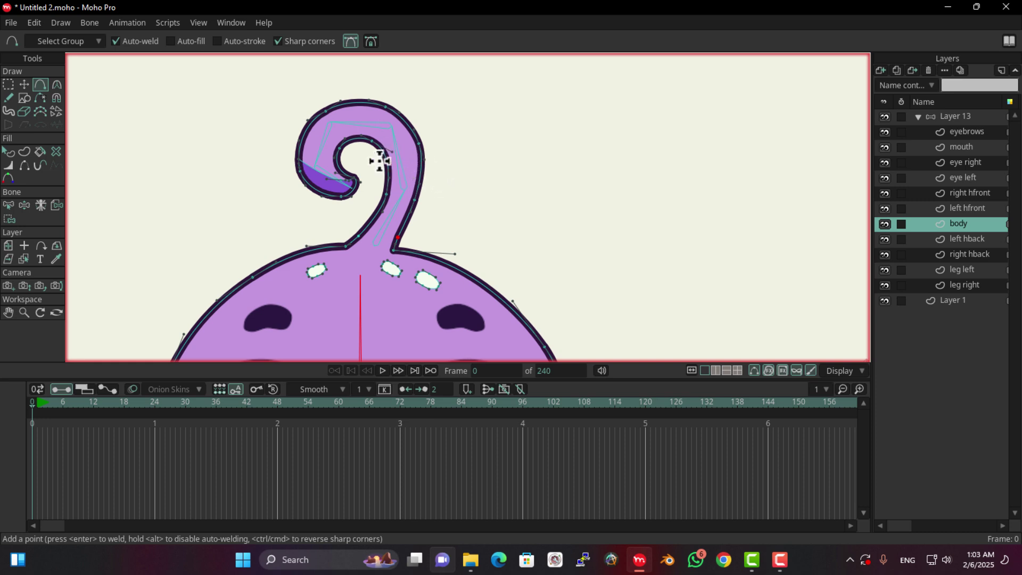
pyautogui.click(408, 124)
pyautogui.click(382, 151)
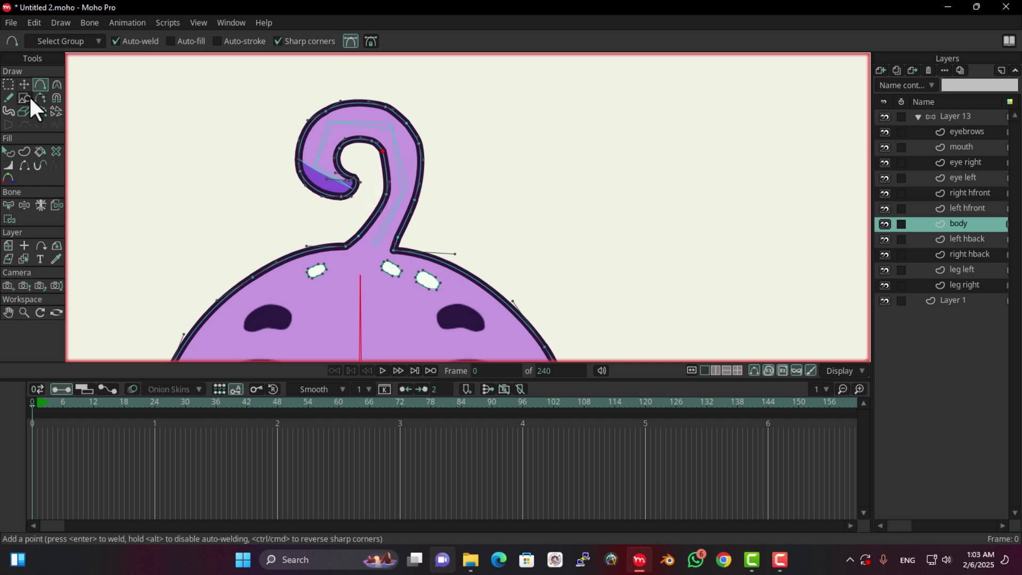
# - Smooth the curl's inner edge to a curvature of about 0.28 at the upper bend and about 0.36 on the left side
pyautogui.click(56, 86)
pyautogui.moveTo(406, 155); pyautogui.dragTo(355, 95)
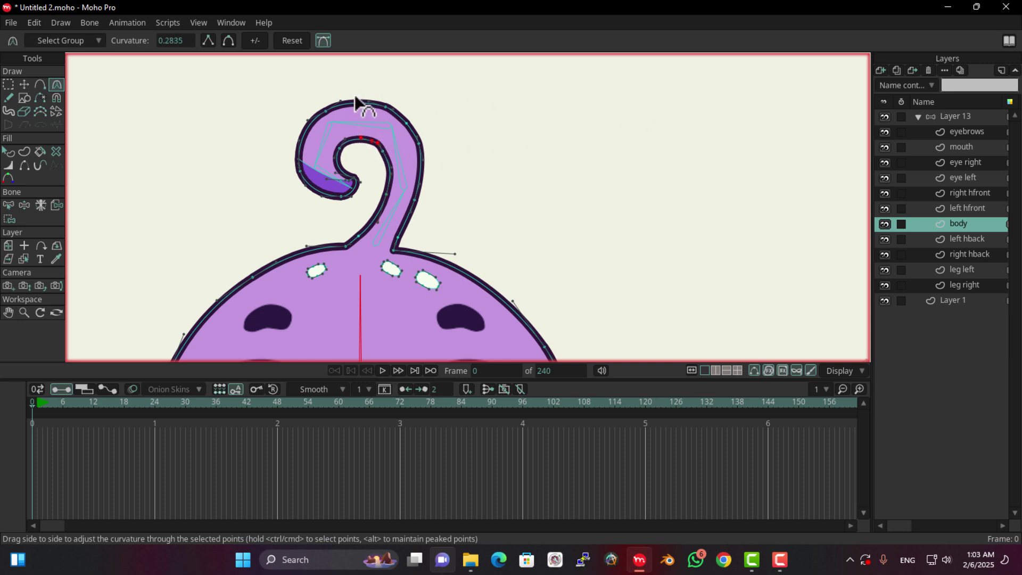
pyautogui.scroll(3, 383, 151)
pyautogui.moveTo(384, 151); pyautogui.dragTo(228, 117)
pyautogui.moveTo(293, 130); pyautogui.dragTo(342, 142)
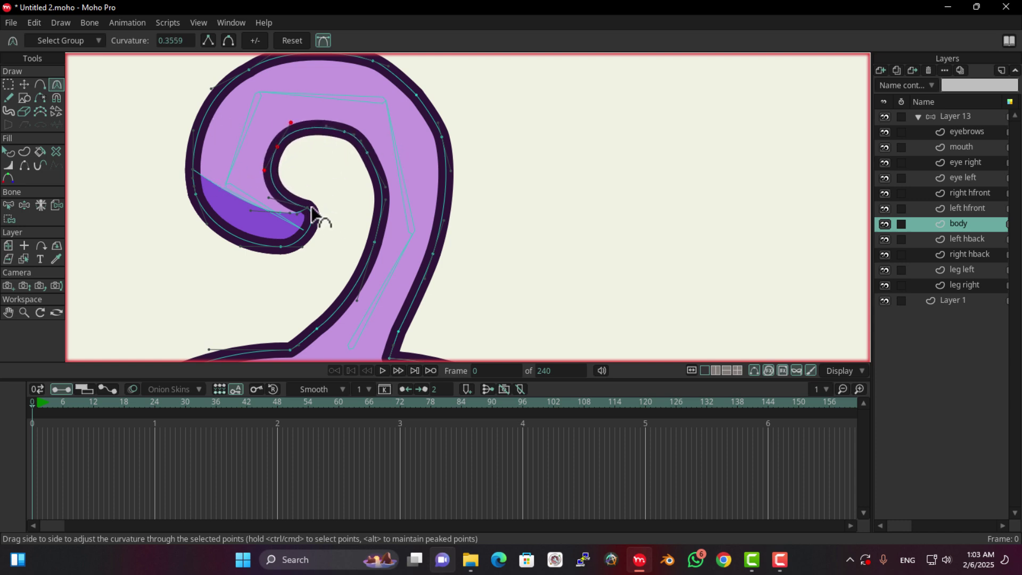
# - Adjust the curvature of the curl's tip and outer edge points, giving the tip's lowest point about 0.27
pyautogui.moveTo(310, 207); pyautogui.dragTo(270, 185)
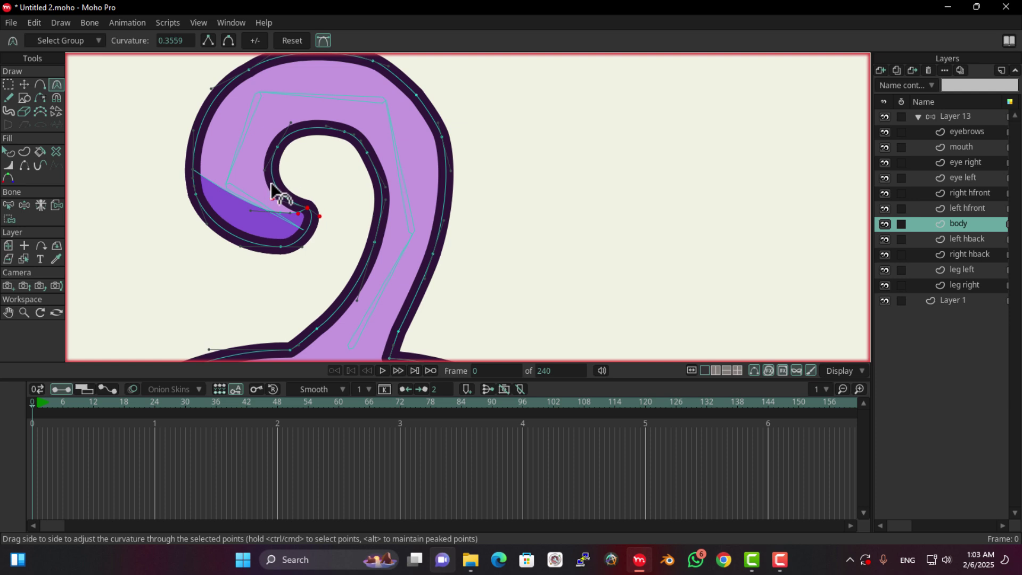
pyautogui.moveTo(283, 245); pyautogui.dragTo(365, 248)
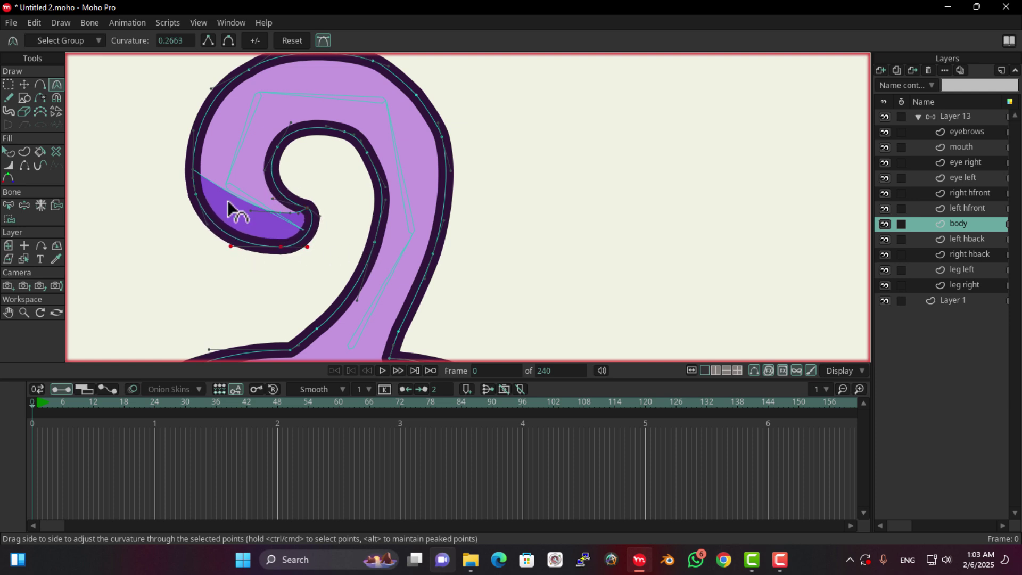
pyautogui.moveTo(195, 194)
pyautogui.mouseDown()
pyautogui.moveTo(472, 223)
pyautogui.moveTo(193, 199)
pyautogui.mouseUp()
pyautogui.moveTo(366, 59); pyautogui.dragTo(463, 169)
pyautogui.click(233, 189)
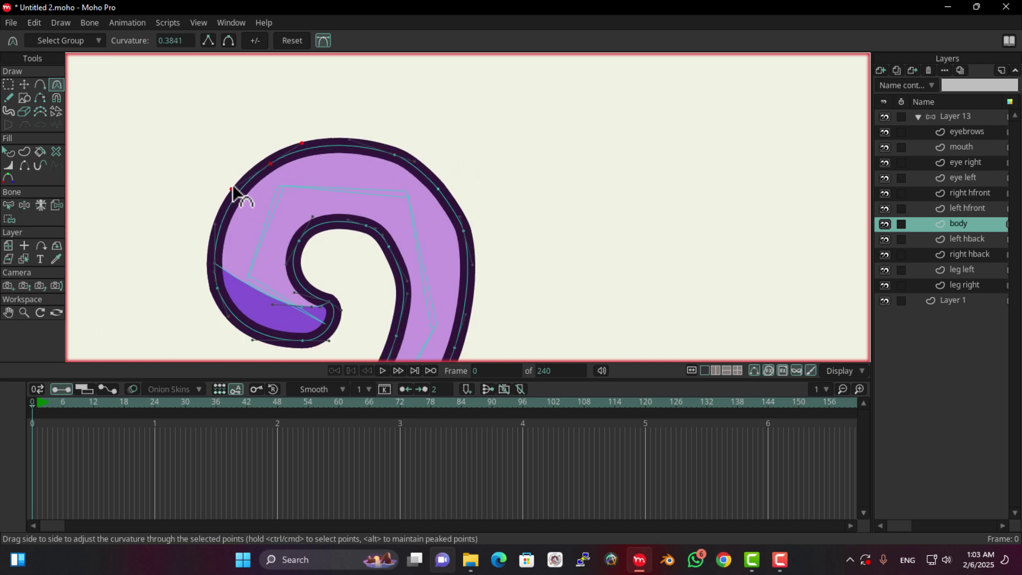
pyautogui.moveTo(233, 189); pyautogui.dragTo(230, 191)
# - Adjust the curvature of the curl's inner top point and move it left to about X -0.9515, Y 0.5144
pyautogui.click(365, 226)
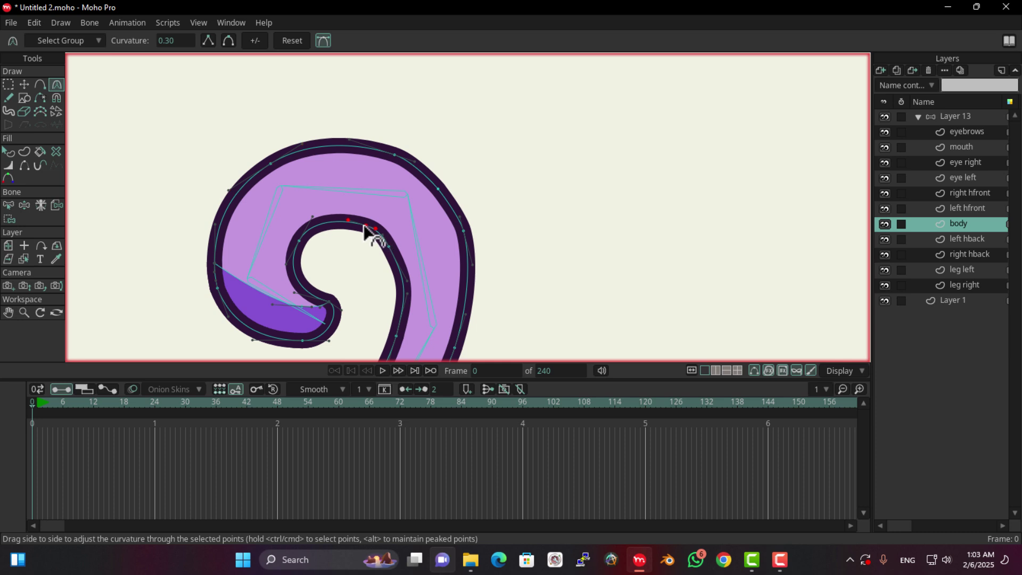
pyautogui.click(24, 84)
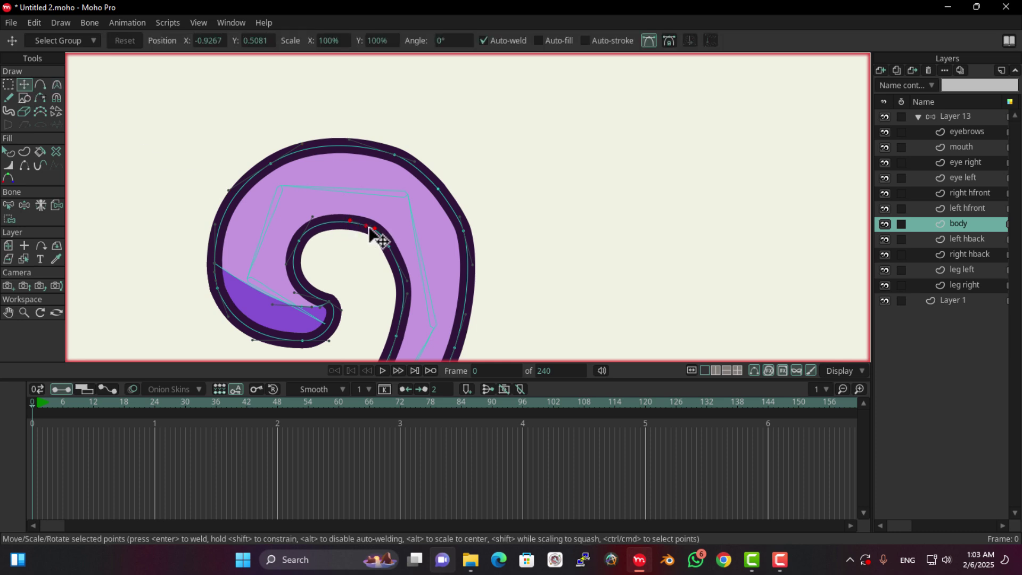
pyautogui.moveTo(371, 234); pyautogui.dragTo(340, 222)
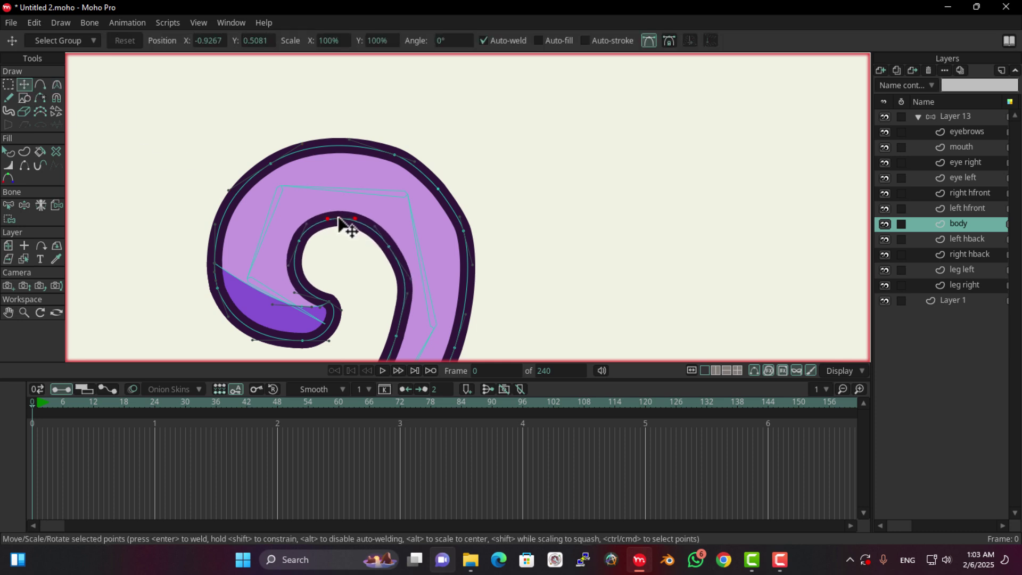
# - Soften the right point at the curl's base and move it to X -0.8745, Y 0.3317, then nudge the left base point to X -0.9504, Y 0.3296
pyautogui.moveTo(437, 245); pyautogui.dragTo(456, 31)
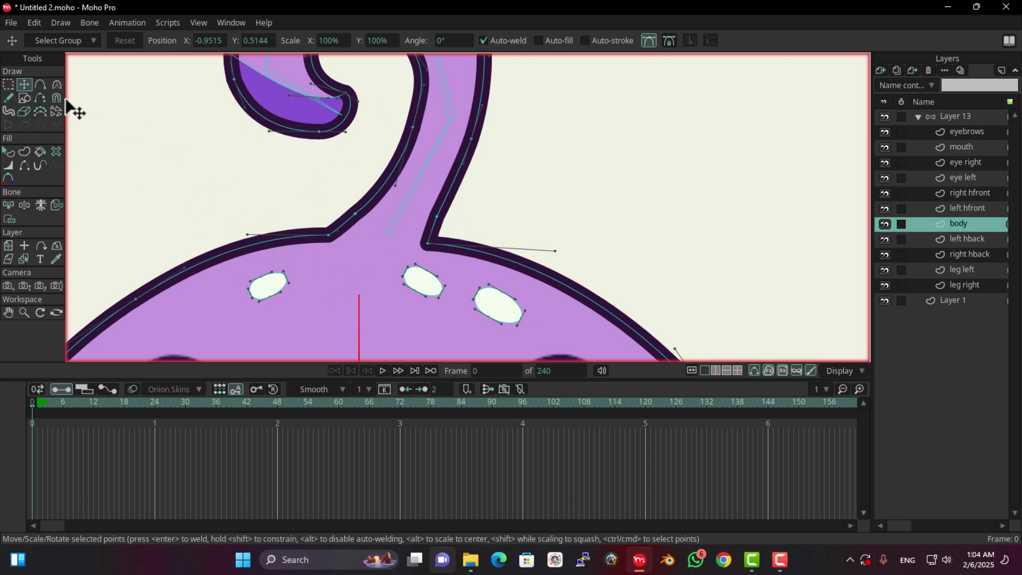
pyautogui.click(56, 84)
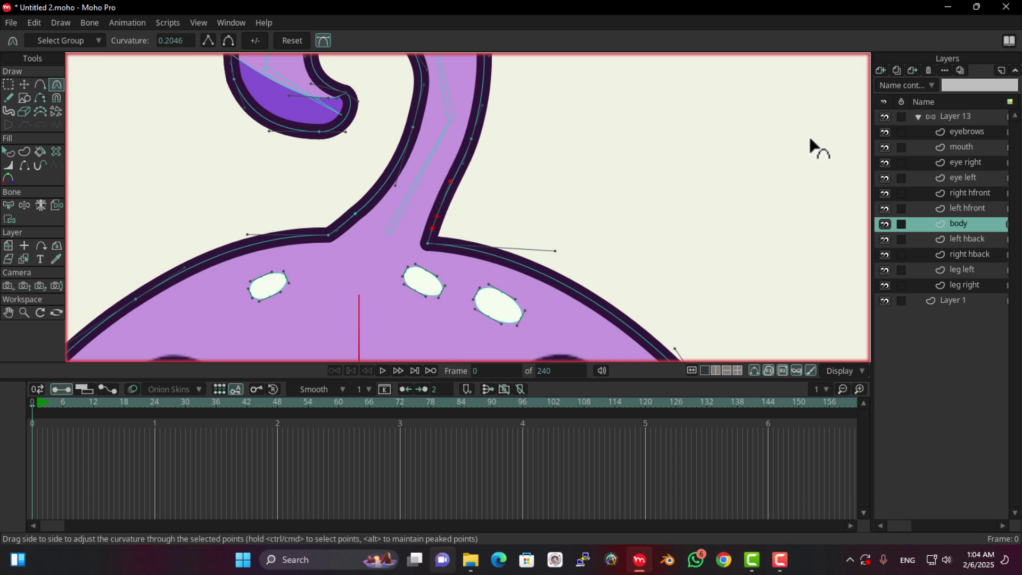
pyautogui.click(23, 84)
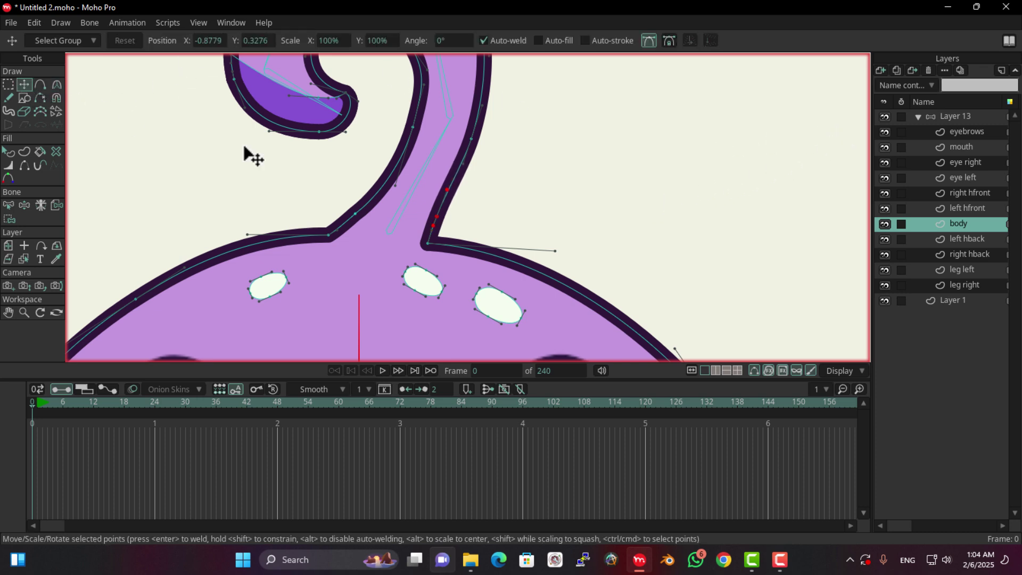
pyautogui.moveTo(441, 213); pyautogui.dragTo(444, 209)
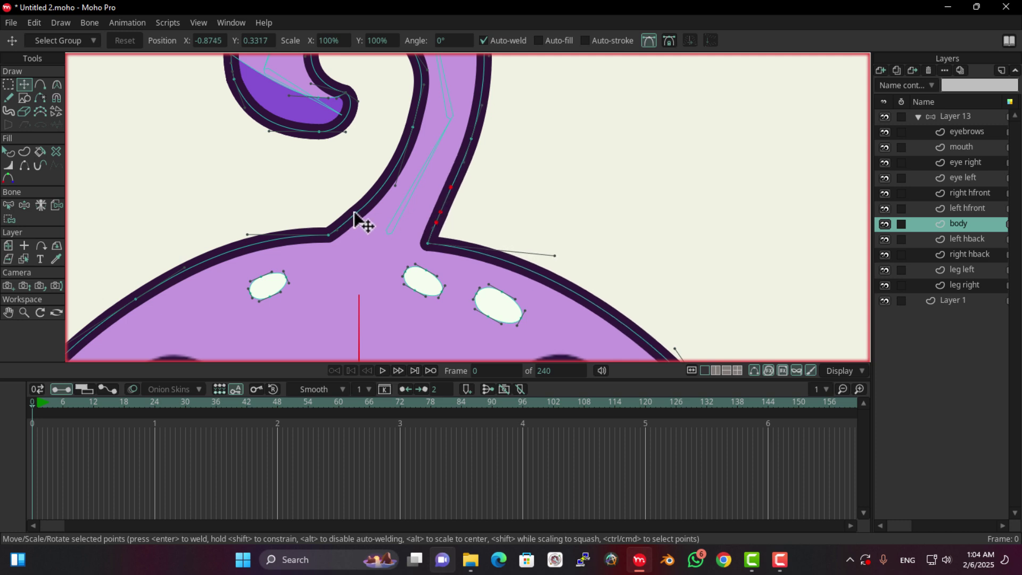
pyautogui.moveTo(354, 211); pyautogui.dragTo(355, 213)
pyautogui.moveTo(496, 134); pyautogui.dragTo(442, 238)
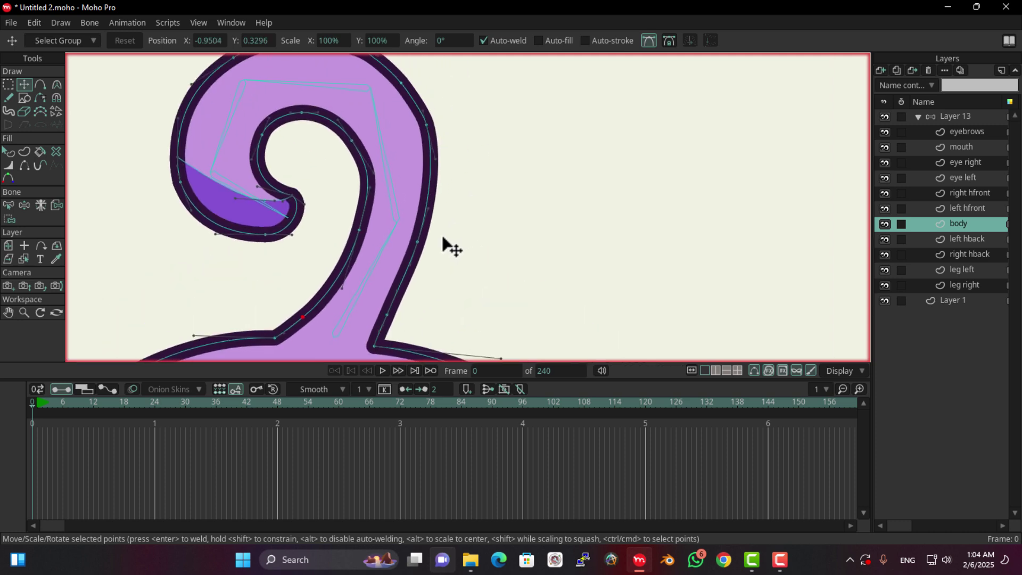
# - Move the curl's right outer point to X -0.8431, Y 0.5040 and its upper outer point to about X -0.9098, Y 0.5749
pyautogui.scroll(-2, 432, 250)
pyautogui.moveTo(434, 151); pyautogui.dragTo(431, 151)
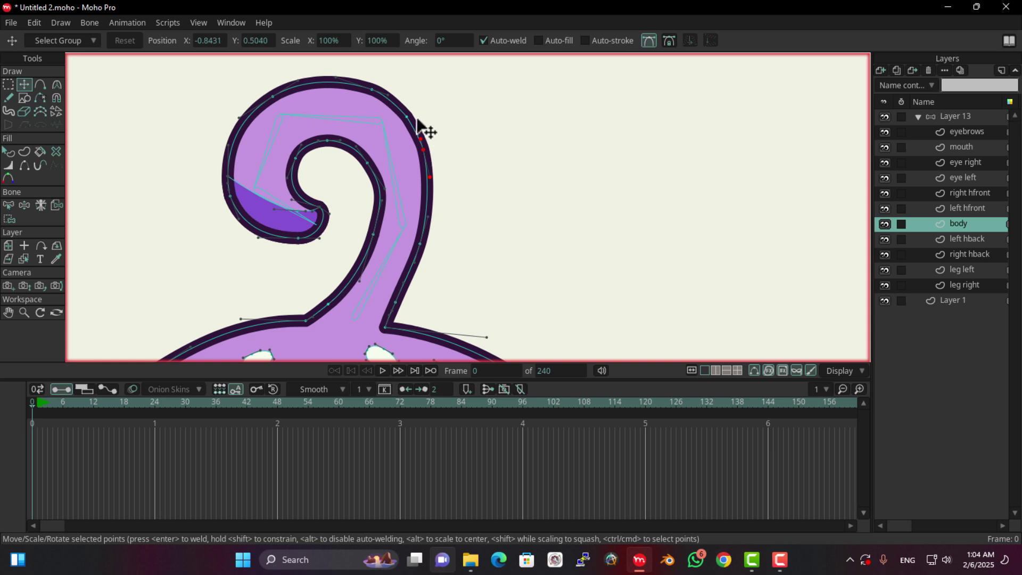
pyautogui.moveTo(410, 117); pyautogui.dragTo(366, 91)
pyautogui.scroll(-2, 417, 132)
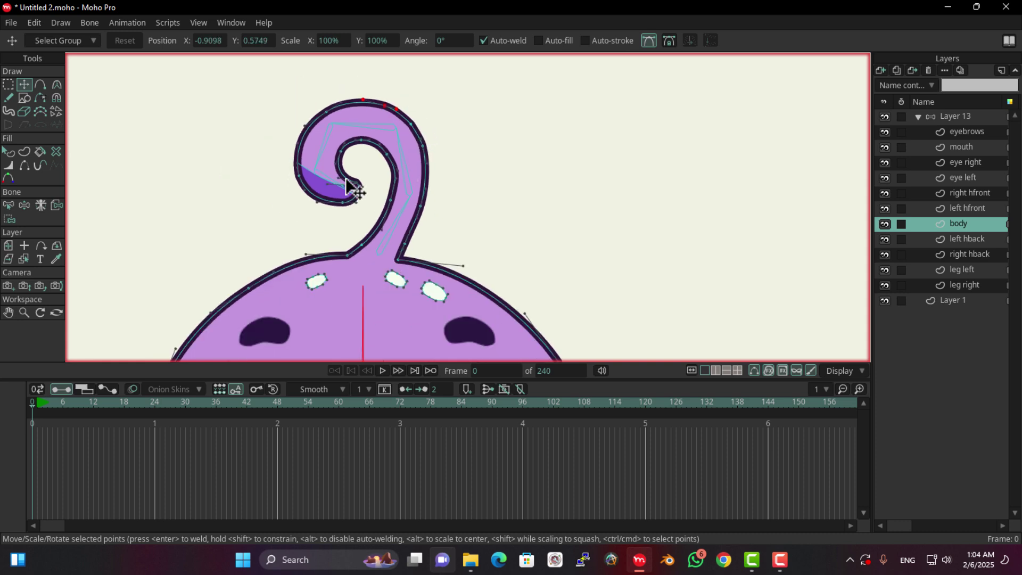
# - Bind the four edge points along the curl's lower stem to the curl's lowest bone
pyautogui.click(7, 84)
pyautogui.click(8, 205)
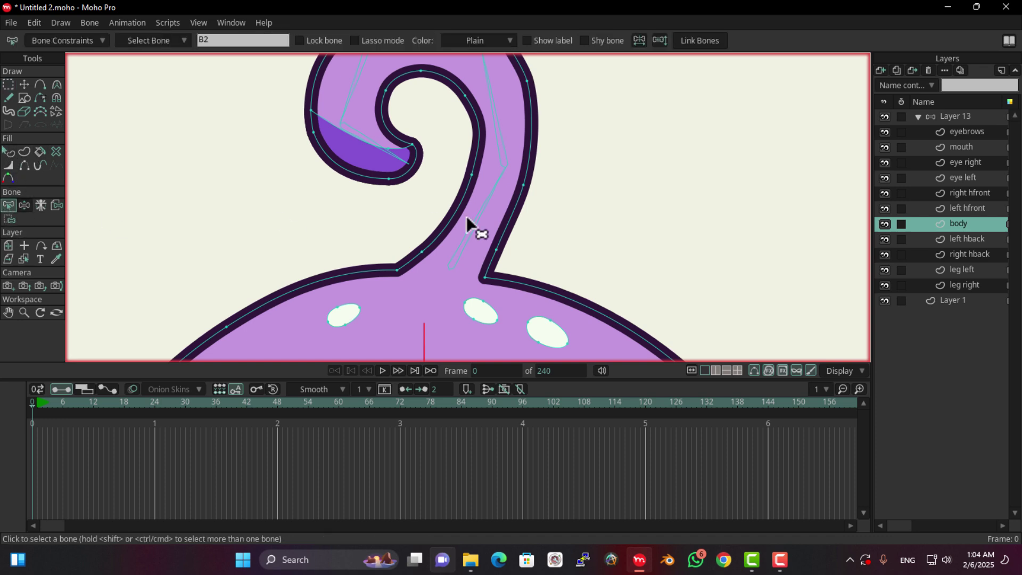
pyautogui.click(471, 231)
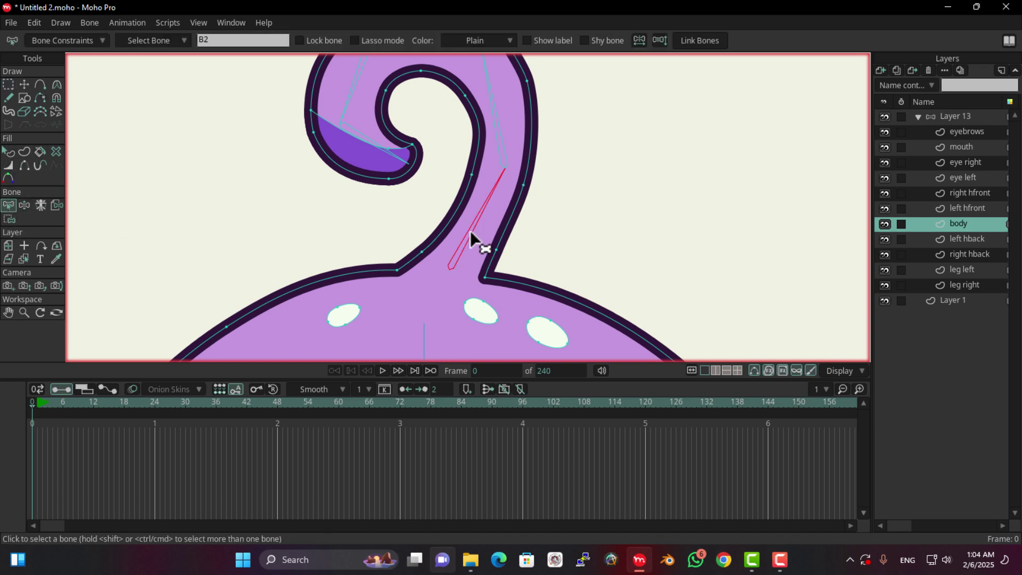
pyautogui.click(9, 219)
pyautogui.scroll(4, 403, 238)
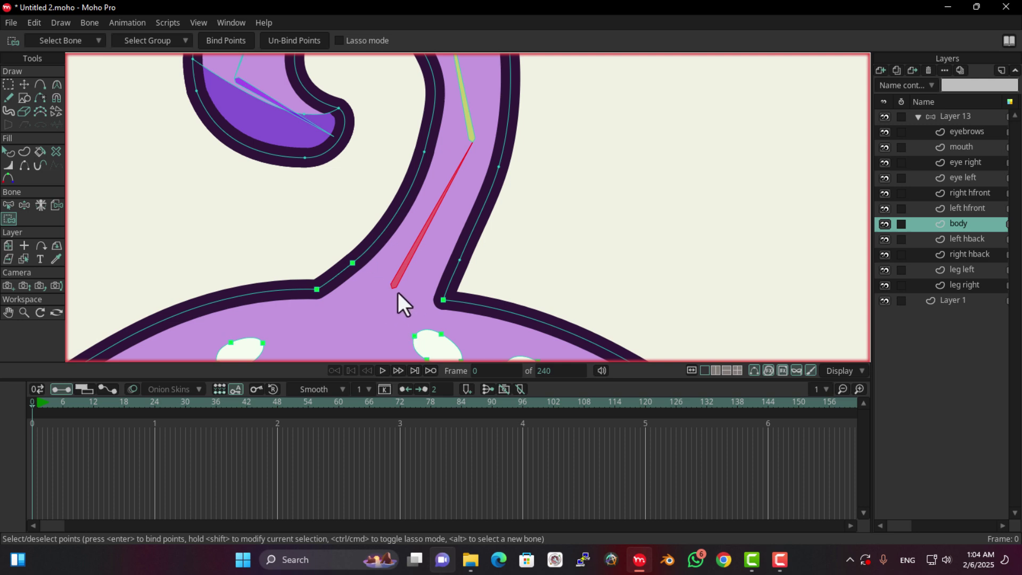
pyautogui.click(460, 260)
pyautogui.keyDown('shift'); pyautogui.click(499, 166); pyautogui.keyUp('shift')
pyautogui.scroll(-2, 506, 168)
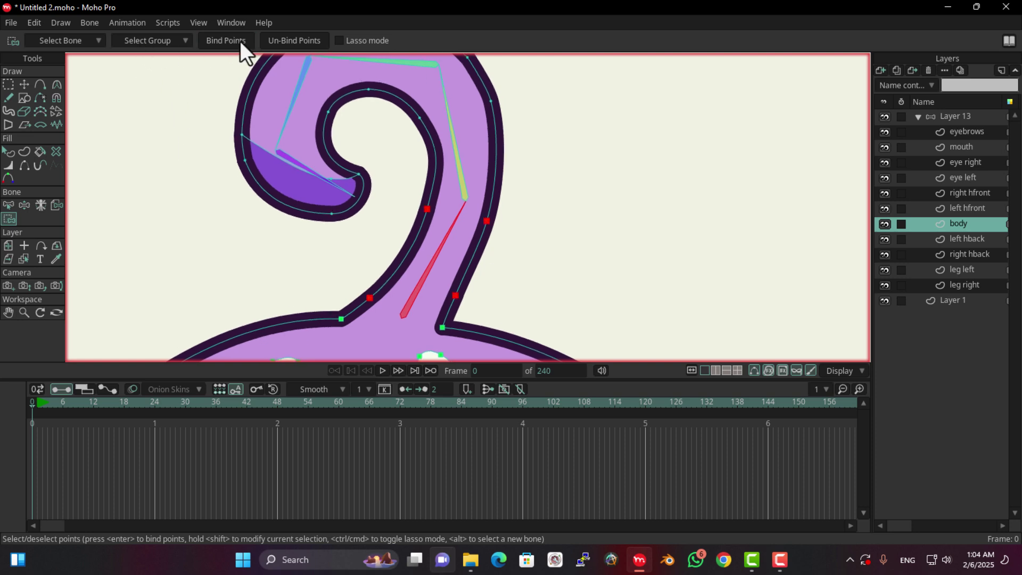
pyautogui.scroll(1, 531, 160)
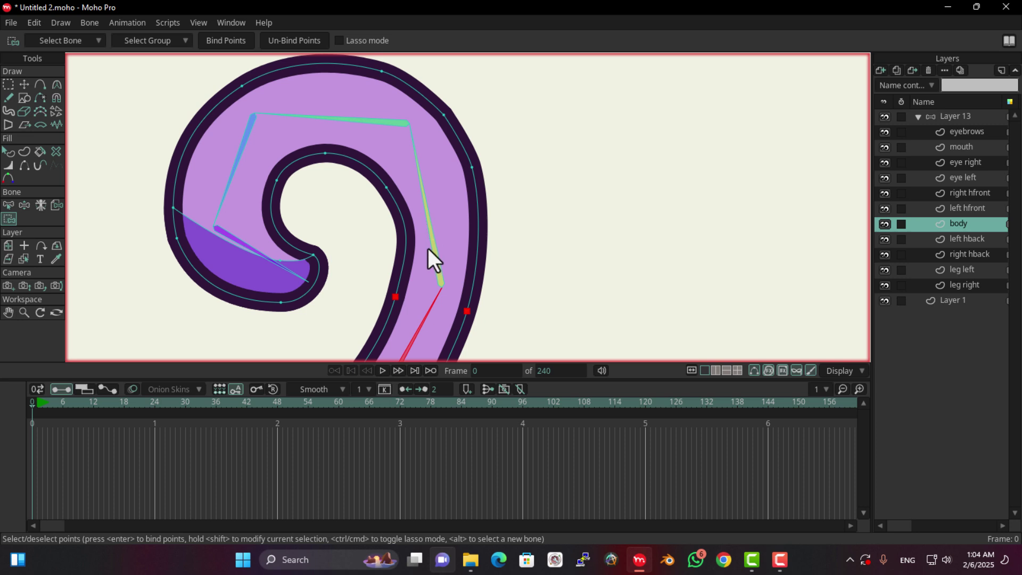
# - Move the curl's right outer point to about X -0.8341, Y 0.4540 and round the sharp upper-right outer point
pyautogui.click(24, 85)
pyautogui.click(473, 170)
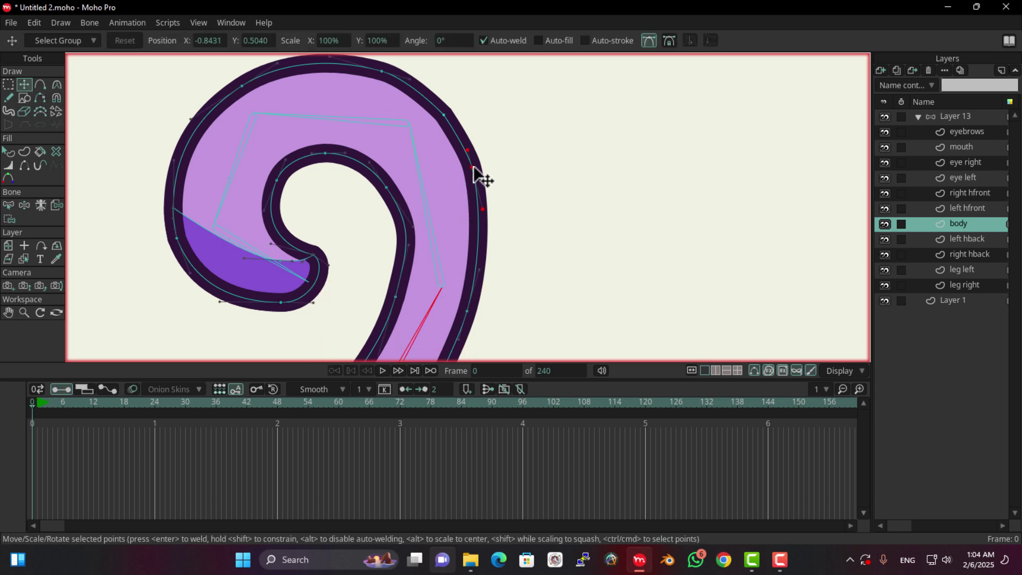
pyautogui.moveTo(474, 169); pyautogui.dragTo(485, 235)
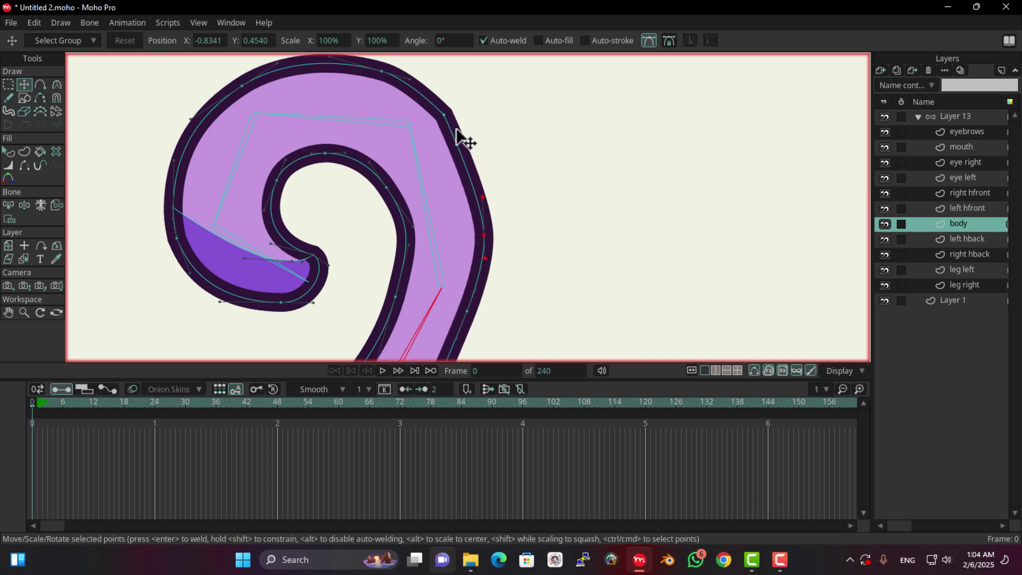
pyautogui.click(444, 115)
pyautogui.click(57, 84)
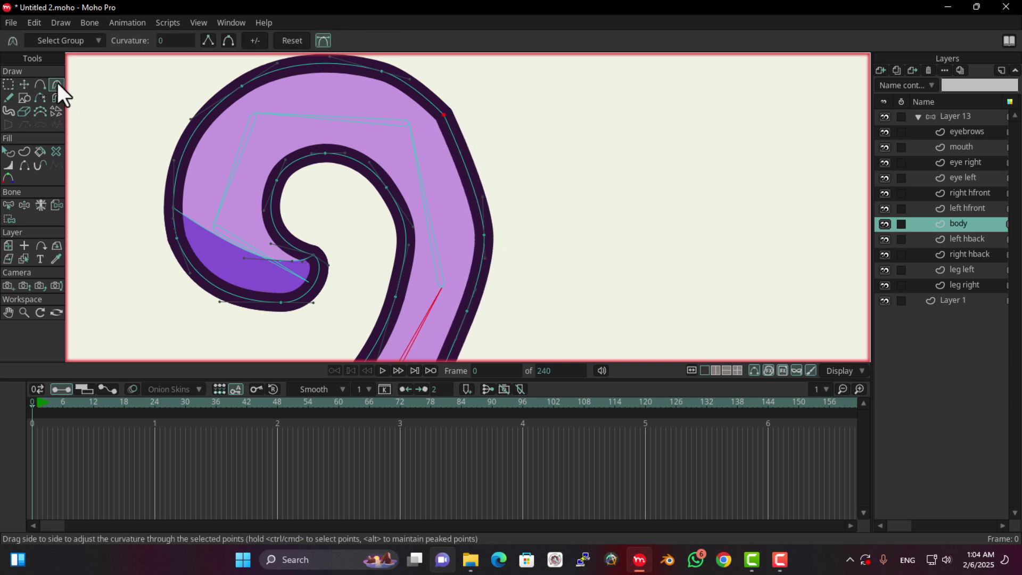
pyautogui.moveTo(433, 118); pyautogui.dragTo(800, 86)
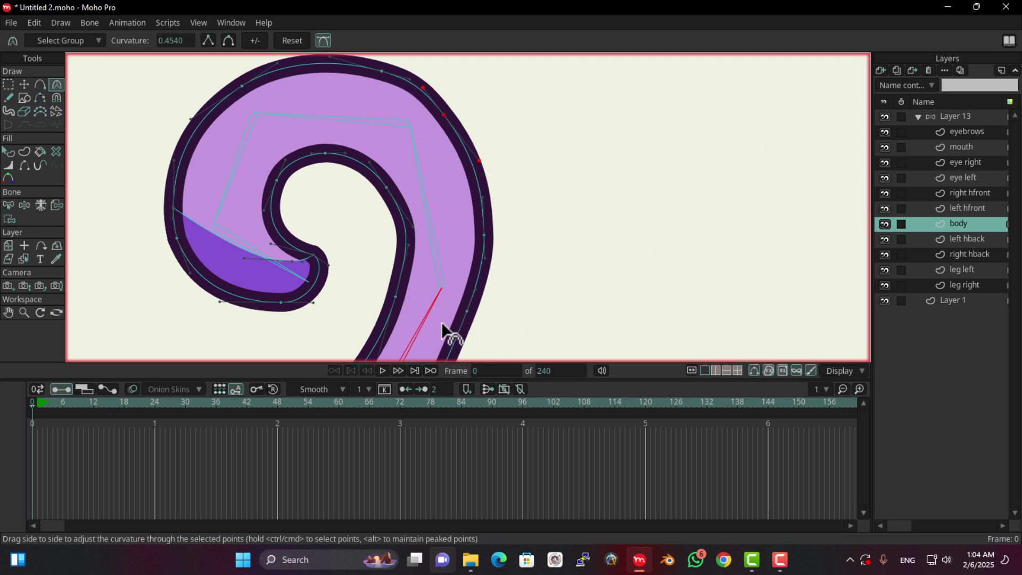
pyautogui.scroll(-3, 446, 313)
pyautogui.scroll(3, 457, 212)
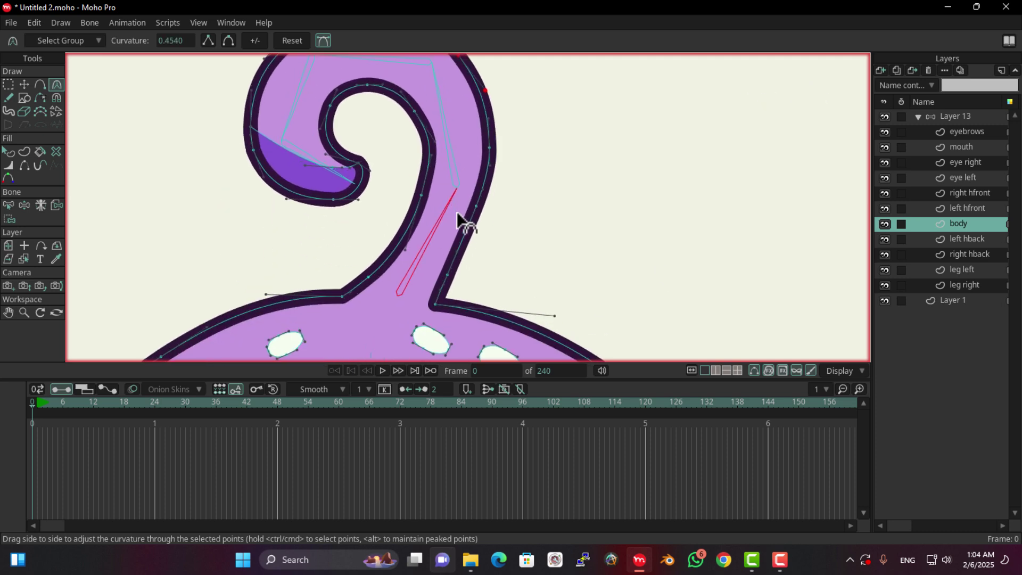
# - Check which edge points are bound to the curl's lowest bone
pyautogui.click(8, 205)
pyautogui.moveTo(493, 179); pyautogui.dragTo(458, 200)
pyautogui.click(419, 211)
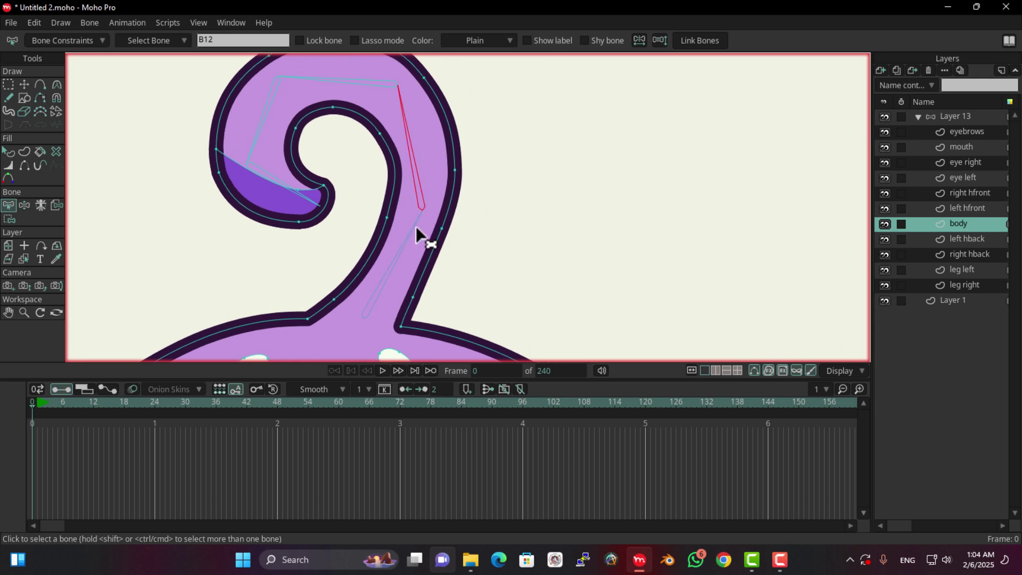
pyautogui.click(403, 242)
pyautogui.click(8, 219)
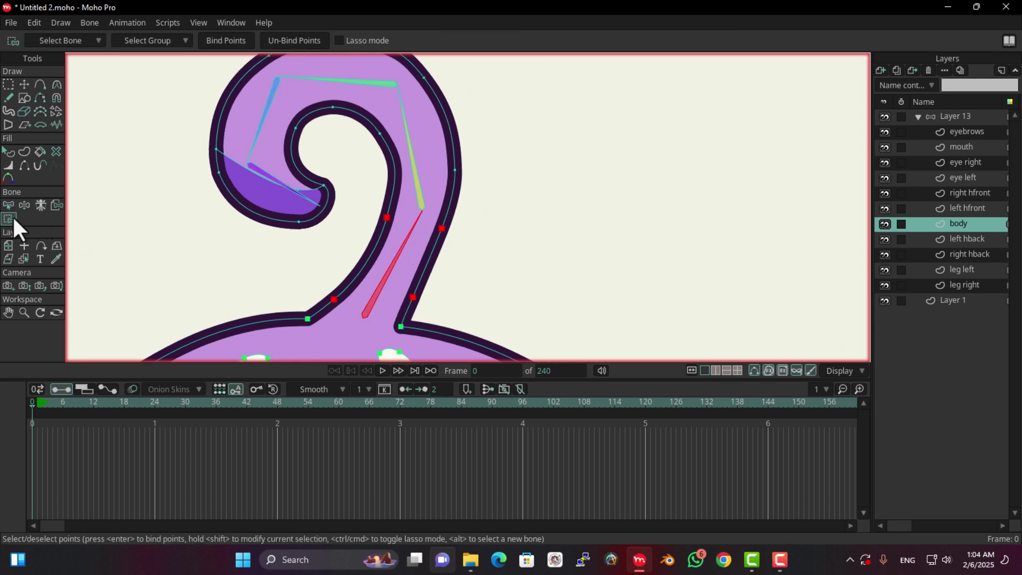
pyautogui.moveTo(452, 122); pyautogui.dragTo(446, 174)
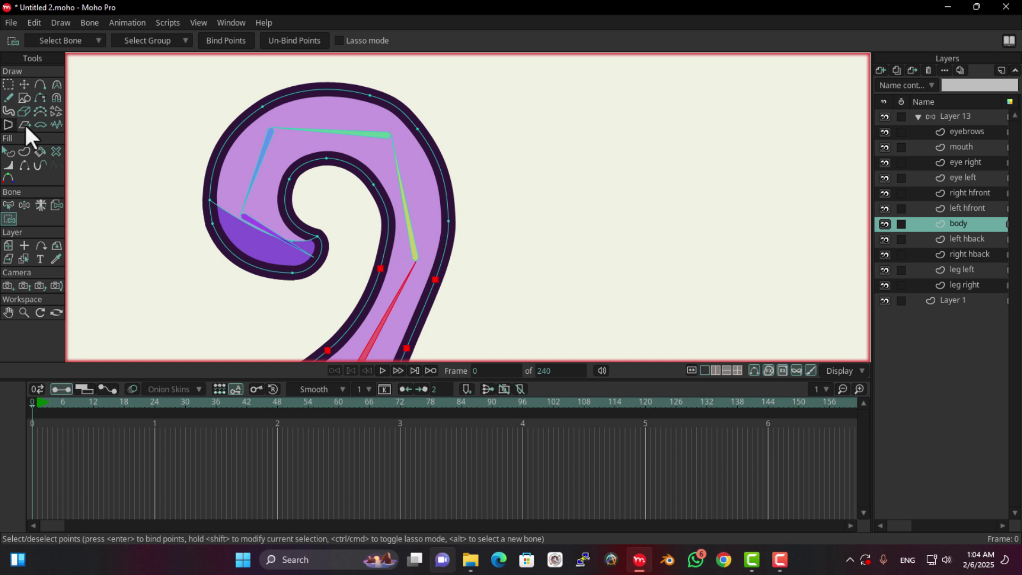
# - Add a point on the curl's inner right edge and bind it with the three surrounding inner and outer points to bone B12
pyautogui.click(37, 81)
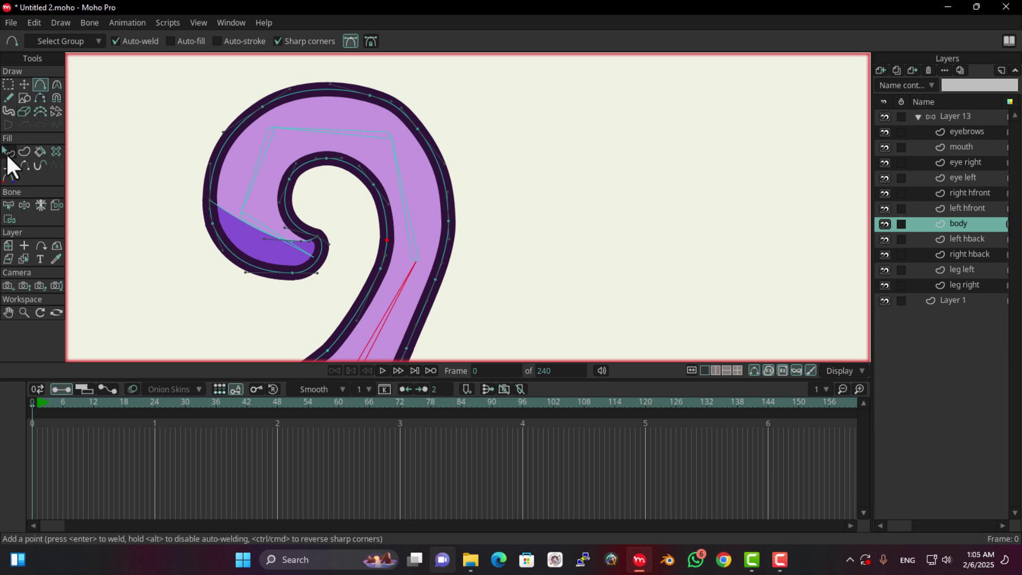
pyautogui.click(9, 205)
pyautogui.click(404, 193)
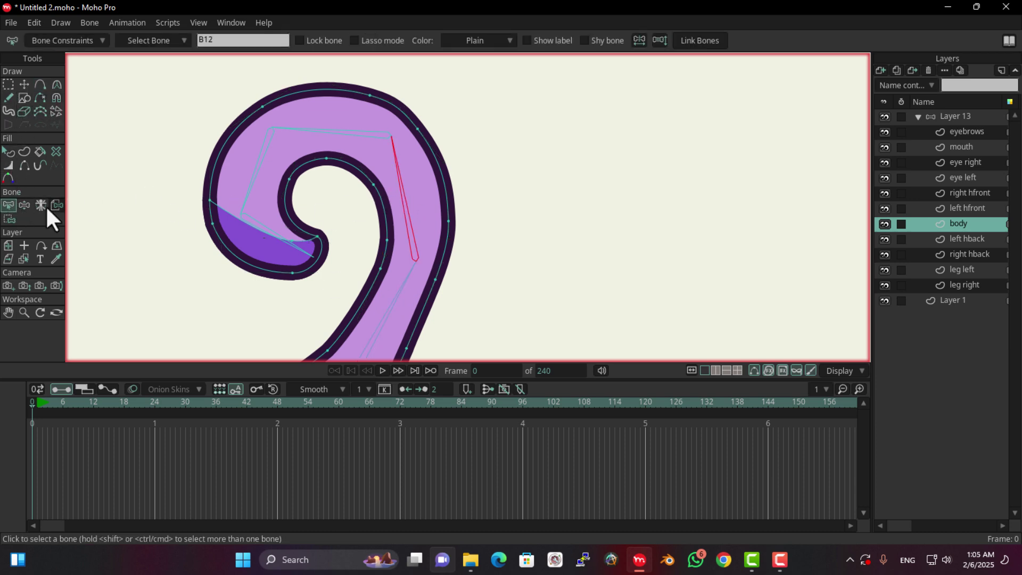
pyautogui.click(9, 218)
pyautogui.scroll(2, 423, 241)
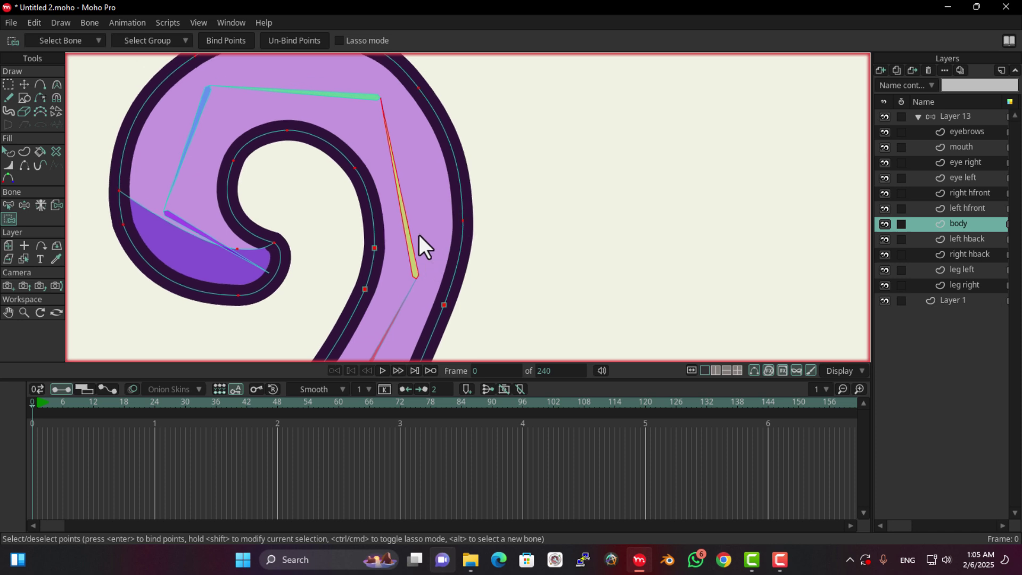
pyautogui.moveTo(410, 229); pyautogui.dragTo(343, 269)
pyautogui.moveTo(380, 149); pyautogui.dragTo(333, 183)
pyautogui.scroll(-2, 417, 236)
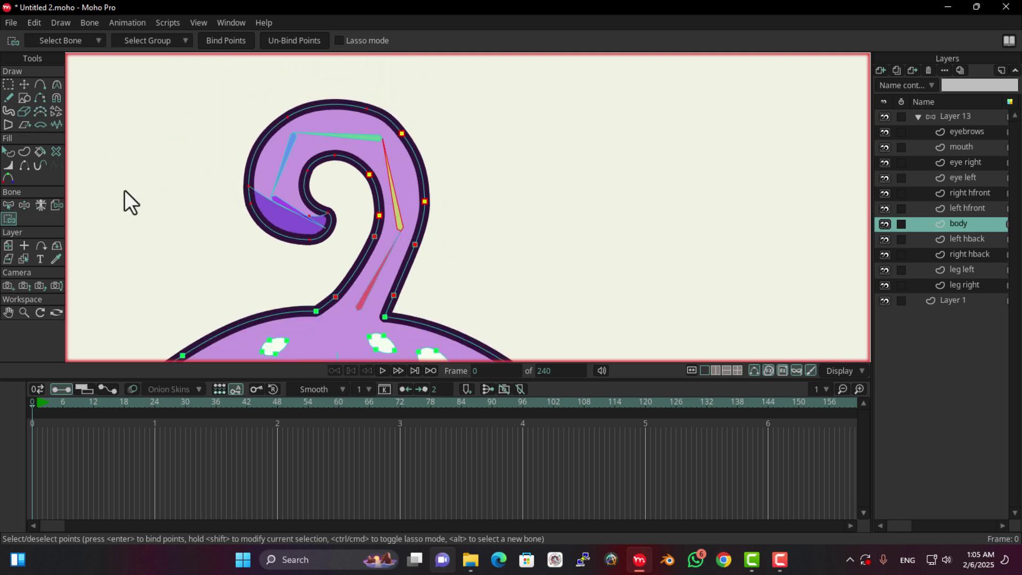
# - Select the curl's top bone B13 and inspect the bindings of the edge points around it
pyautogui.click(8, 205)
pyautogui.click(355, 135)
pyautogui.scroll(2, 354, 137)
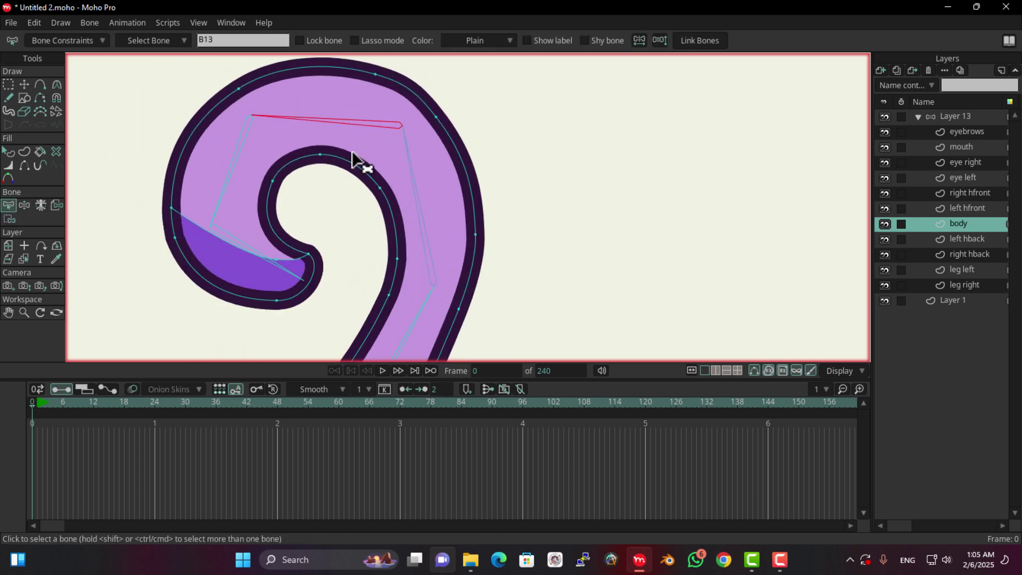
pyautogui.moveTo(372, 176); pyautogui.dragTo(410, 199)
pyautogui.click(6, 219)
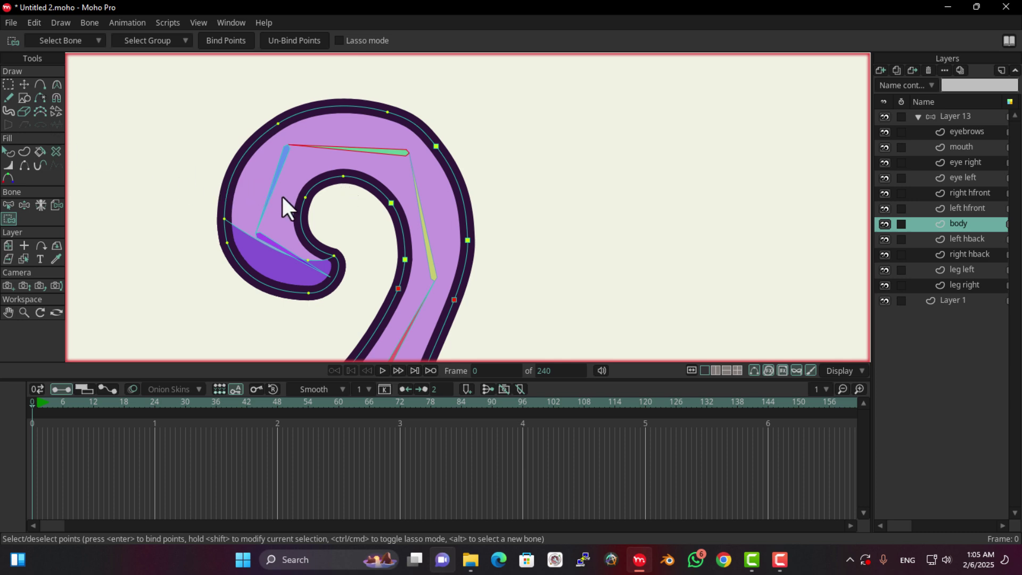
# - Move the curl's inner upper-left point to about X -0.9728, Y 0.5016 and the upper outer point to about X -1.0046, Y 0.5707
pyautogui.click(24, 84)
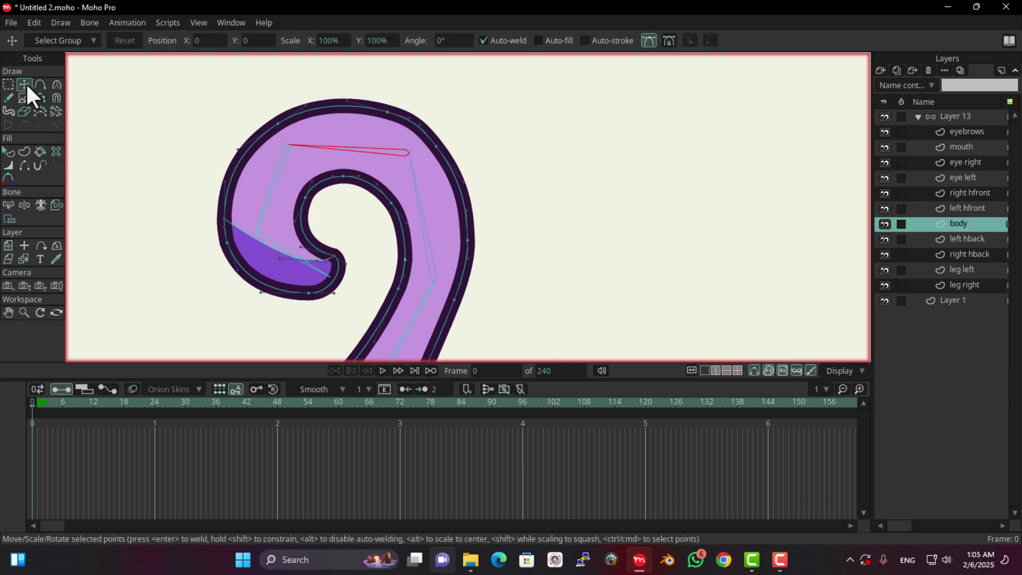
pyautogui.moveTo(362, 177)
pyautogui.mouseDown()
pyautogui.moveTo(388, 196)
pyautogui.moveTo(317, 208)
pyautogui.moveTo(319, 188)
pyautogui.moveTo(326, 196)
pyautogui.moveTo(307, 213)
pyautogui.mouseUp()
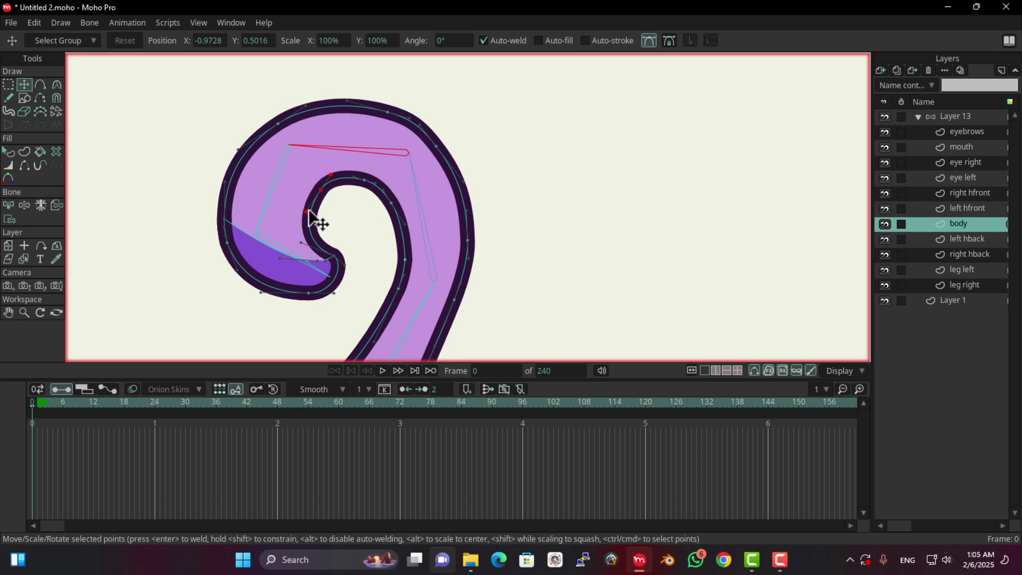
pyautogui.click(381, 110)
pyautogui.moveTo(381, 112); pyautogui.dragTo(286, 120)
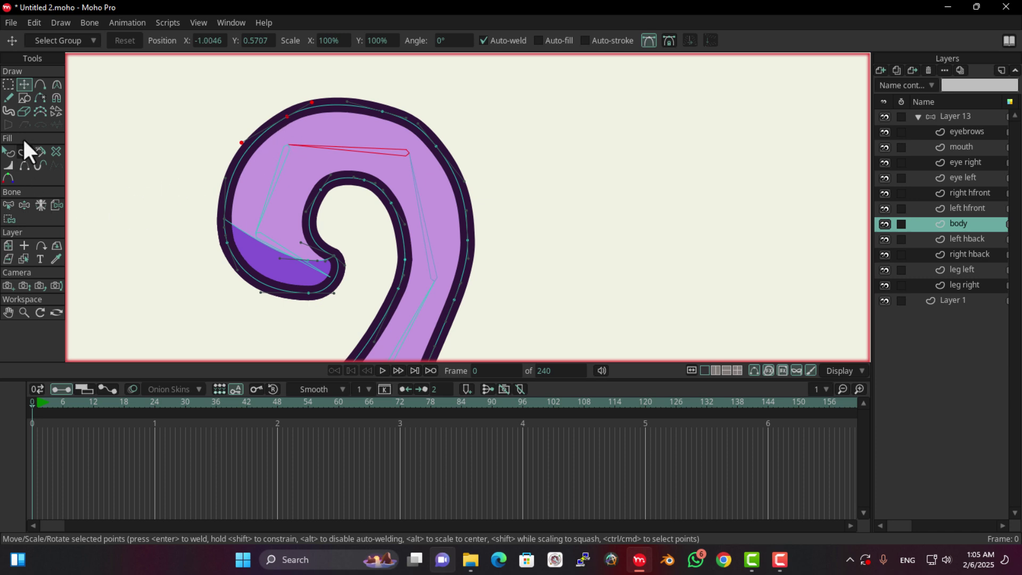
# - Add two points on the curl's outer left edge and one on its inner left edge
pyautogui.click(37, 85)
pyautogui.scroll(2, 210, 135)
pyautogui.click(272, 147)
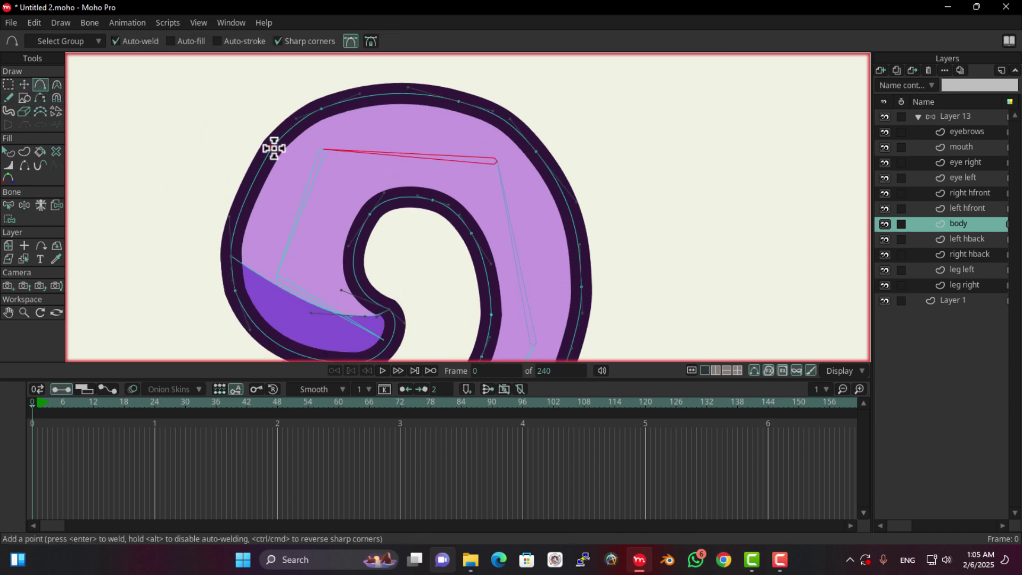
pyautogui.click(234, 231)
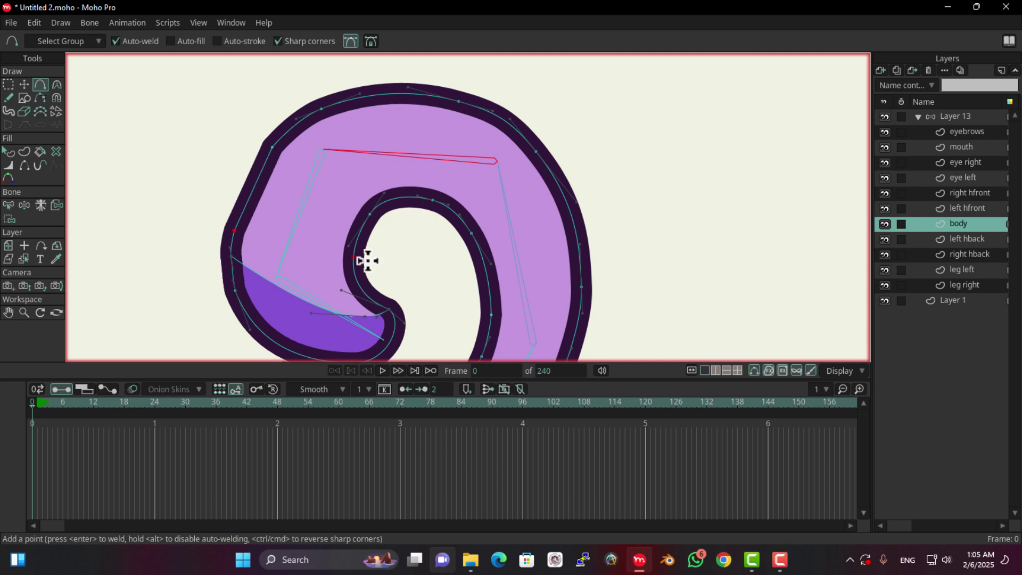
pyautogui.click(353, 274)
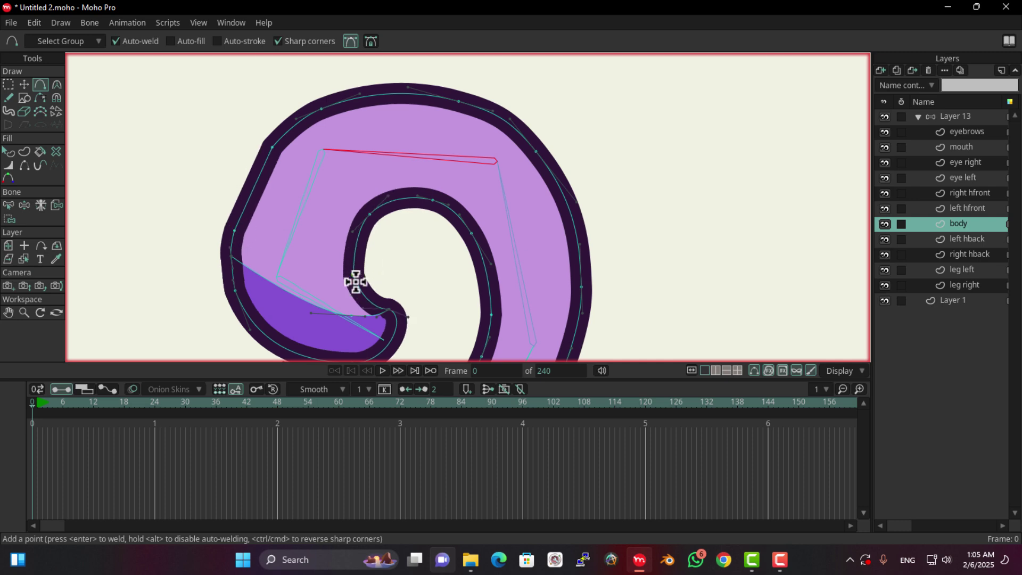
# - Smooth the new point on the curl's inner left edge to a curvature of about 0.25
pyautogui.click(55, 85)
pyautogui.scroll(3, 386, 274)
pyautogui.moveTo(388, 277); pyautogui.dragTo(388, 196)
pyautogui.scroll(-5, 398, 167)
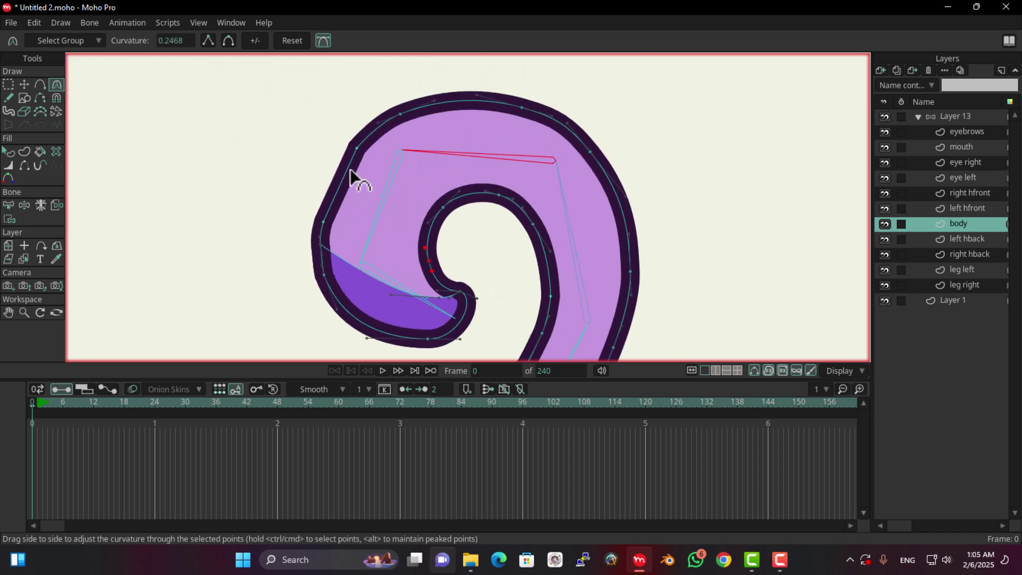
# - Smooth the curl's outer left points, giving the one just above the dark tip a curvature of about 0.16
pyautogui.moveTo(354, 160); pyautogui.dragTo(730, 169)
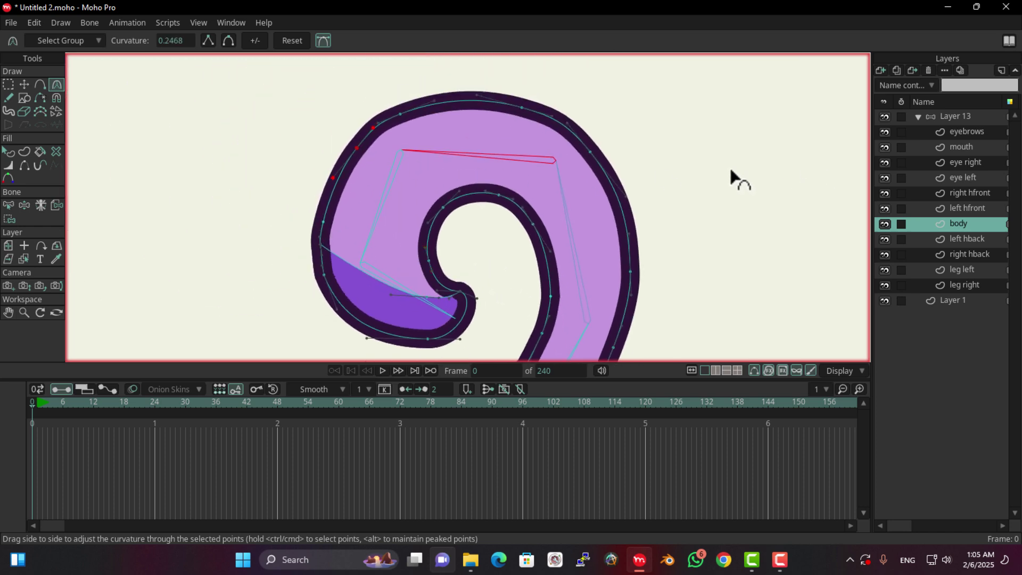
pyautogui.moveTo(325, 216); pyautogui.dragTo(364, 215)
pyautogui.moveTo(456, 212); pyautogui.dragTo(296, 268)
pyautogui.scroll(3, 299, 264)
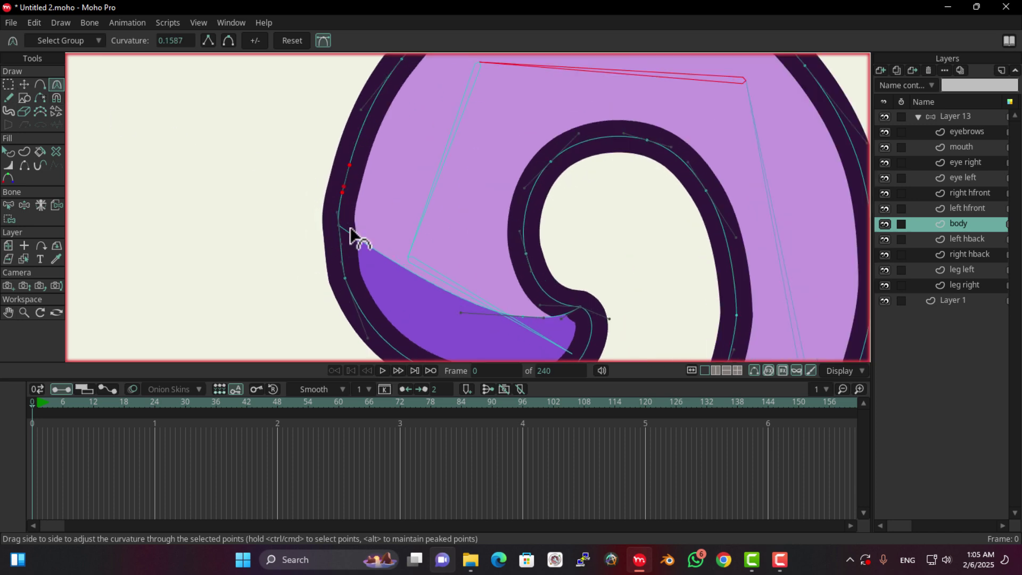
pyautogui.moveTo(349, 228); pyautogui.dragTo(376, 273)
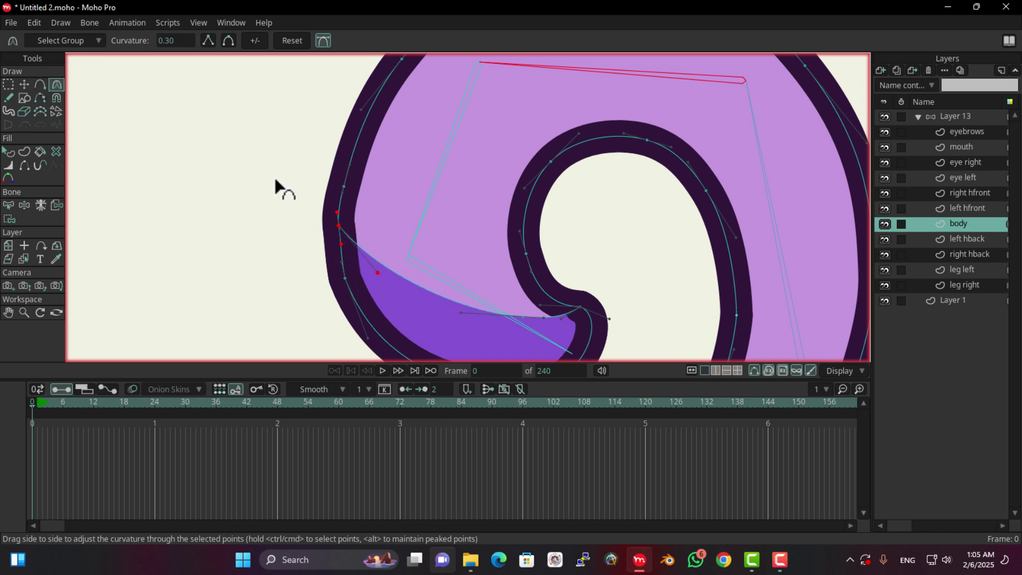
# - Move the outer left point beside the dark tip to about X -1.0585, Y 0.4499 and the upper-left outer point to X -1.0372, Y 0.5479
pyautogui.click(25, 85)
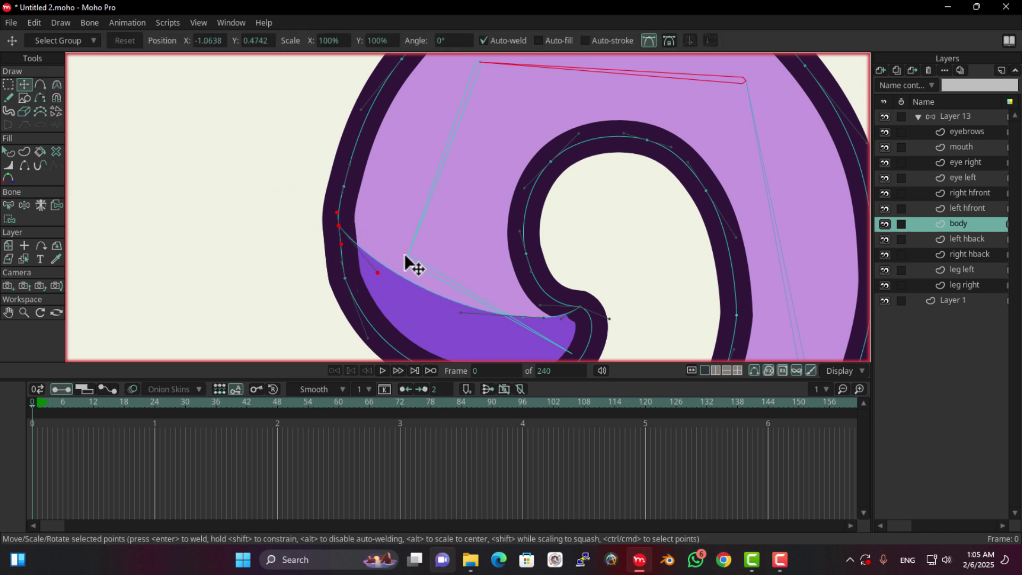
pyautogui.moveTo(336, 224); pyautogui.dragTo(350, 266)
pyautogui.scroll(-2, 349, 235)
pyautogui.scroll(-2, 354, 261)
pyautogui.scroll(2, 419, 198)
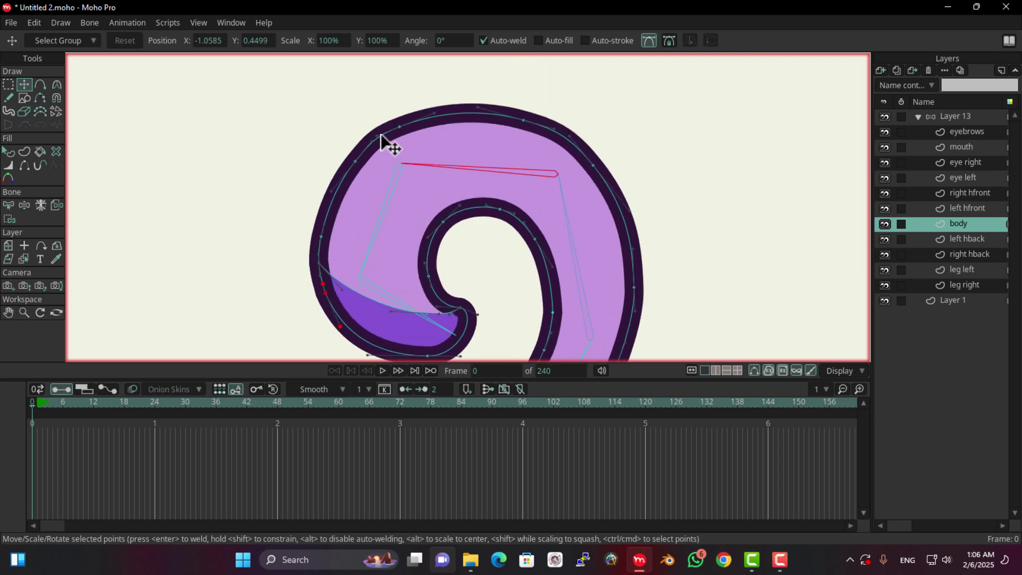
pyautogui.moveTo(380, 137); pyautogui.dragTo(359, 167)
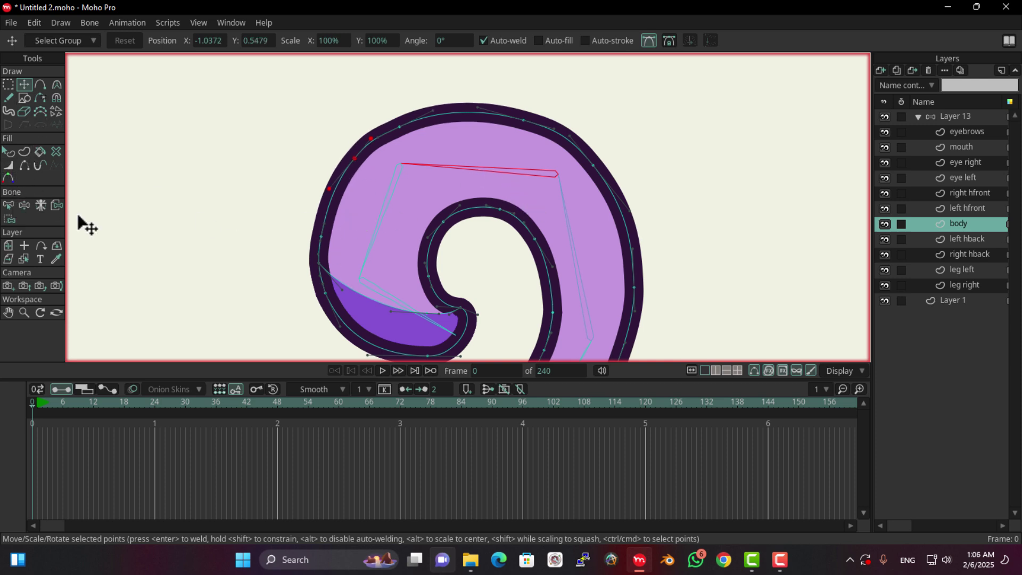
pyautogui.click(9, 207)
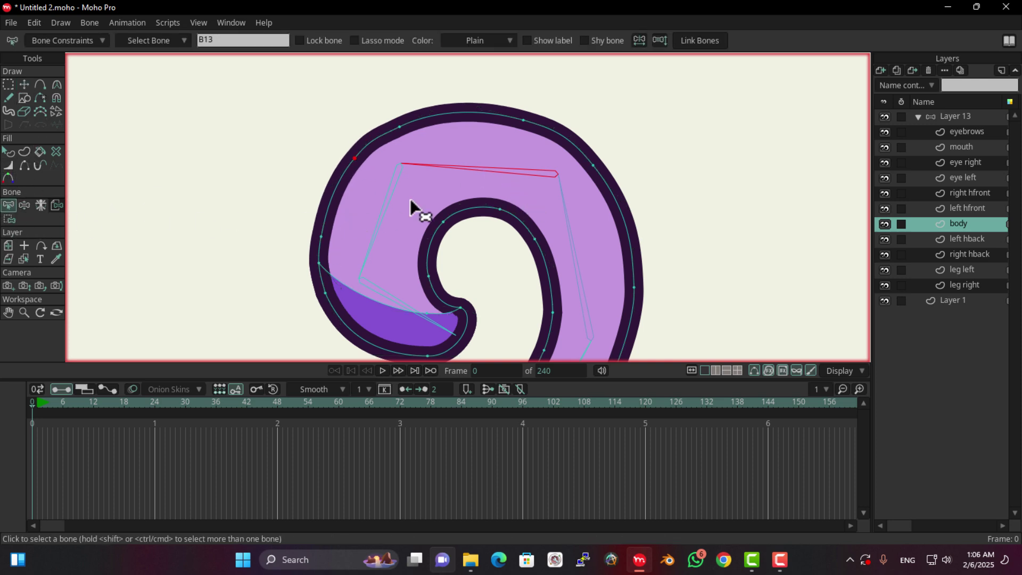
# - Bind the two points on the curl's top outer edge and the one on its top inner edge to the top curl bone
pyautogui.click(10, 218)
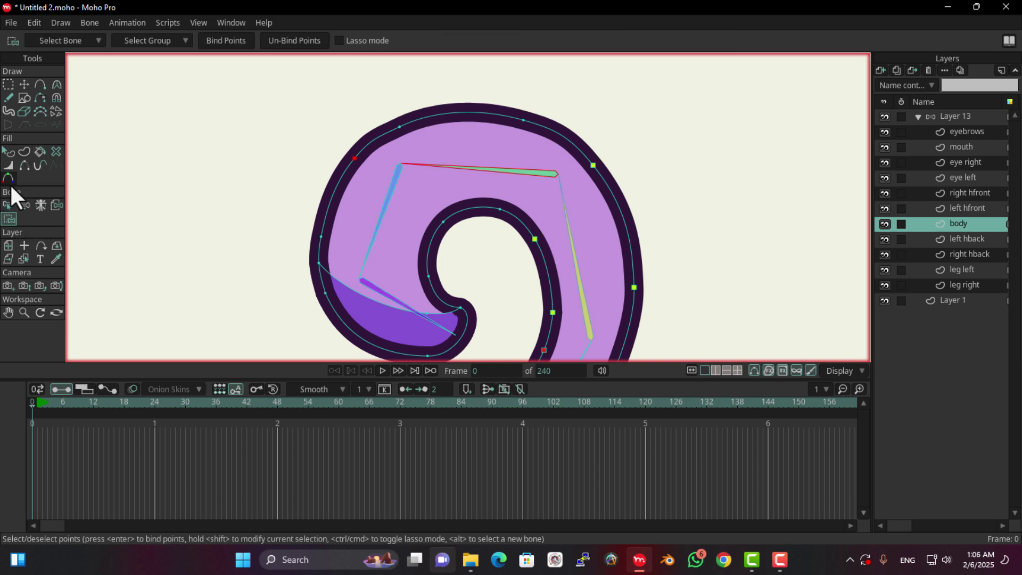
pyautogui.click(9, 205)
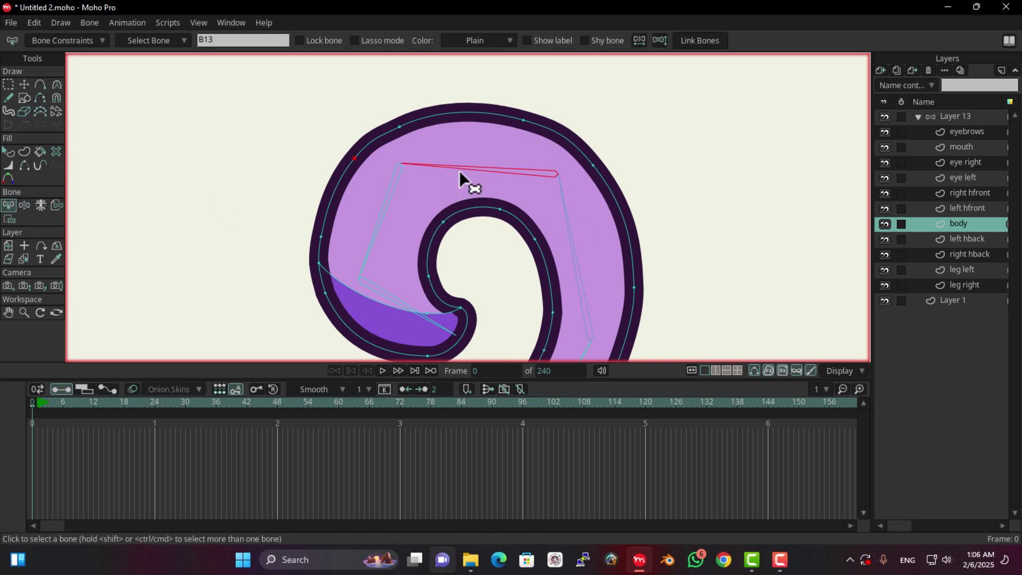
pyautogui.click(9, 218)
pyautogui.moveTo(540, 104); pyautogui.dragTo(481, 226)
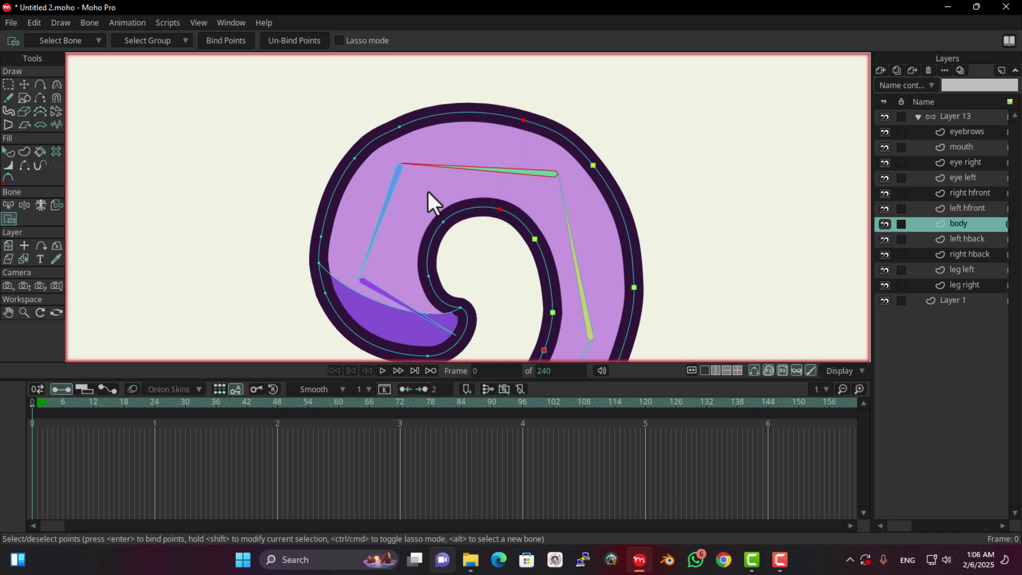
pyautogui.moveTo(417, 146); pyautogui.dragTo(407, 171)
pyautogui.click(232, 37)
pyautogui.click(318, 253)
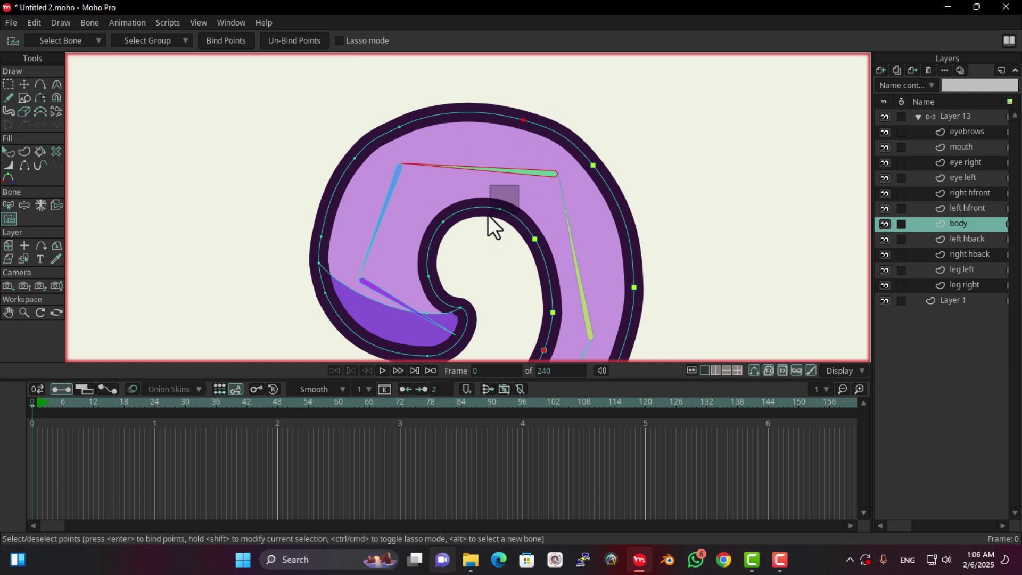
pyautogui.moveTo(488, 215); pyautogui.dragTo(488, 216)
pyautogui.click(225, 42)
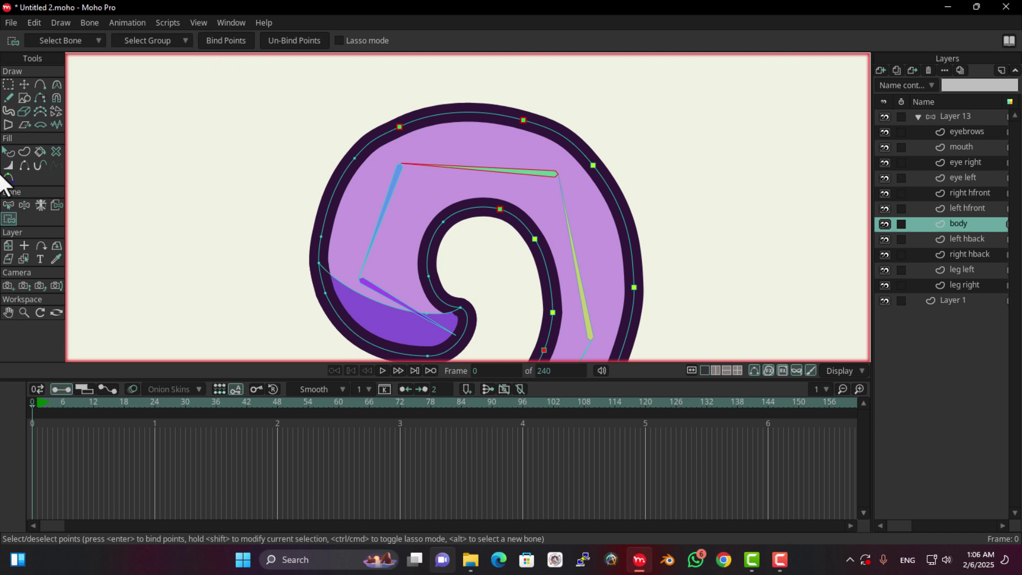
# - Bind the curl's two outer left points and the upper inner left point to the left curl bone
pyautogui.click(8, 205)
pyautogui.click(383, 208)
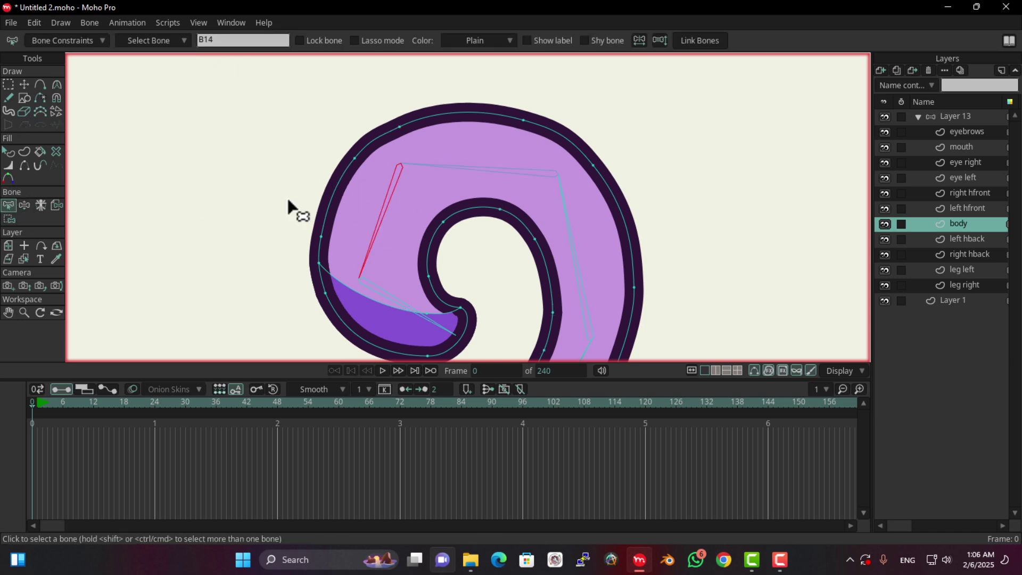
pyautogui.click(9, 219)
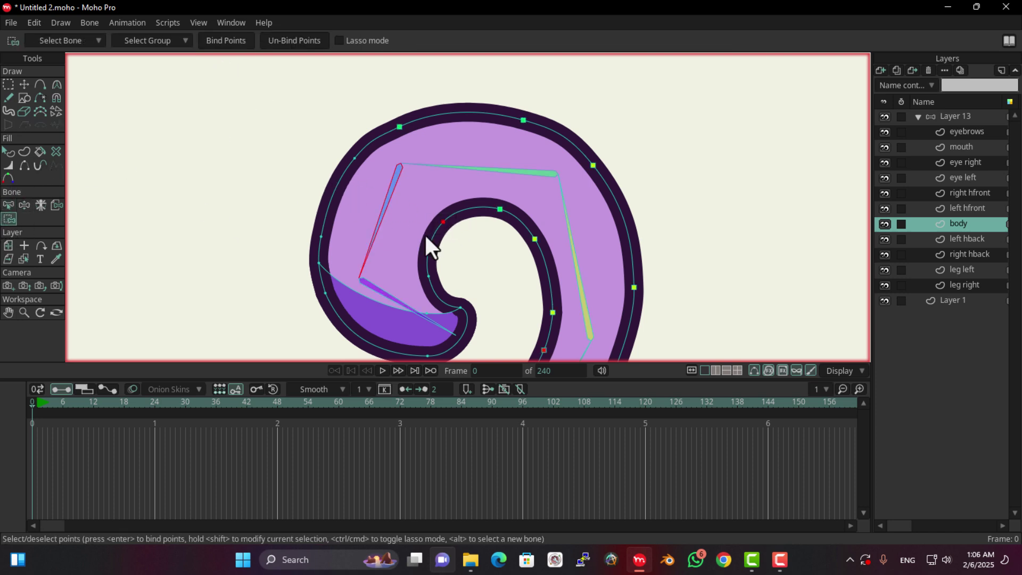
pyautogui.moveTo(365, 149); pyautogui.dragTo(333, 180)
pyautogui.click(219, 46)
pyautogui.click(11, 206)
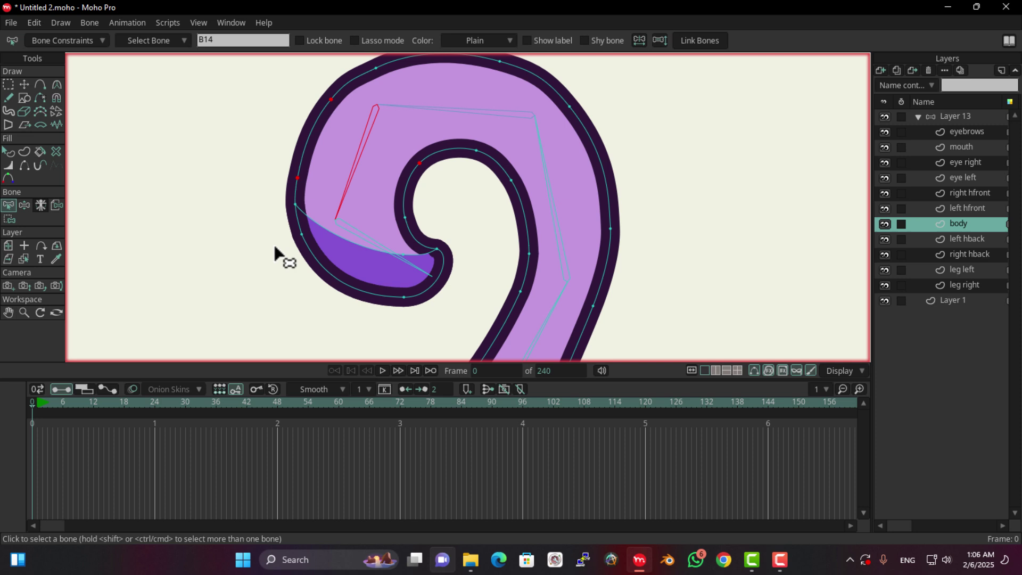
pyautogui.click(388, 249)
pyautogui.click(15, 220)
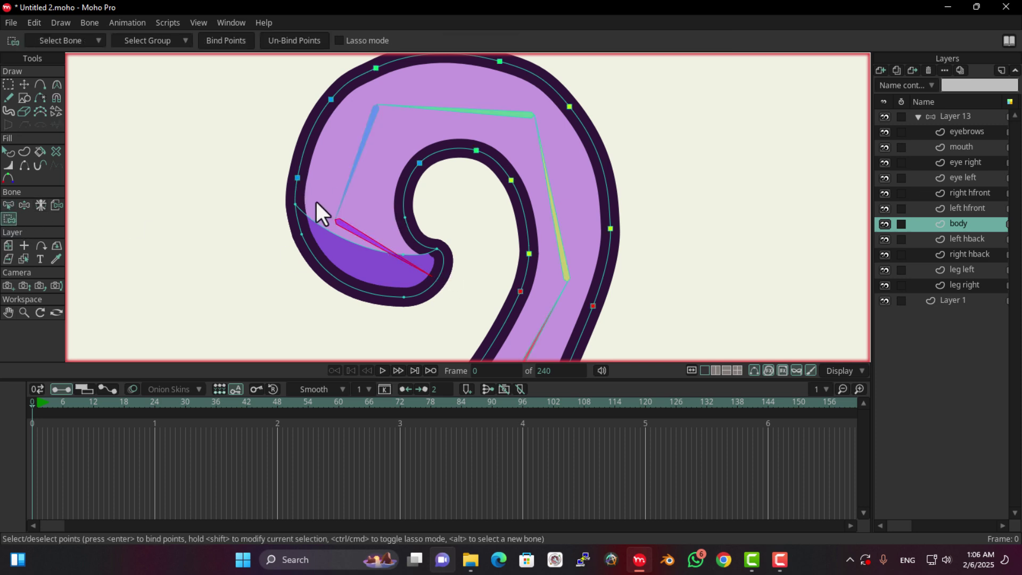
pyautogui.moveTo(297, 225); pyautogui.dragTo(276, 241)
pyautogui.moveTo(442, 210); pyautogui.dragTo(385, 239)
# - Bind the outer left point where the dark tip begins to the left curl bone, together with that bone's other points
pyautogui.click(10, 204)
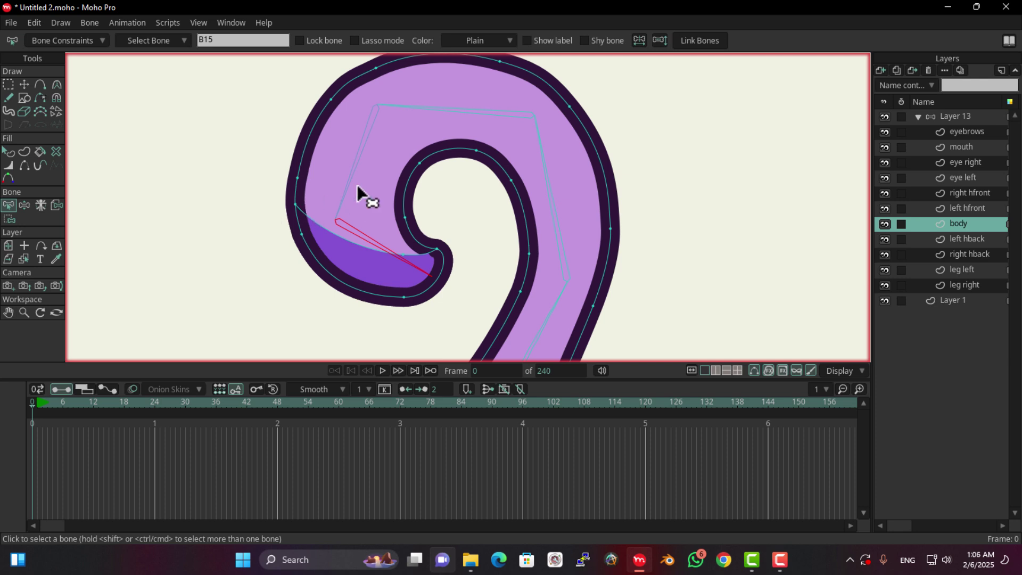
pyautogui.click(357, 193)
pyautogui.click(9, 219)
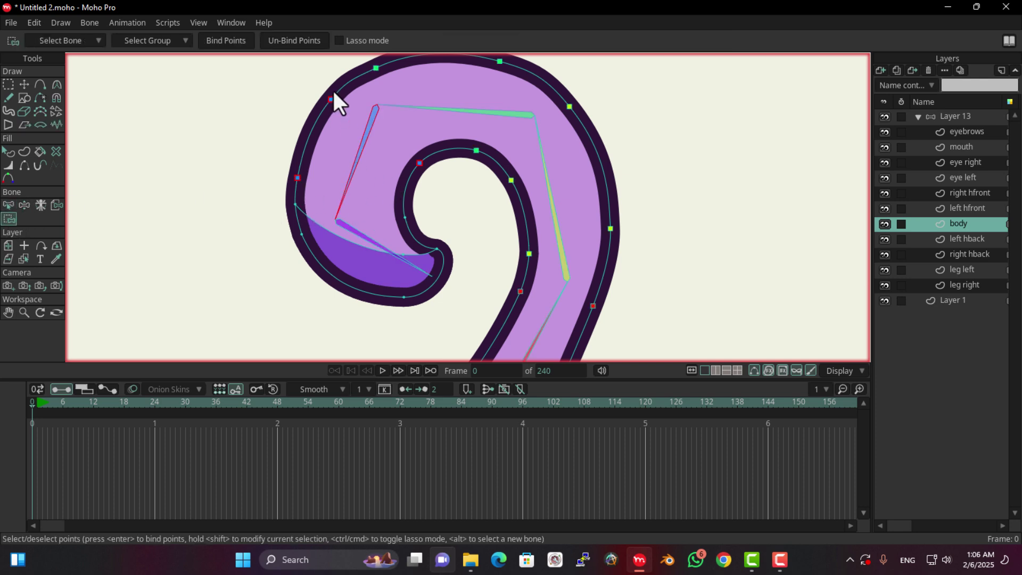
pyautogui.moveTo(335, 89); pyautogui.dragTo(274, 181)
# - Bind the remaining points around the curl's dark tip to the tip bone
pyautogui.click(9, 205)
pyautogui.click(365, 237)
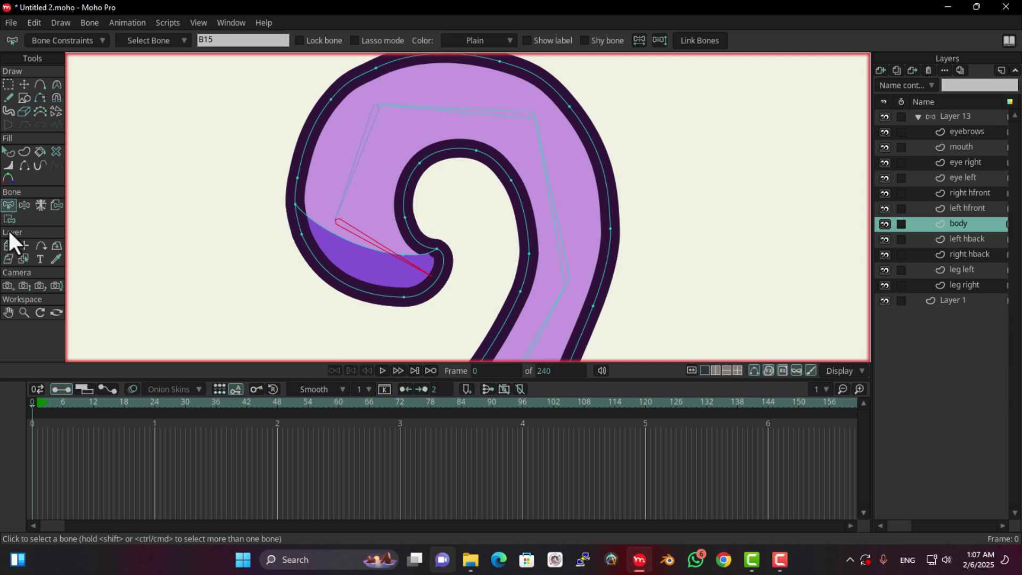
pyautogui.press('i')
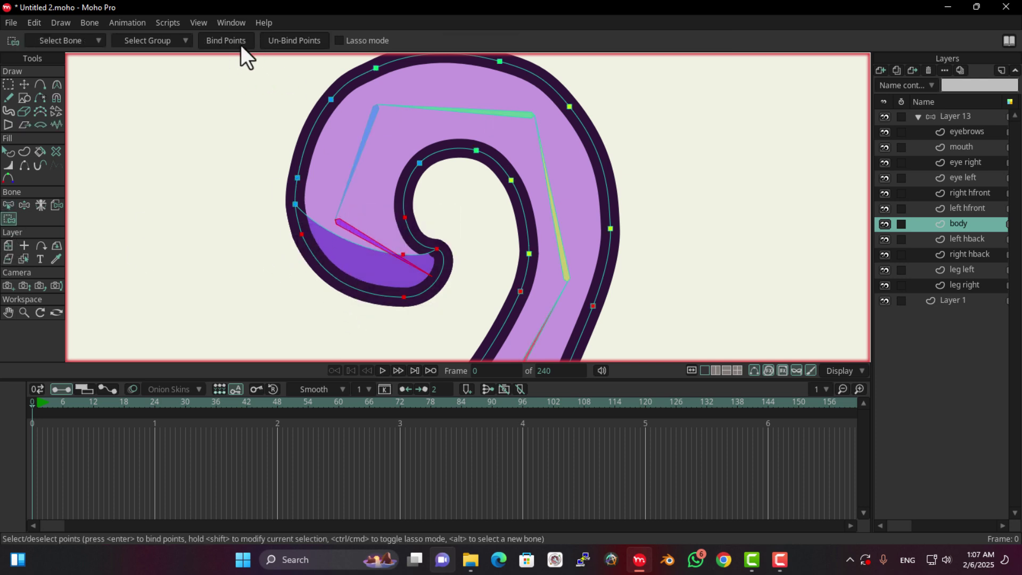
# - Test how the curl deforms by pulling its bones with Manipulate Bones, and check the whole character at frame 0
pyautogui.scroll(-5, 413, 136)
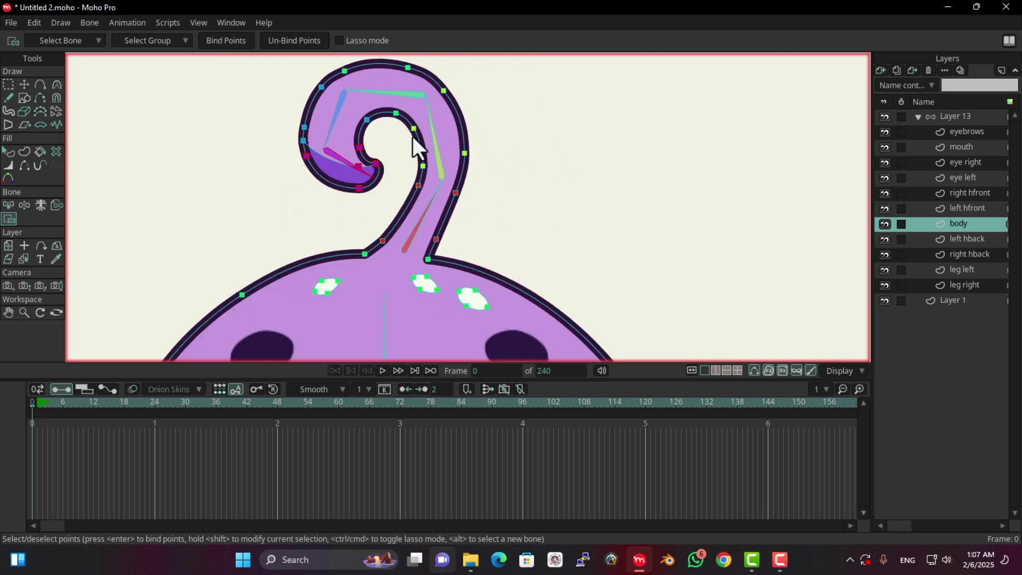
pyautogui.click(24, 205)
pyautogui.moveTo(368, 185); pyautogui.dragTo(371, 81)
pyautogui.click(33, 404)
pyautogui.scroll(-6, 411, 213)
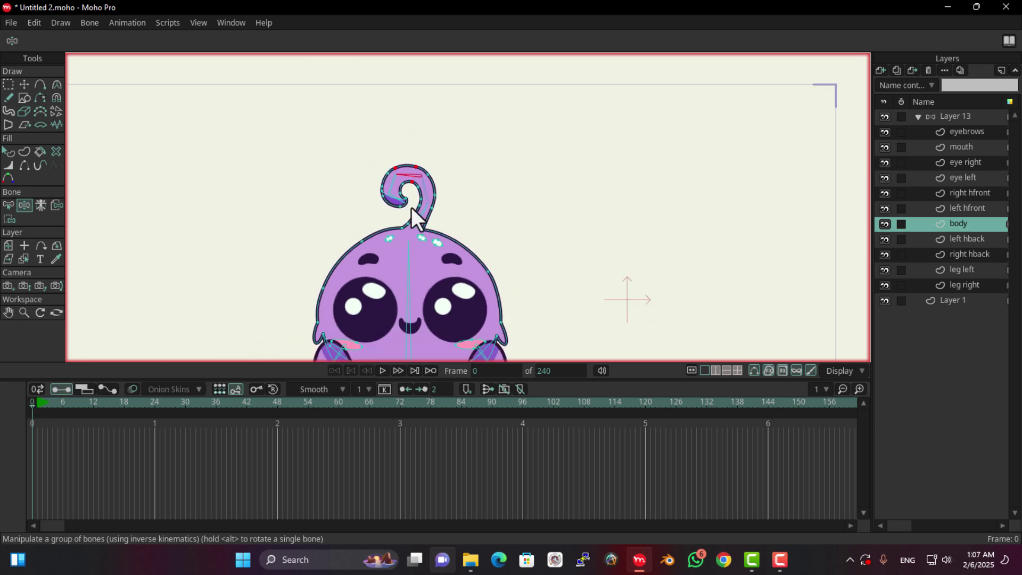
pyautogui.scroll(5, 440, 260)
pyautogui.scroll(-2, 455, 152)
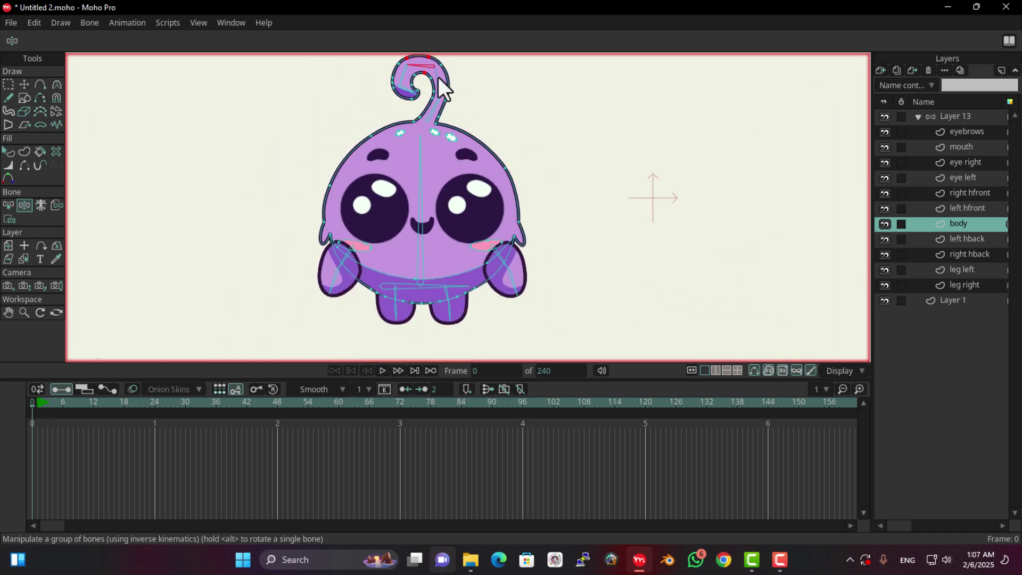
pyautogui.scroll(-4, 395, 180)
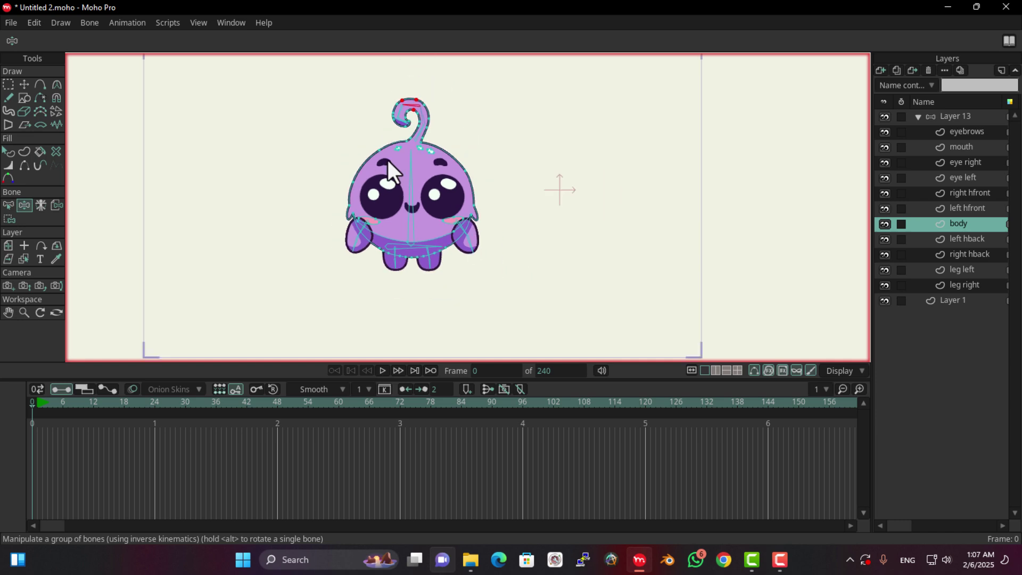
pyautogui.scroll(3, 388, 171)
# - Delete the left hback and right hback layers
pyautogui.click(978, 239)
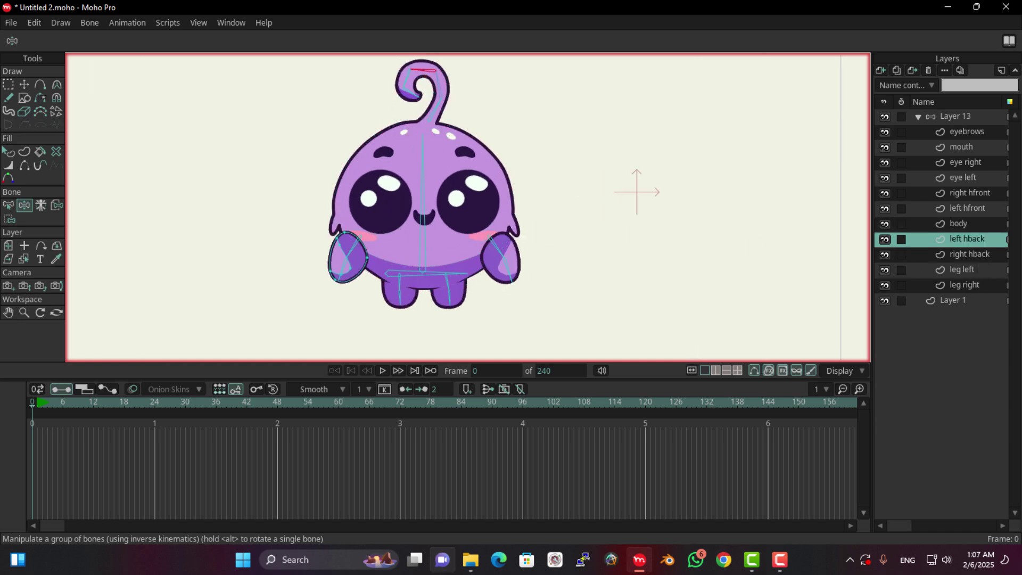
pyautogui.click(964, 222)
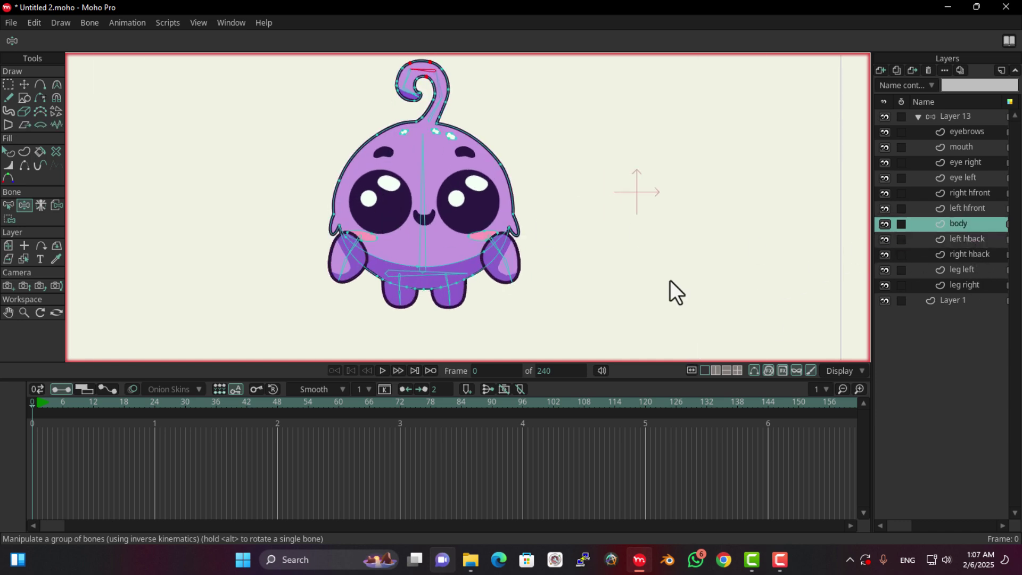
pyautogui.click(959, 240)
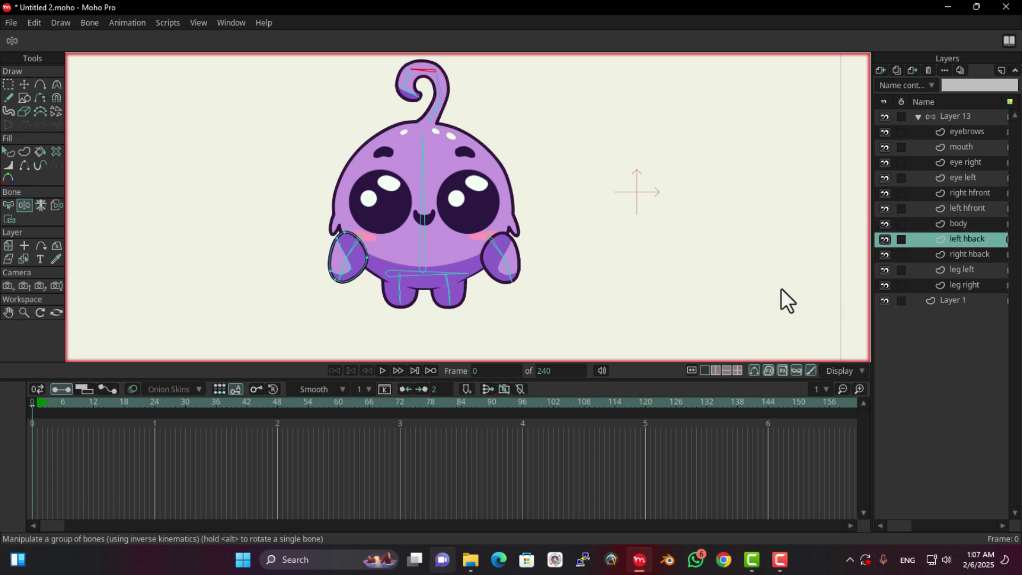
pyautogui.scroll(2, 554, 301)
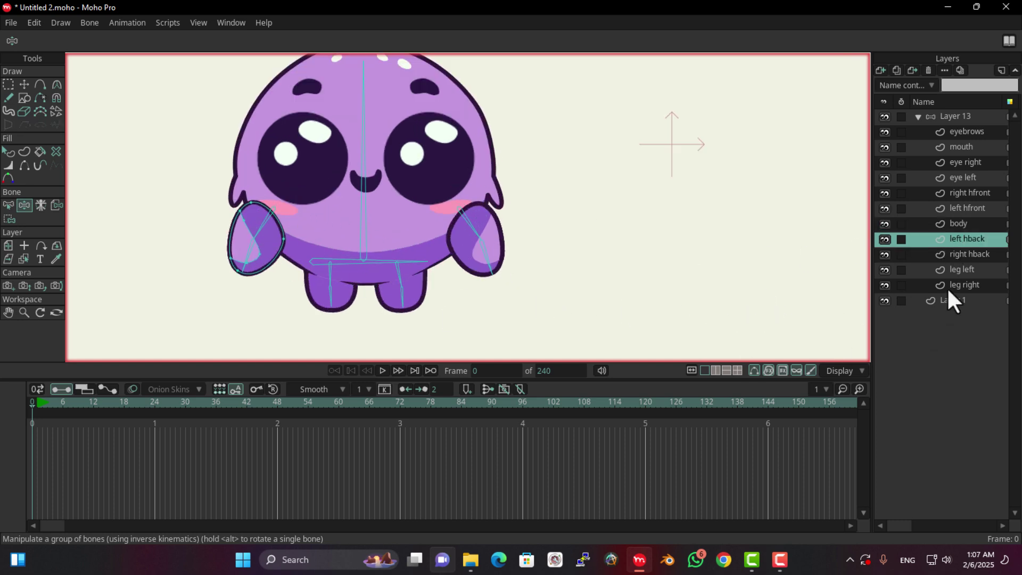
pyautogui.keyDown('ctrl'); pyautogui.click(985, 255); pyautogui.keyUp('ctrl')
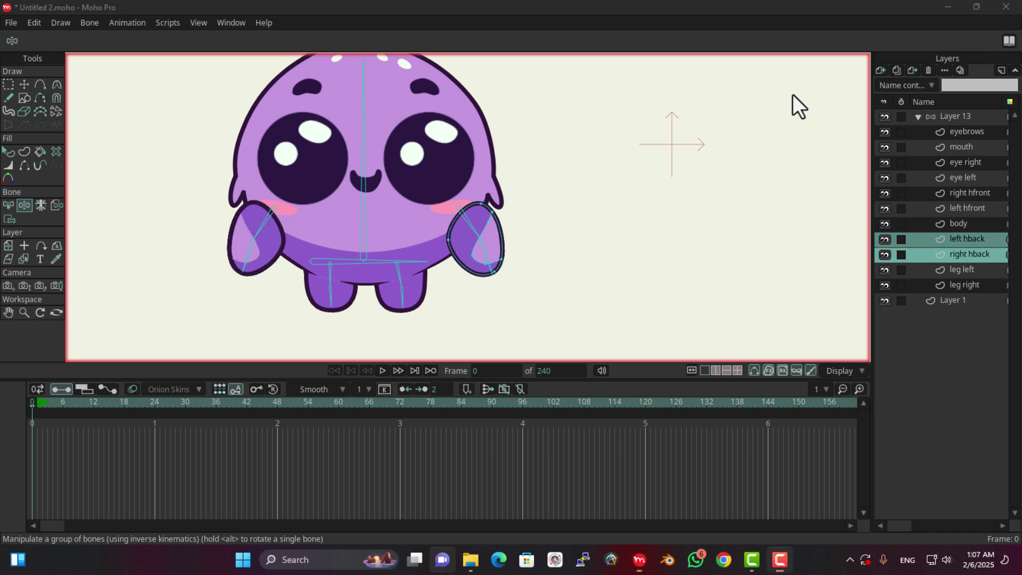
pyautogui.click(925, 67)
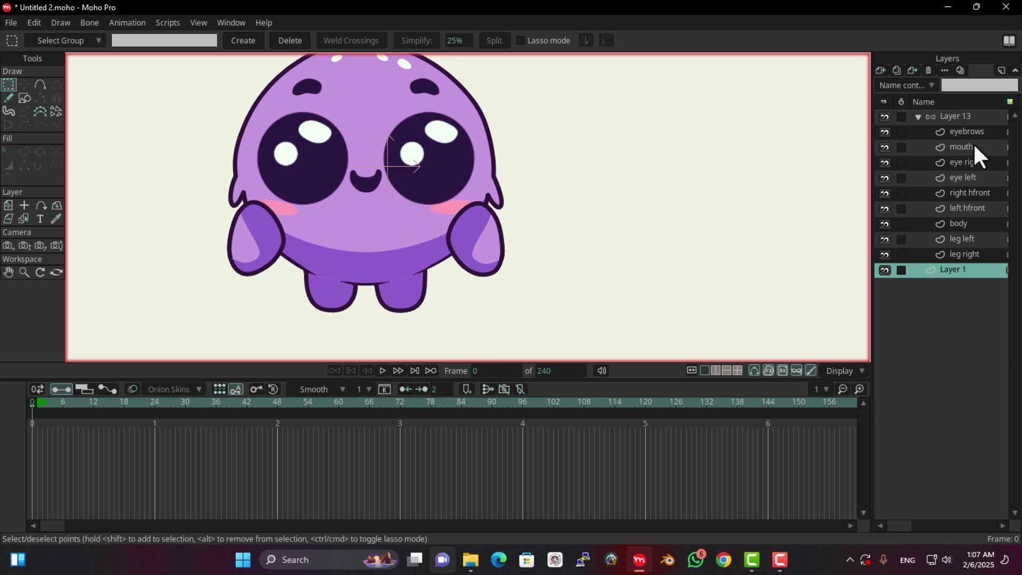
# - Duplicate the right hfront and left hfront layers and place the copies directly below the body layer
pyautogui.click(983, 190)
pyautogui.keyDown('ctrl'); pyautogui.click(982, 207); pyautogui.keyUp('ctrl')
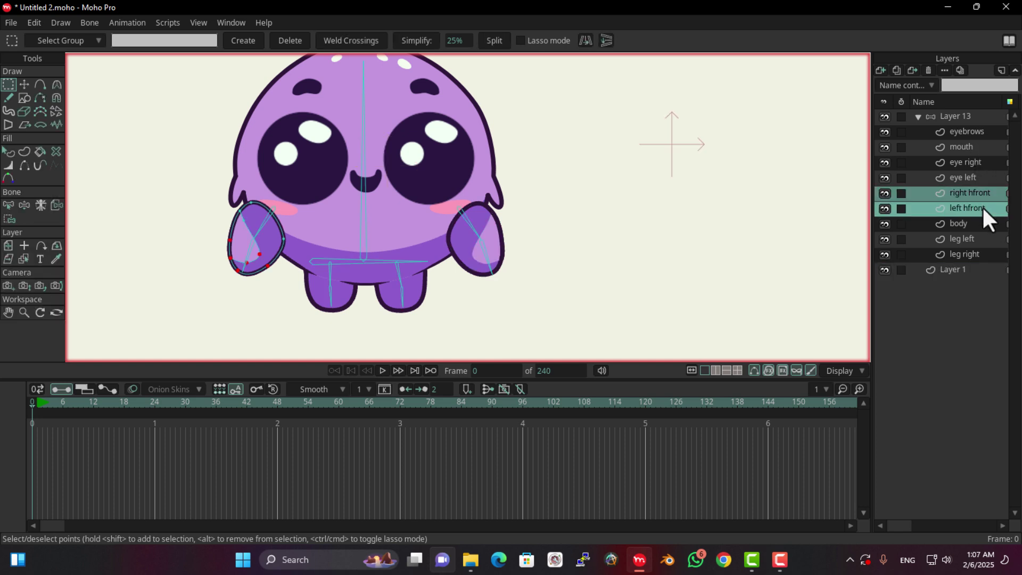
pyautogui.click(897, 70)
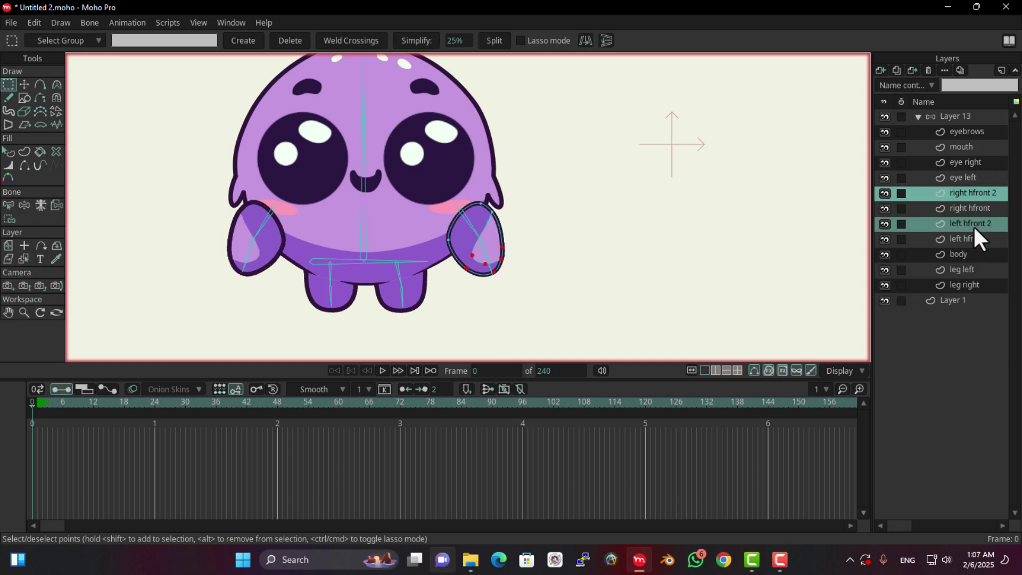
pyautogui.moveTo(976, 226); pyautogui.dragTo(976, 269)
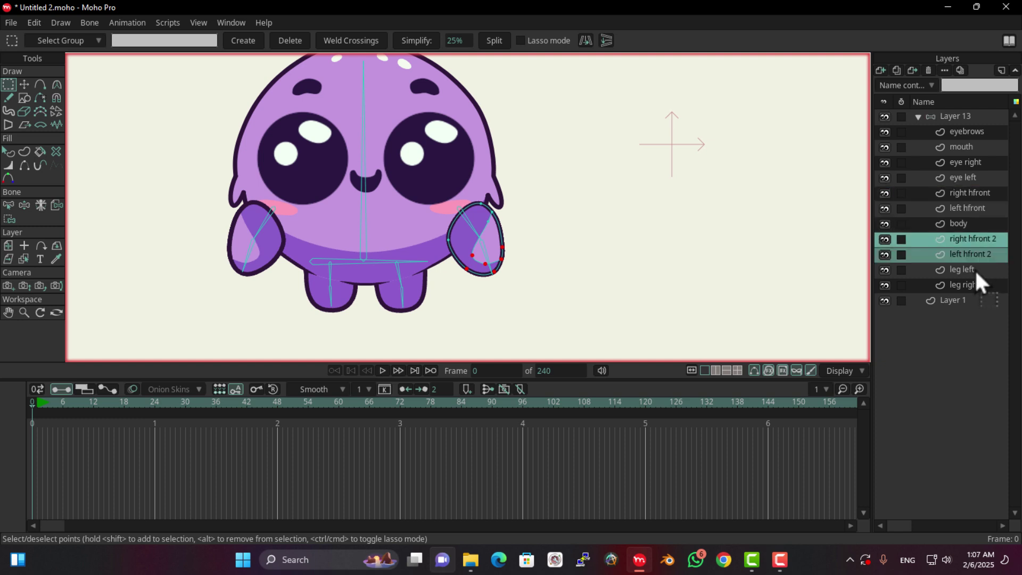
# - Rename the right hfront 2 layer as right hback
pyautogui.click(968, 239)
pyautogui.click(968, 239)
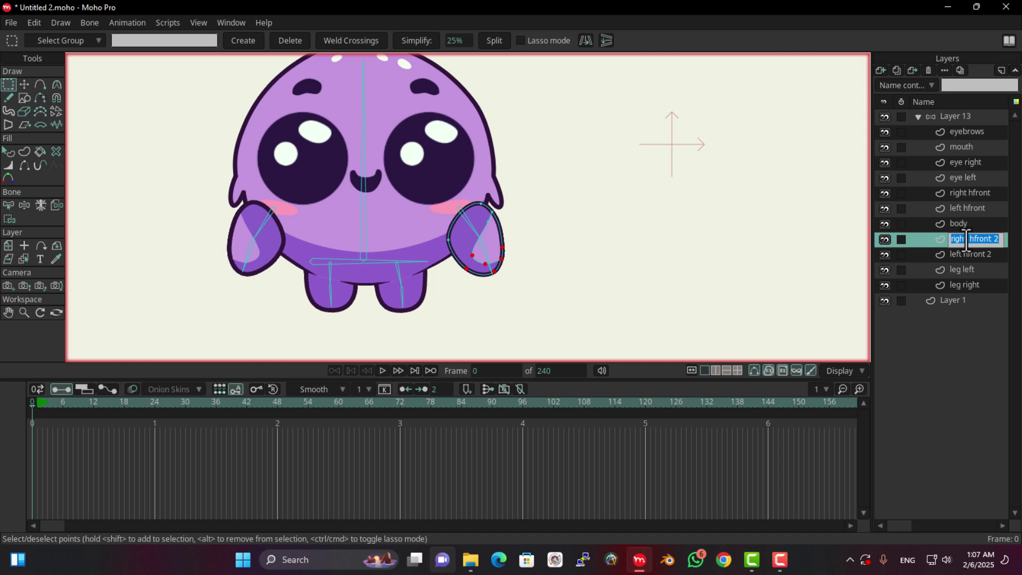
pyautogui.doubleClick(966, 238)
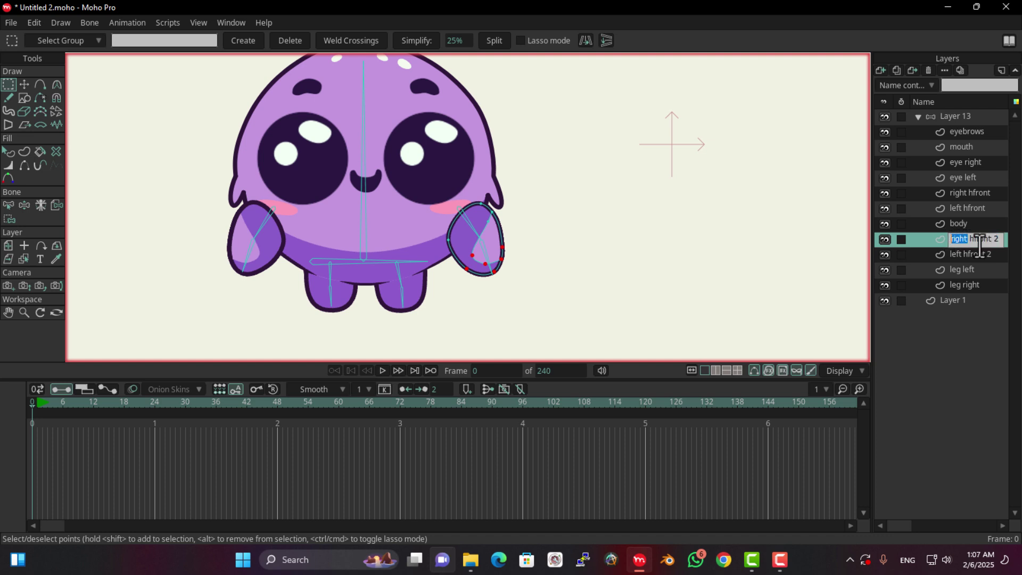
pyautogui.moveTo(974, 239); pyautogui.dragTo(1013, 237)
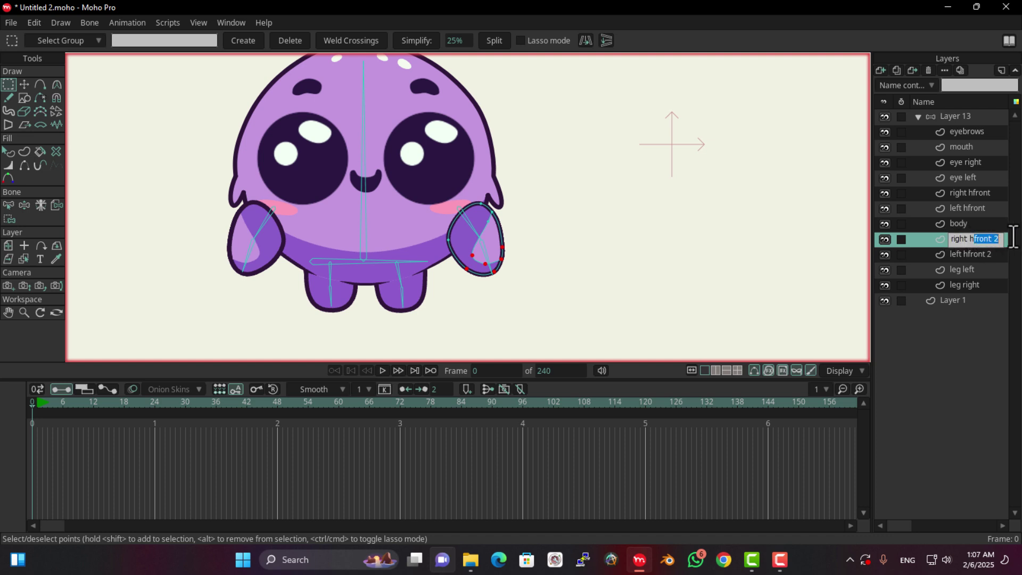
pyautogui.write('back')
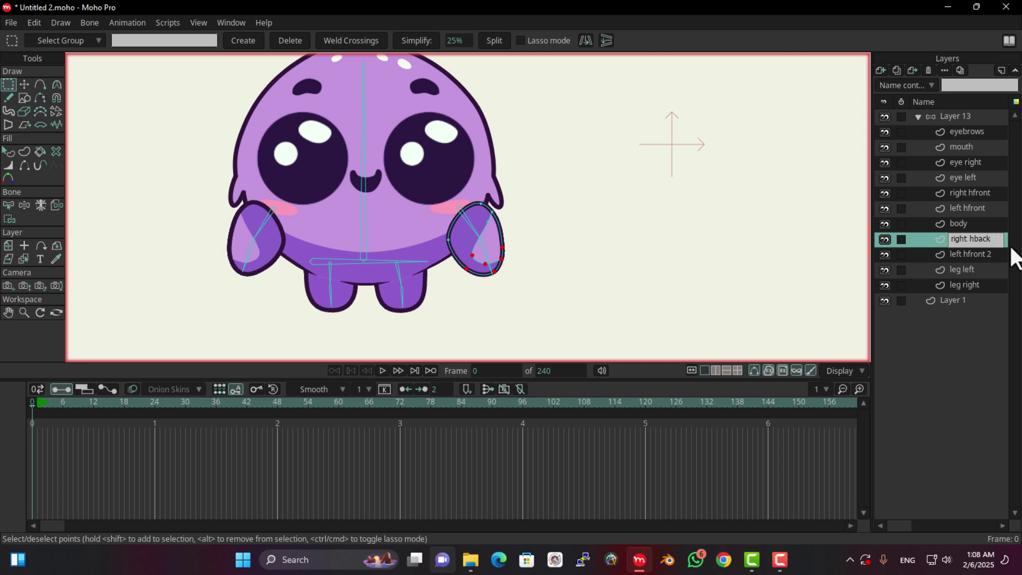
pyautogui.press('Return')
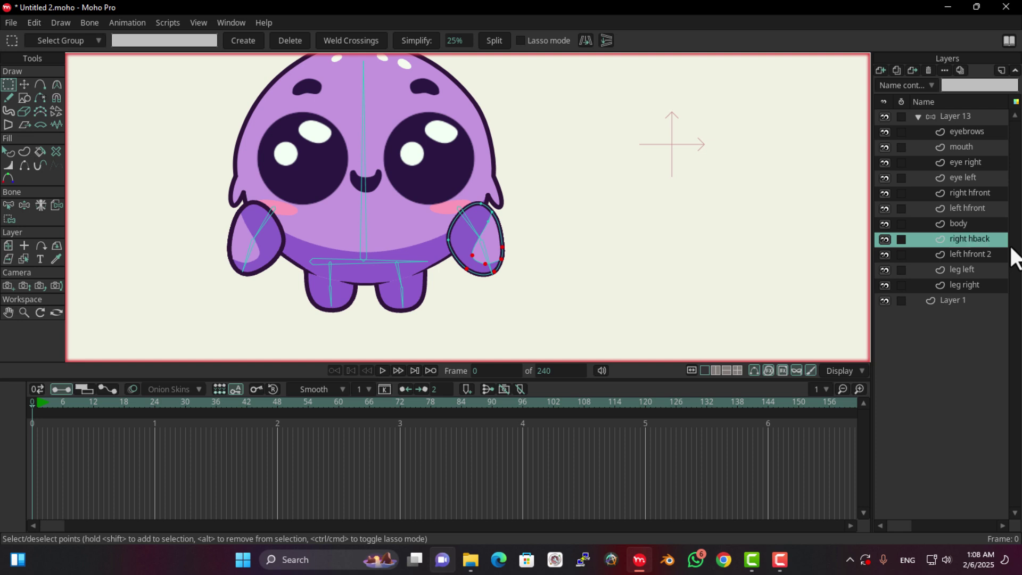
# - Rename the left hfront 2 layer as left hback
pyautogui.click(953, 256)
pyautogui.doubleClick(985, 256)
pyautogui.moveTo(995, 256); pyautogui.dragTo(969, 258)
pyautogui.write('back')
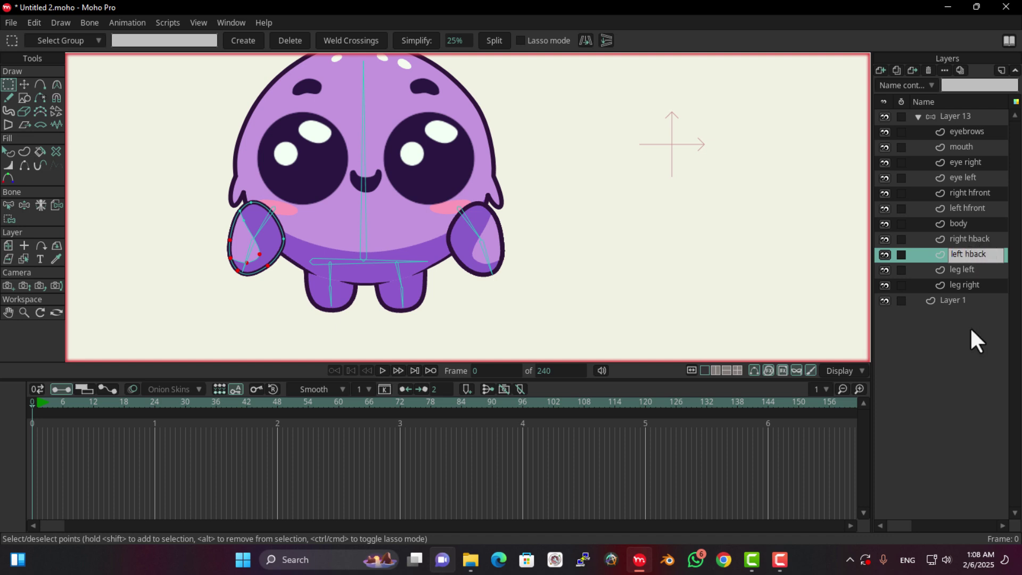
pyautogui.press('Return')
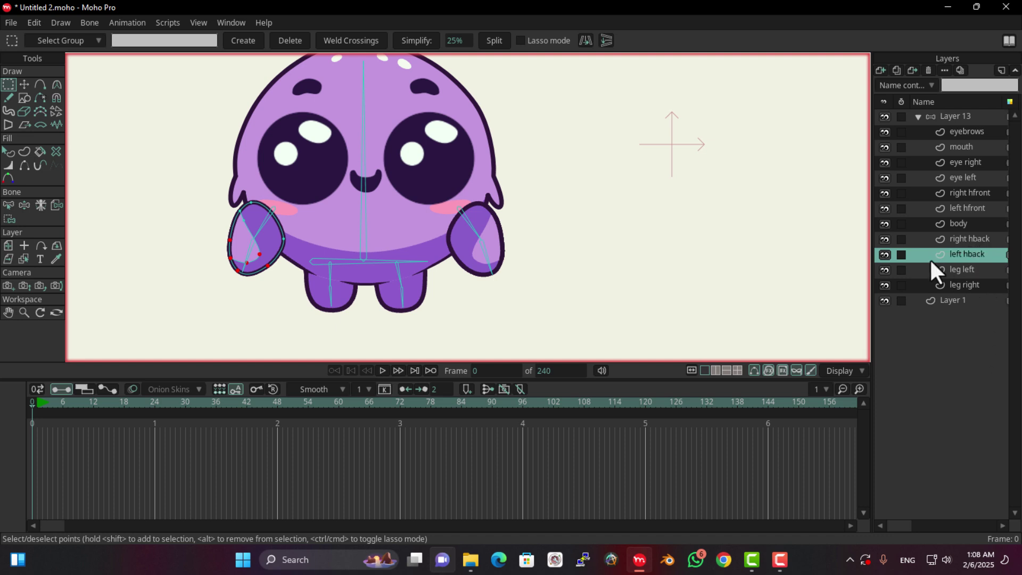
# - Hide and show the right hfront and left hfront layers to check the back hands behind the body
pyautogui.click(885, 192)
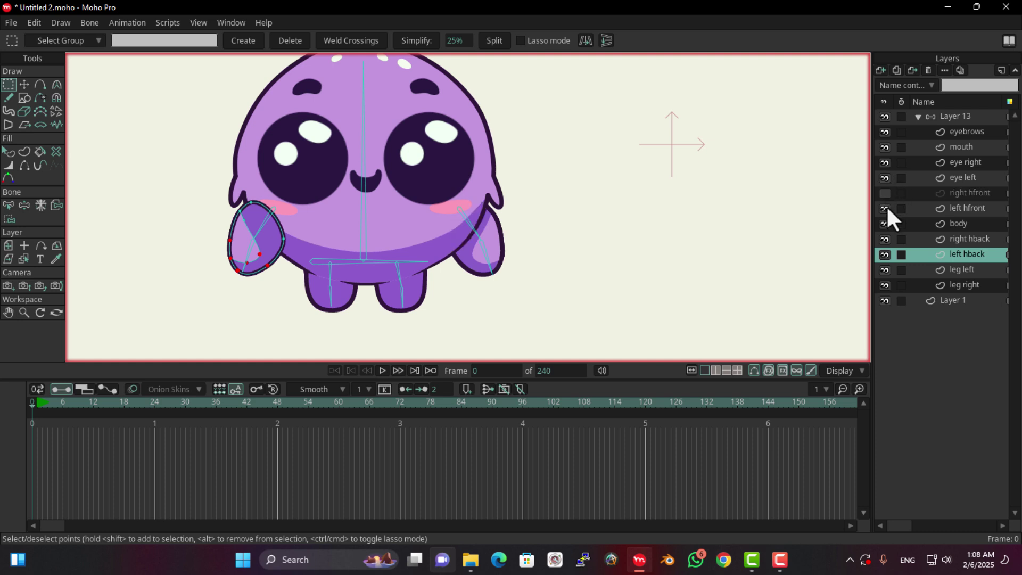
pyautogui.click(886, 207)
pyautogui.click(886, 207)
pyautogui.click(885, 194)
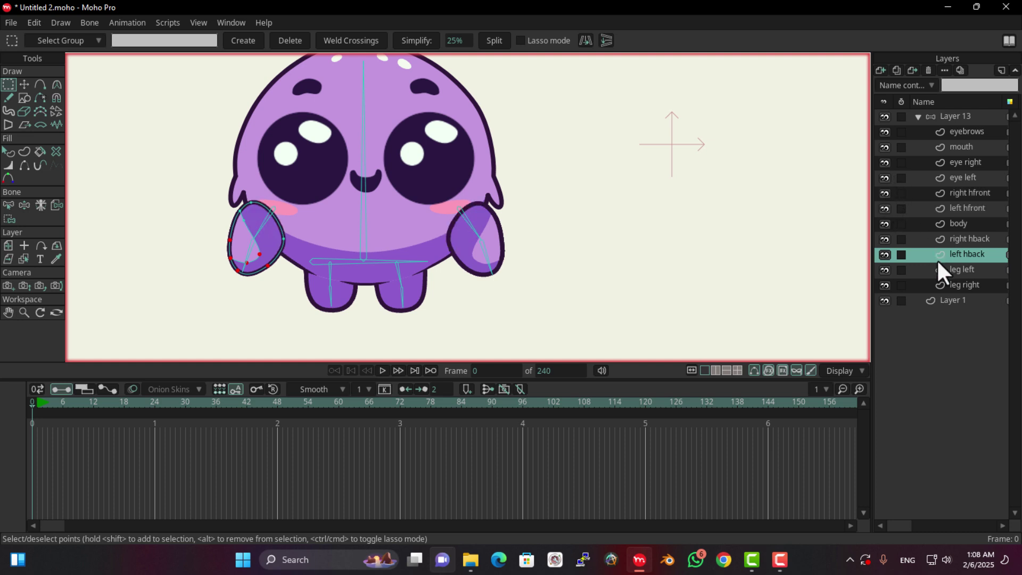
# - Examine which bones the points of the left hback and right hback layers are bound to
pyautogui.click(8, 205)
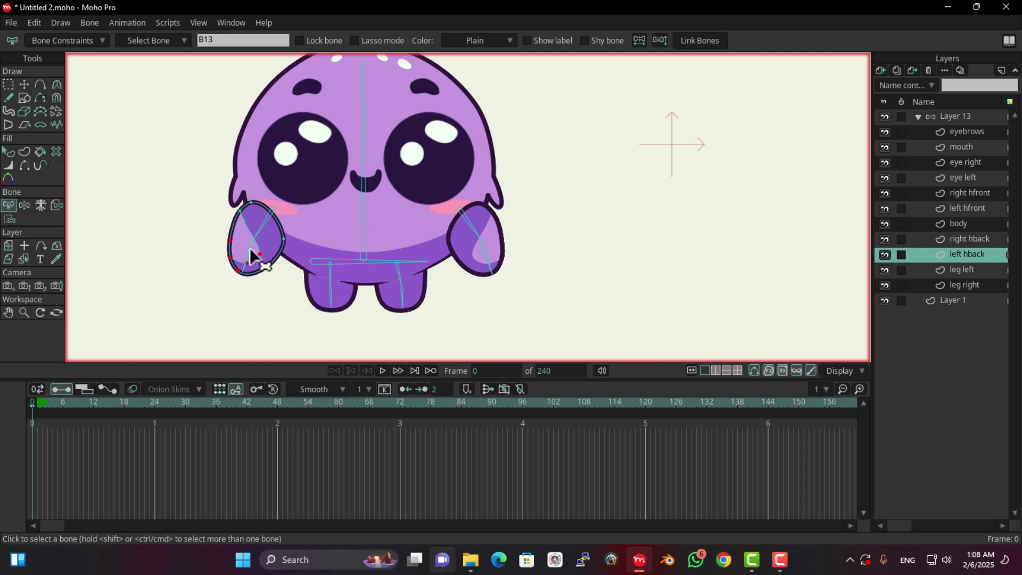
pyautogui.click(9, 219)
pyautogui.scroll(2, 203, 252)
pyautogui.scroll(-3, 277, 252)
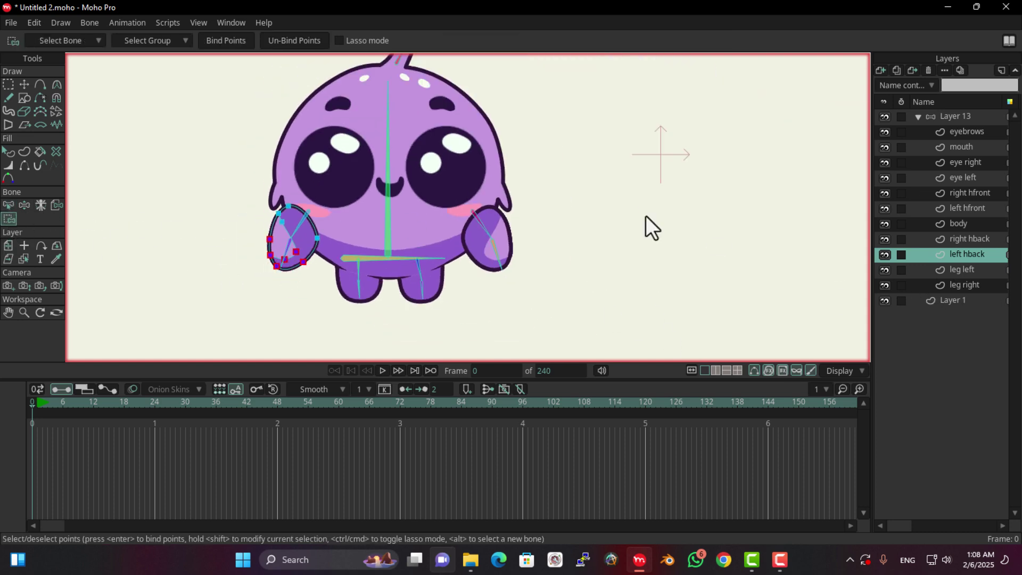
pyautogui.scroll(3, 343, 263)
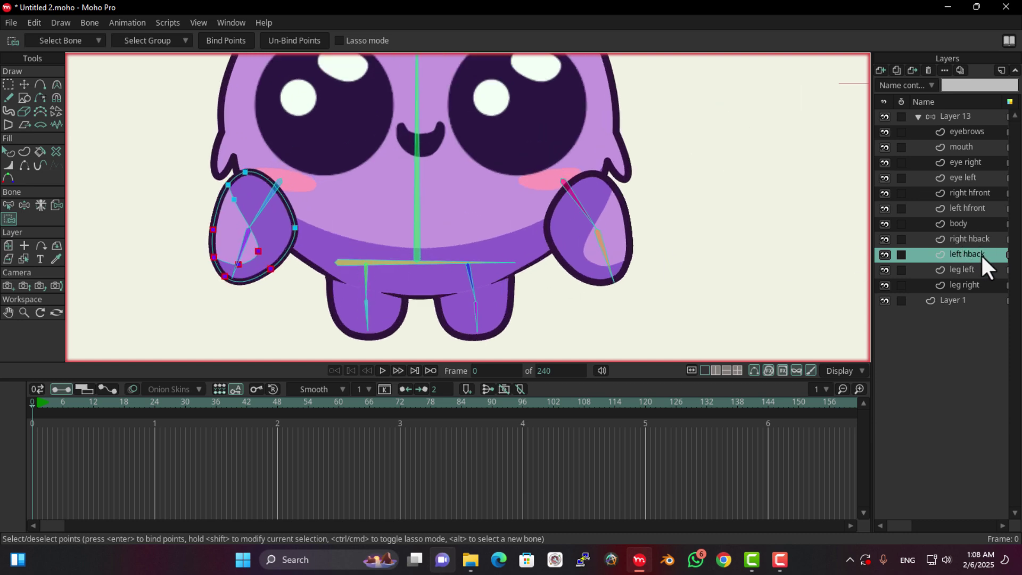
pyautogui.click(976, 239)
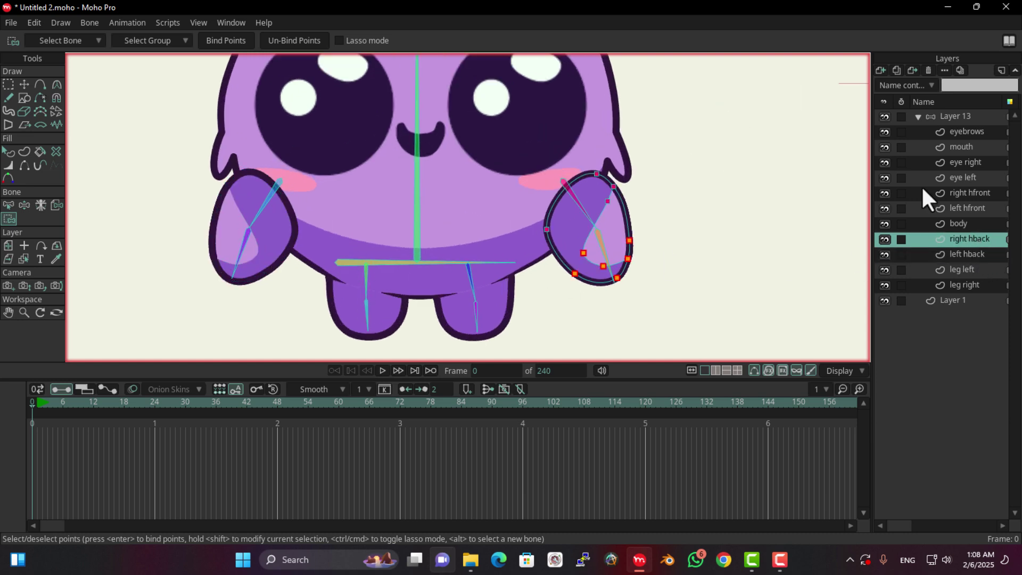
# - Hide the right hfront and left hfront layers
pyautogui.click(884, 192)
pyautogui.click(882, 208)
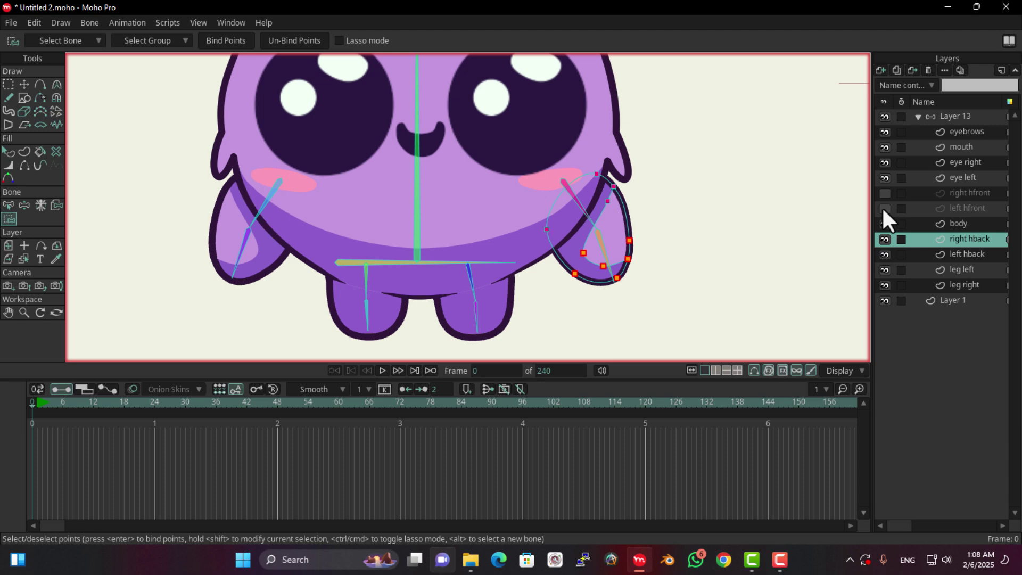
pyautogui.click(8, 206)
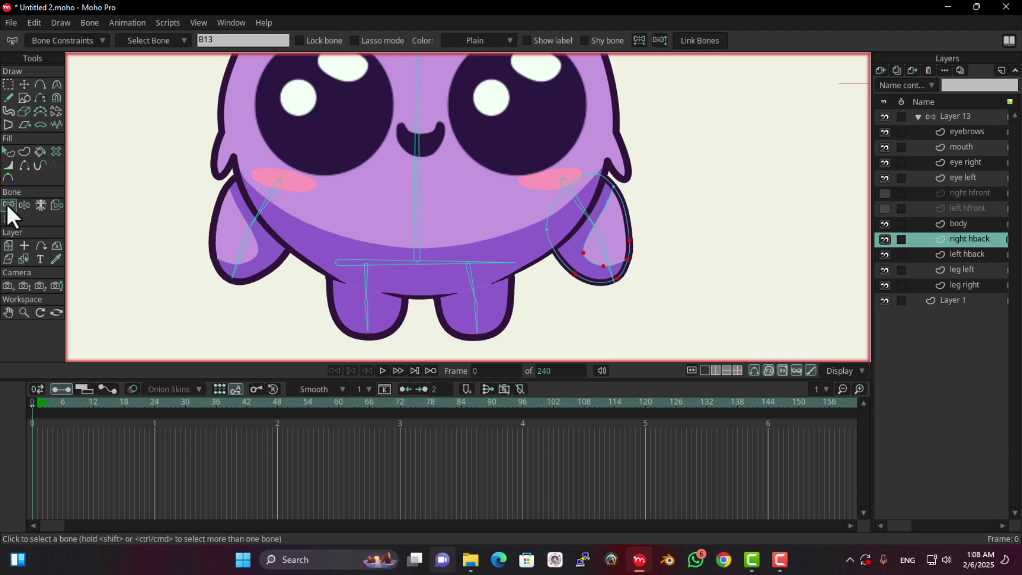
# - Add one point on each side of the leg left outline, just below the body edge near the leg's bone joint
pyautogui.click(969, 269)
pyautogui.scroll(-3, 381, 279)
pyautogui.scroll(6, 353, 281)
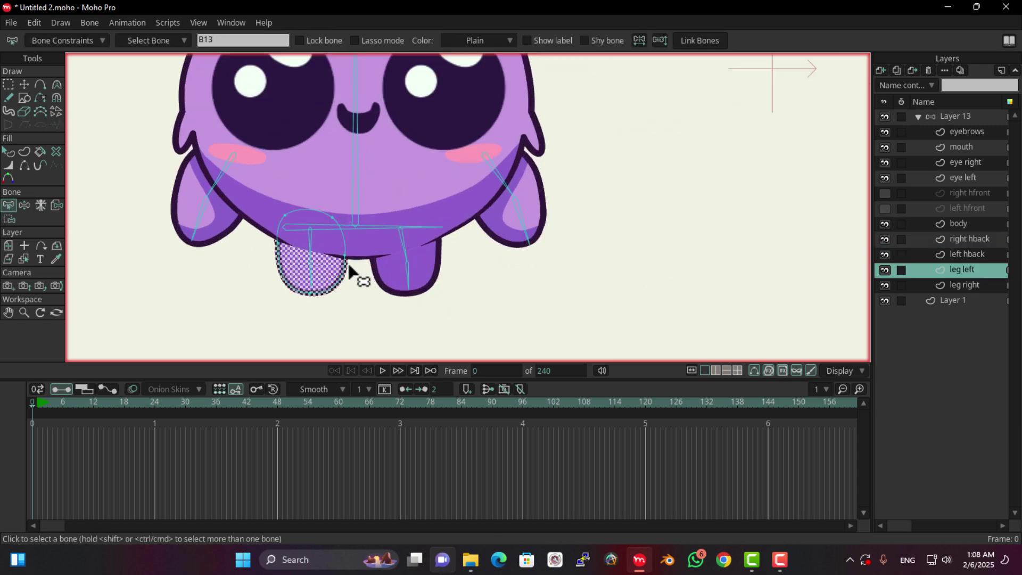
pyautogui.scroll(1, 319, 251)
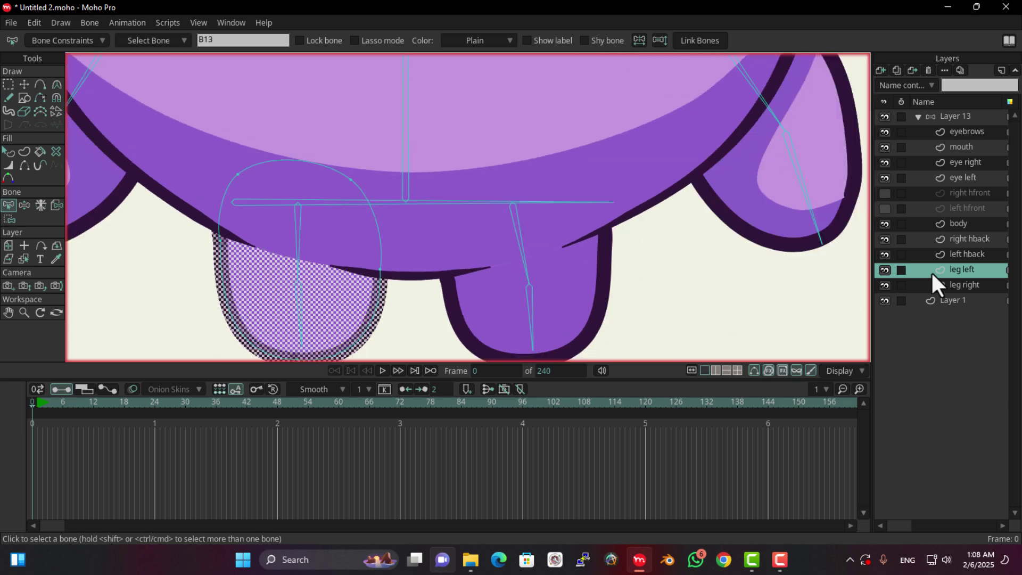
pyautogui.click(297, 237)
pyautogui.scroll(2, 329, 309)
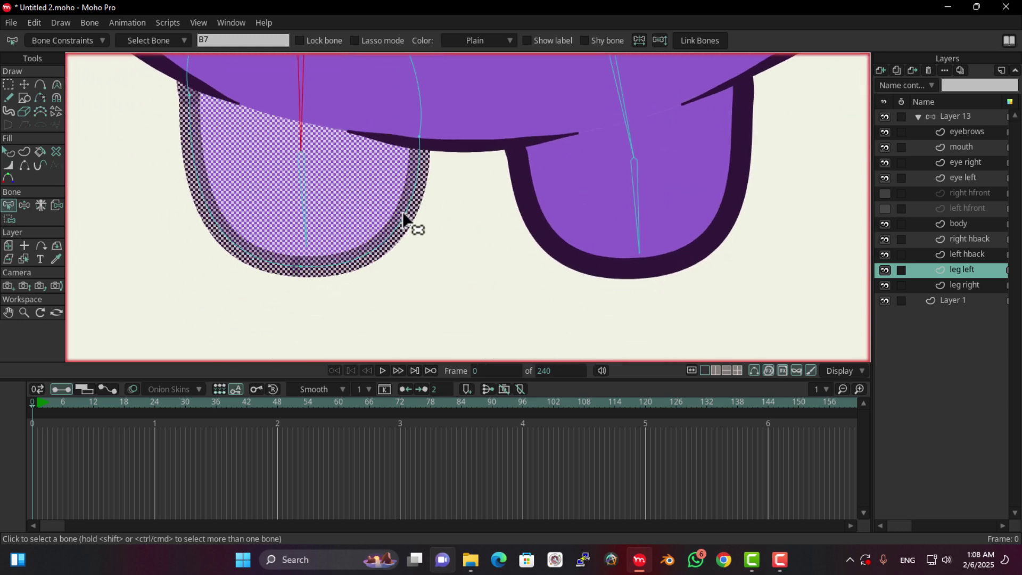
pyautogui.click(129, 285)
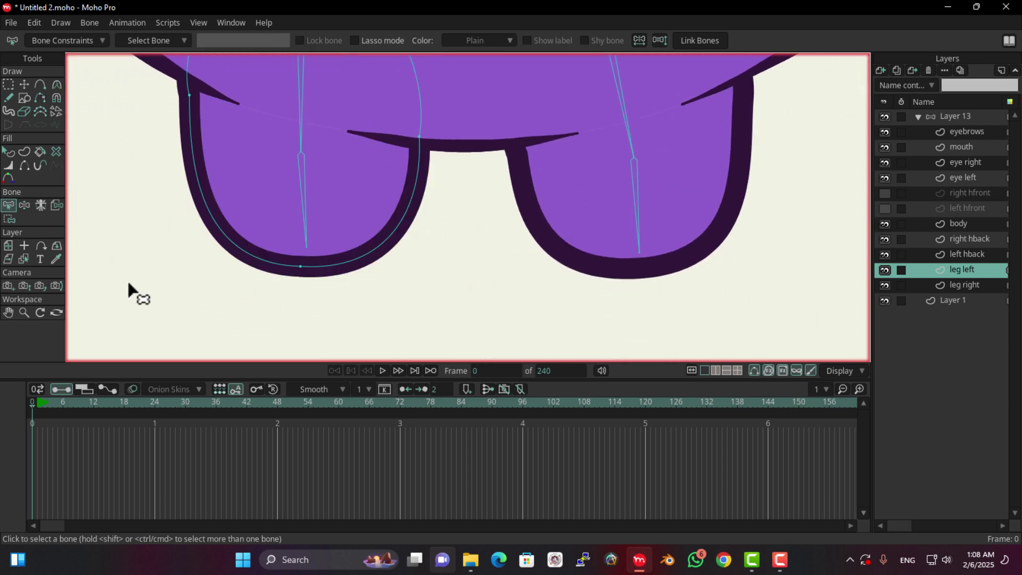
pyautogui.click(40, 84)
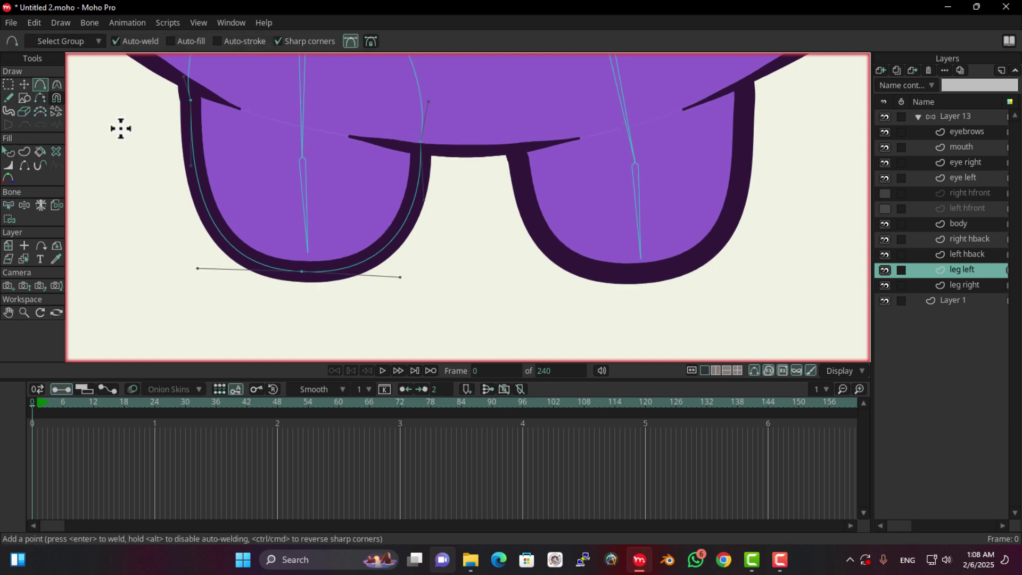
pyautogui.click(199, 185)
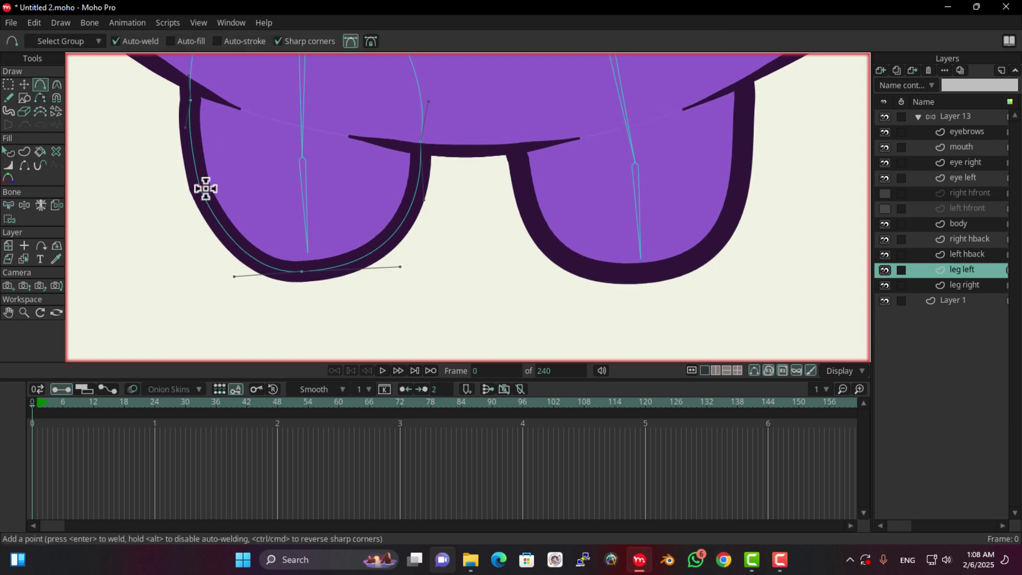
pyautogui.click(411, 205)
pyautogui.click(197, 170)
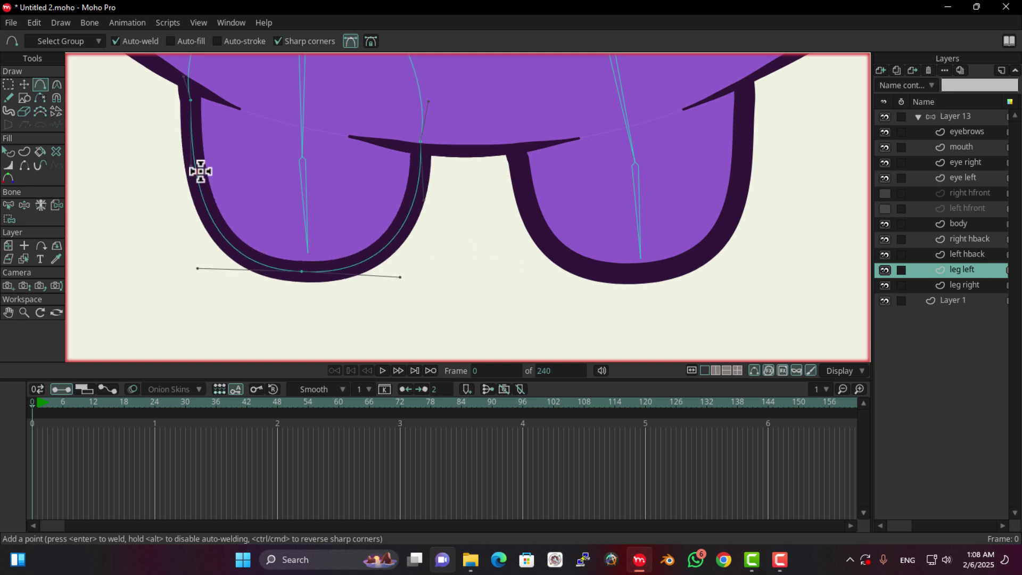
pyautogui.click(420, 163)
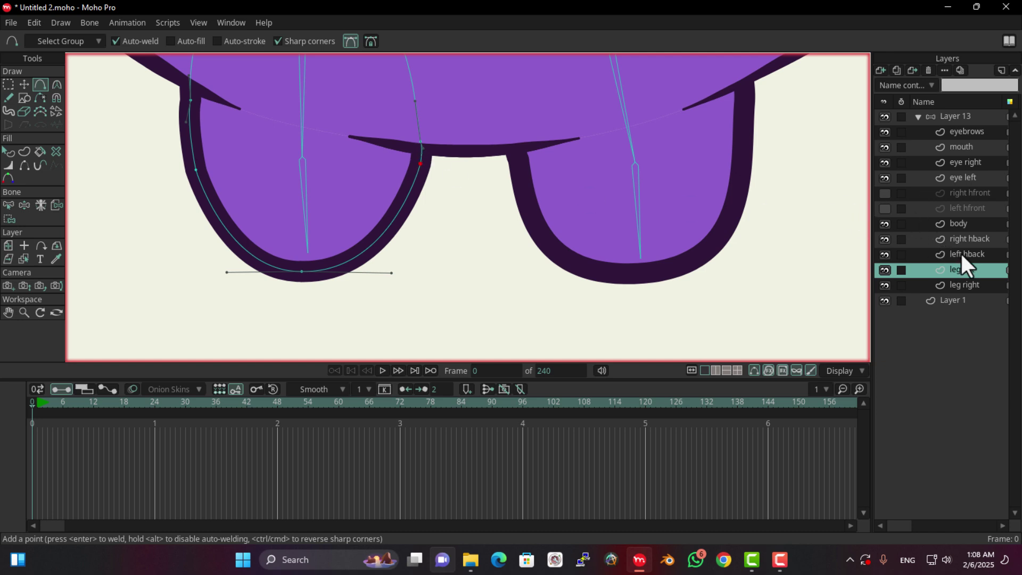
# - Add one point on each side of the leg right outline, just below the body edge near the leg's bone joint
pyautogui.click(965, 284)
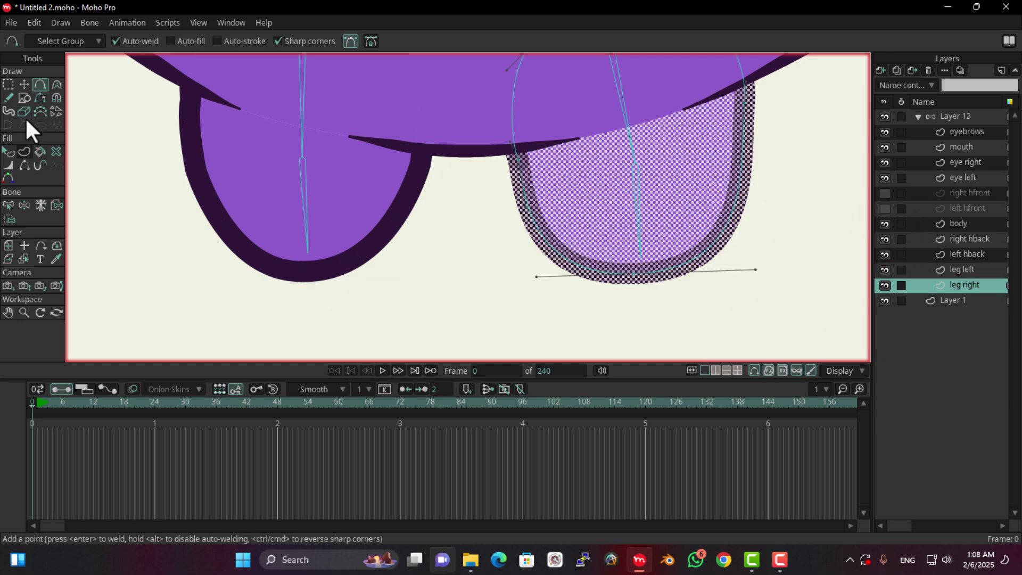
pyautogui.click(24, 84)
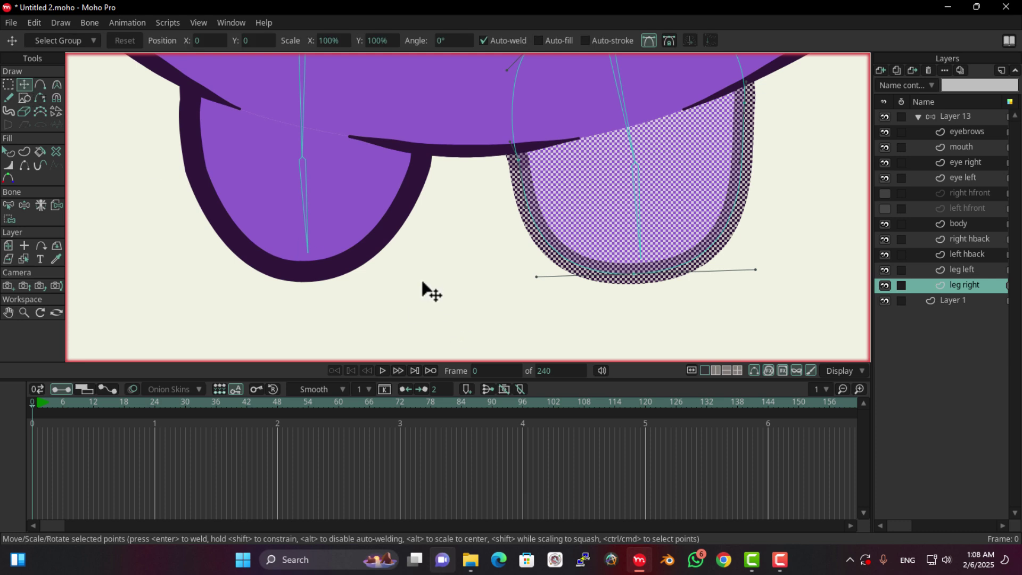
pyautogui.click(422, 287)
pyautogui.click(40, 84)
pyautogui.scroll(2, 477, 215)
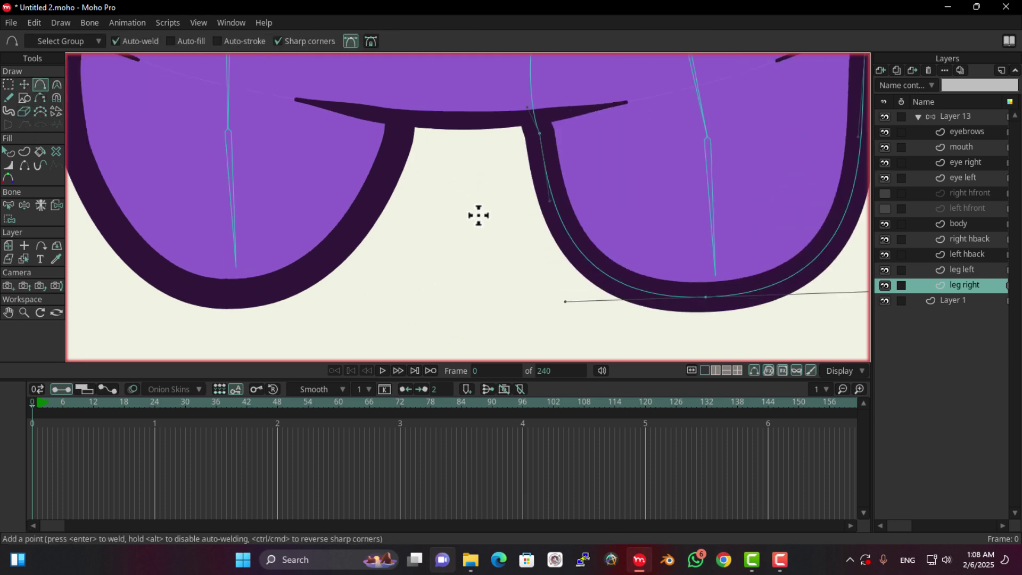
pyautogui.click(403, 180)
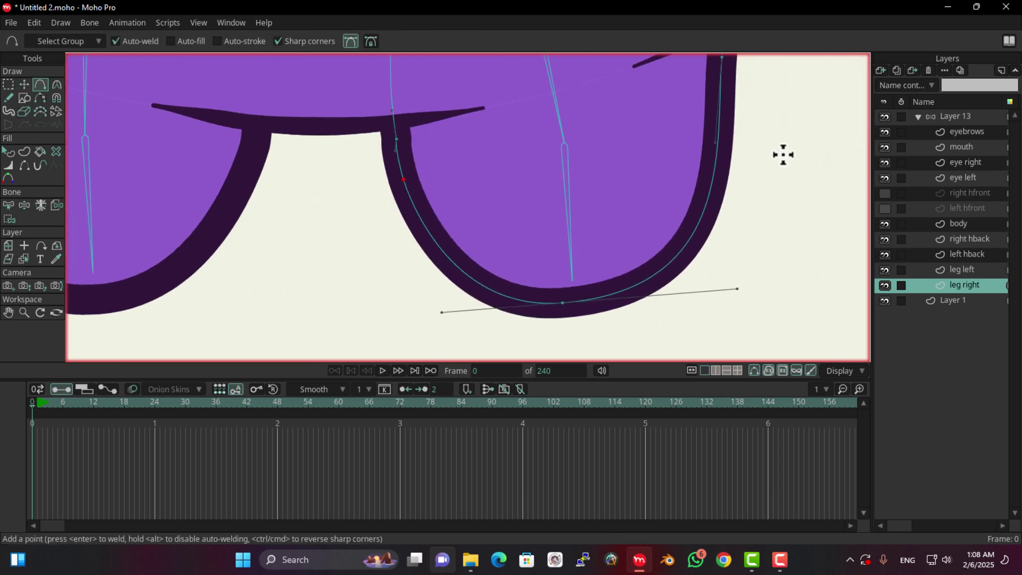
pyautogui.click(725, 154)
pyautogui.scroll(-2, 695, 228)
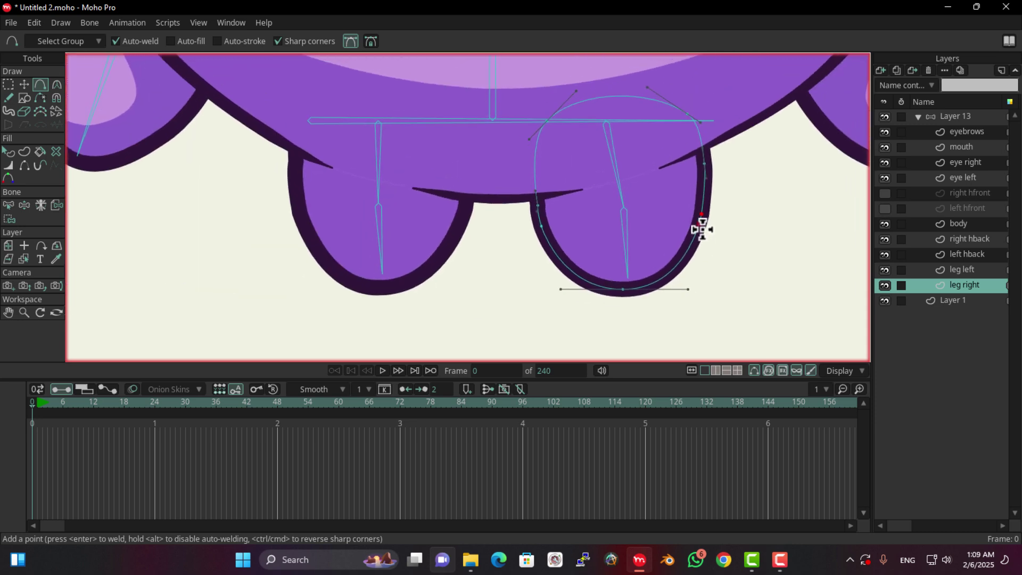
# - Smooth the curvature at the two added side points of the leg left outline
pyautogui.click(6, 203)
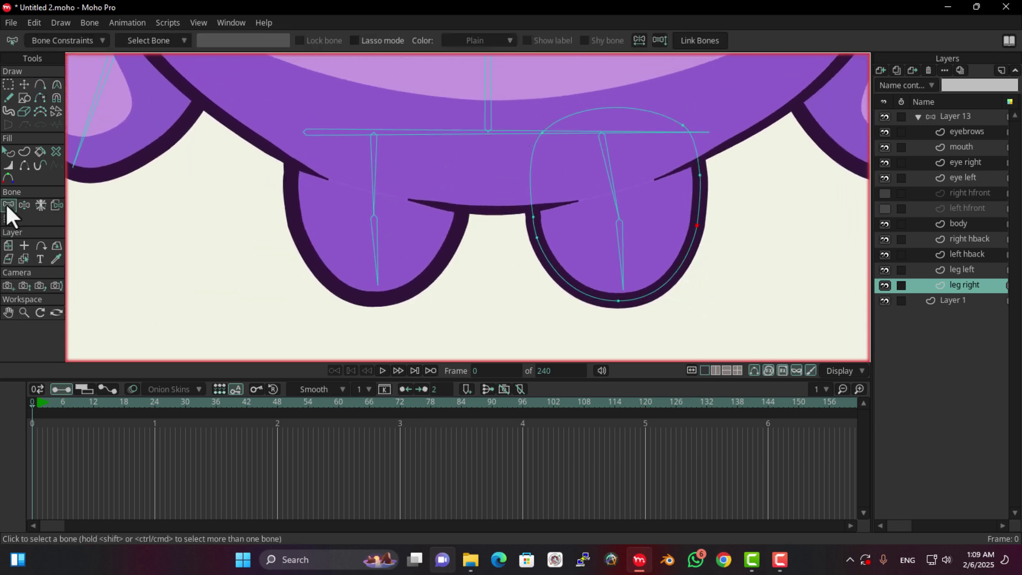
pyautogui.click(976, 269)
pyautogui.scroll(3, 330, 257)
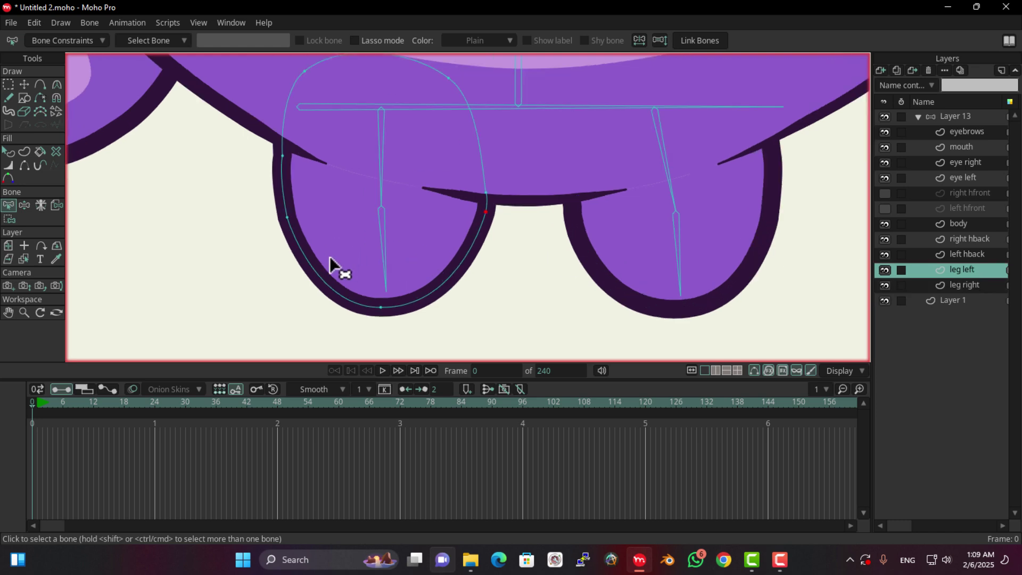
pyautogui.click(56, 84)
pyautogui.moveTo(286, 211); pyautogui.dragTo(352, 205)
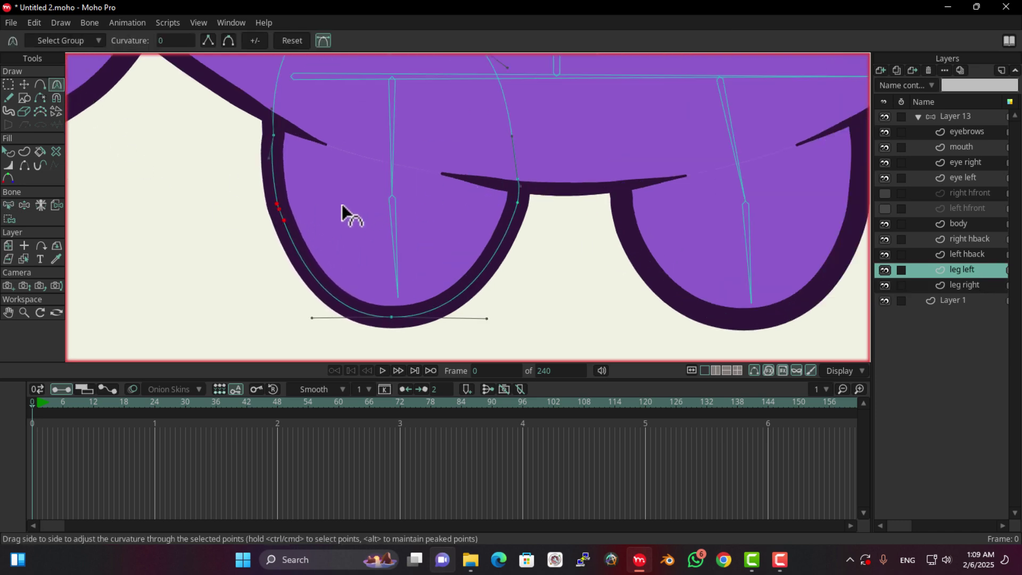
pyautogui.moveTo(519, 208); pyautogui.dragTo(561, 196)
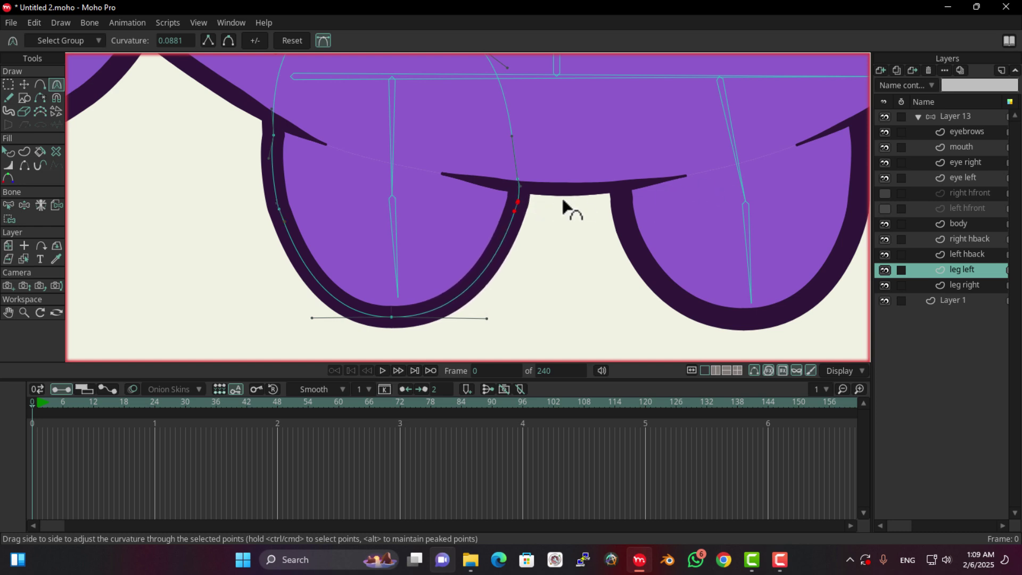
# - Nudge the two added side points of the leg left outline to refine the leg's shape
pyautogui.click(24, 85)
pyautogui.click(277, 212)
pyautogui.moveTo(279, 213)
pyautogui.mouseDown()
pyautogui.moveTo(292, 232)
pyautogui.moveTo(280, 228)
pyautogui.mouseUp()
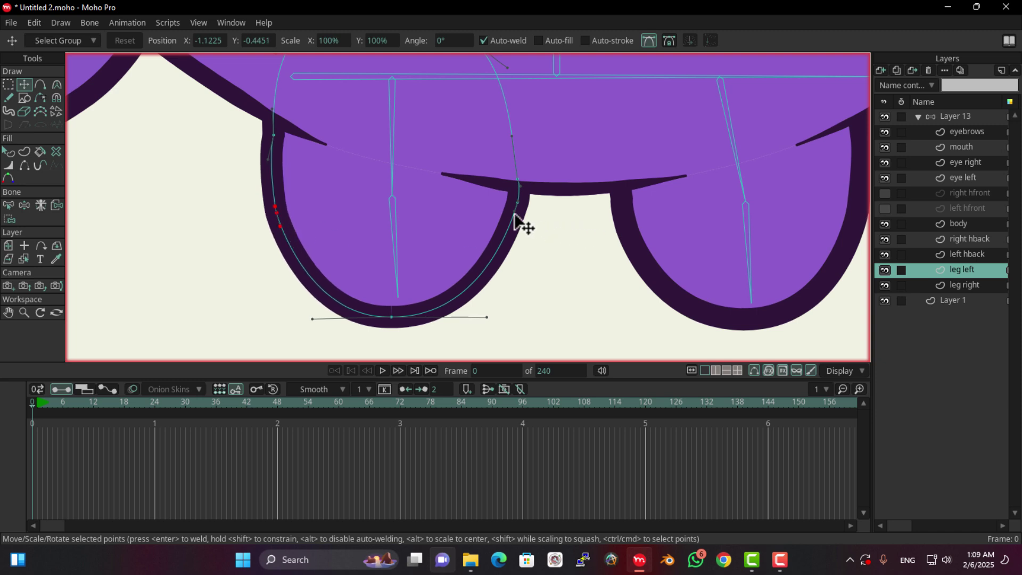
pyautogui.moveTo(515, 213); pyautogui.dragTo(517, 215)
pyautogui.scroll(-2, 482, 228)
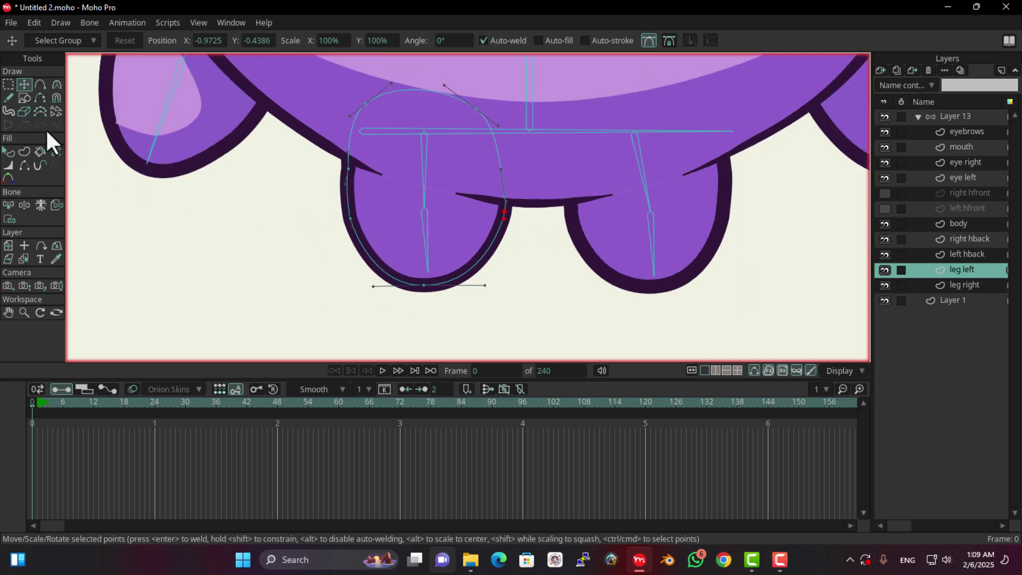
# - Bind the four upper points of the leg left layer to its upper leg bone B7
pyautogui.click(9, 205)
pyautogui.click(420, 162)
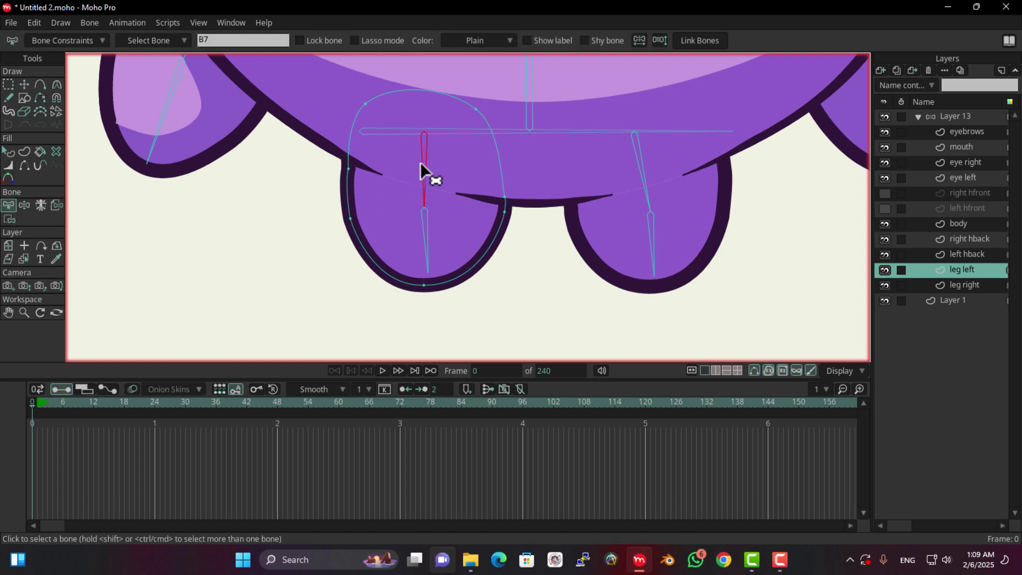
pyautogui.click(9, 218)
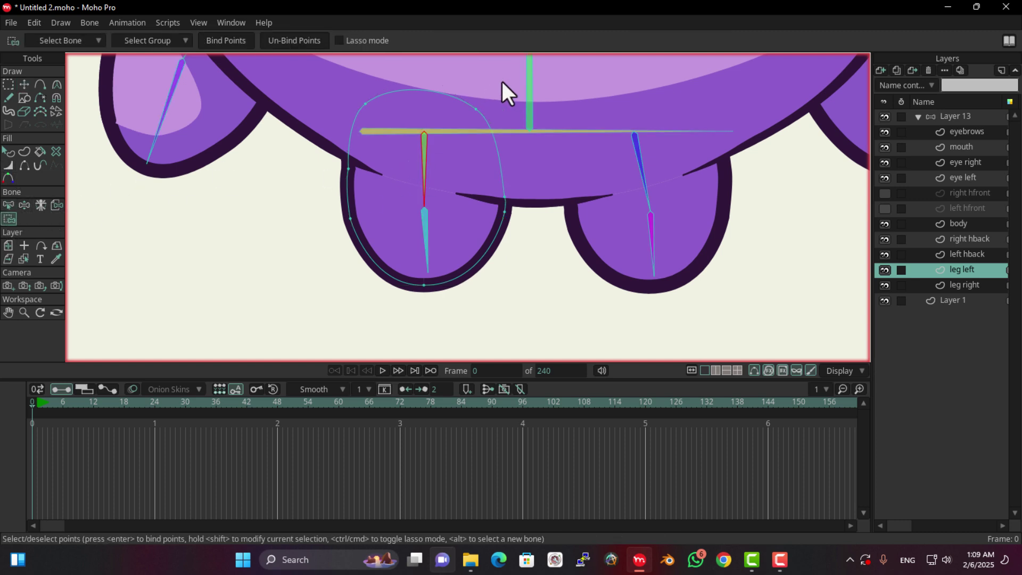
pyautogui.moveTo(531, 75); pyautogui.dragTo(289, 200)
pyautogui.click(230, 43)
# - Bind the three lower points of the leg left layer to its lower leg bone
pyautogui.press('b')
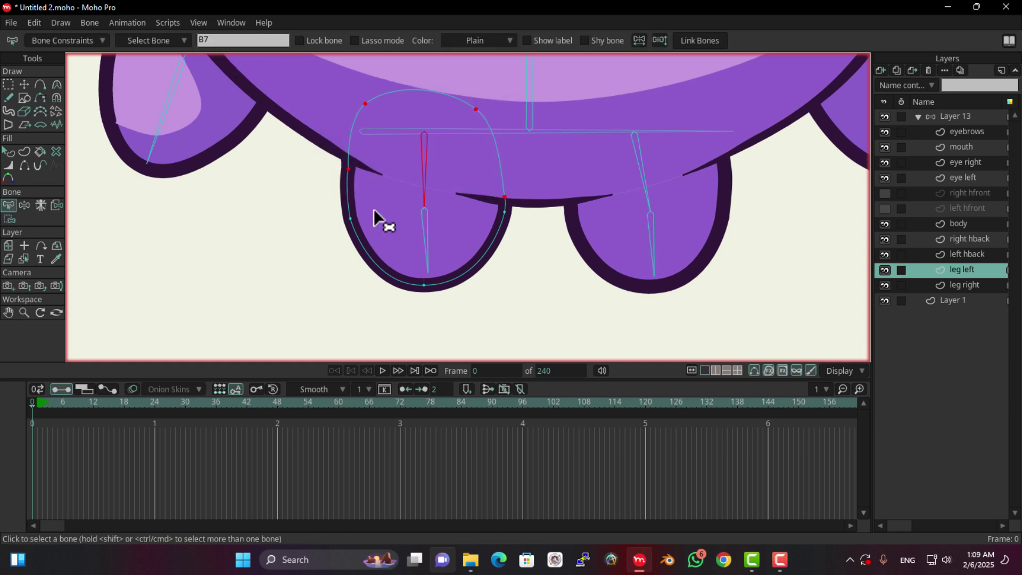
pyautogui.click(427, 215)
pyautogui.click(9, 219)
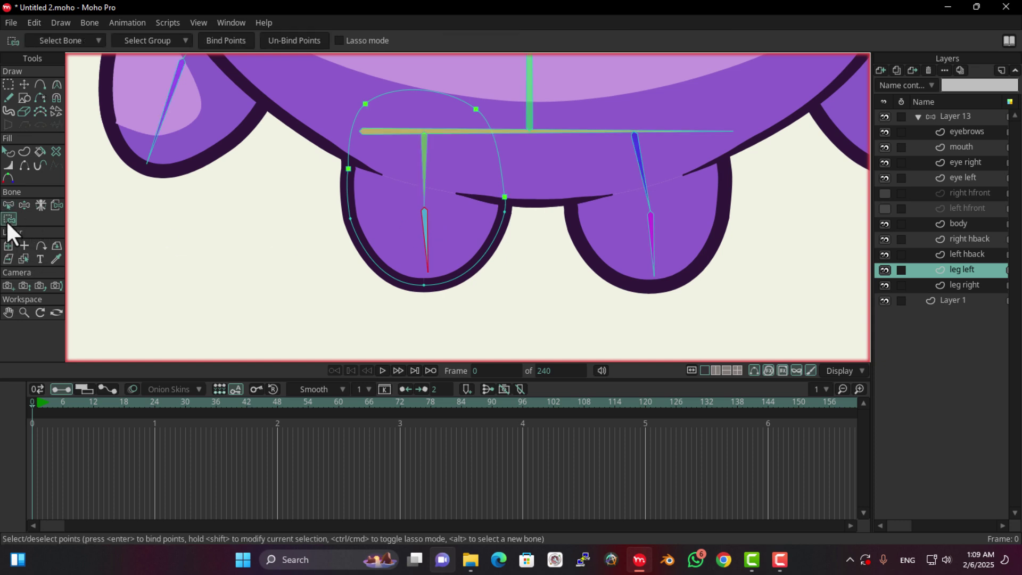
pyautogui.moveTo(515, 208); pyautogui.dragTo(229, 326)
pyautogui.click(218, 46)
pyautogui.moveTo(540, 172); pyautogui.dragTo(406, 192)
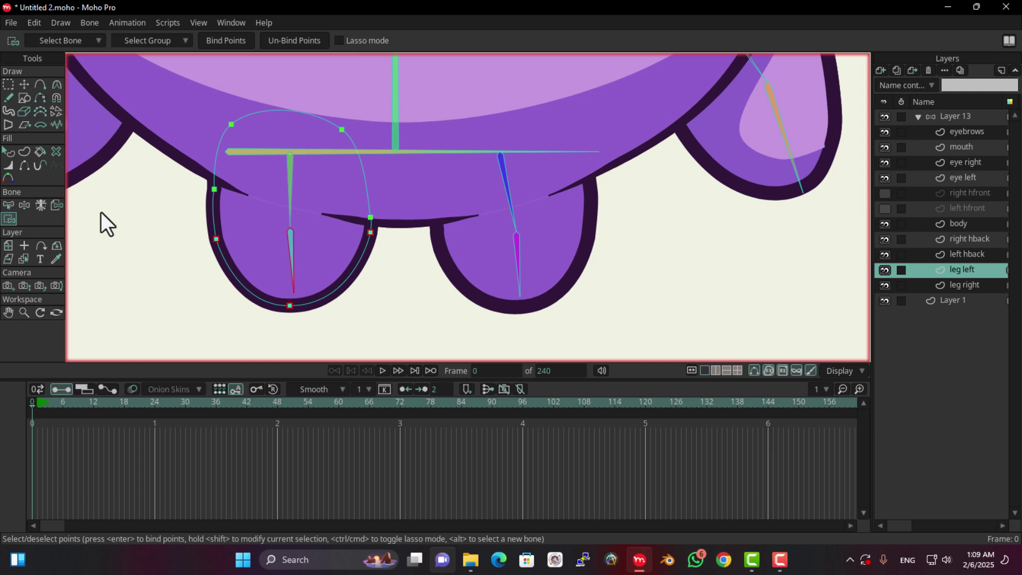
# - Bind the upper points of the leg right layer, including the added outer side point, to its upper leg bone B9
pyautogui.click(9, 206)
pyautogui.click(507, 178)
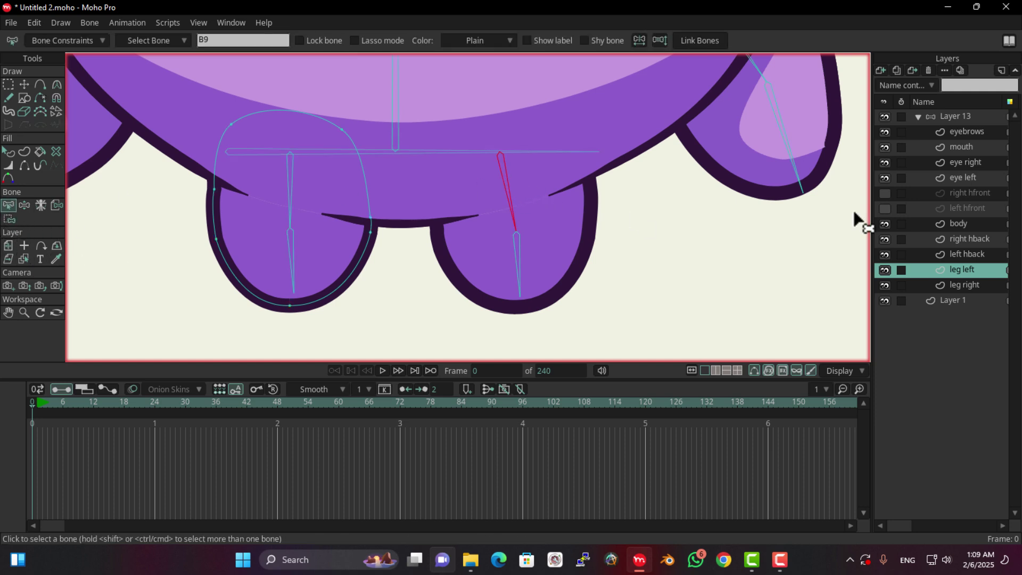
pyautogui.click(960, 285)
pyautogui.moveTo(299, 278); pyautogui.dragTo(191, 299)
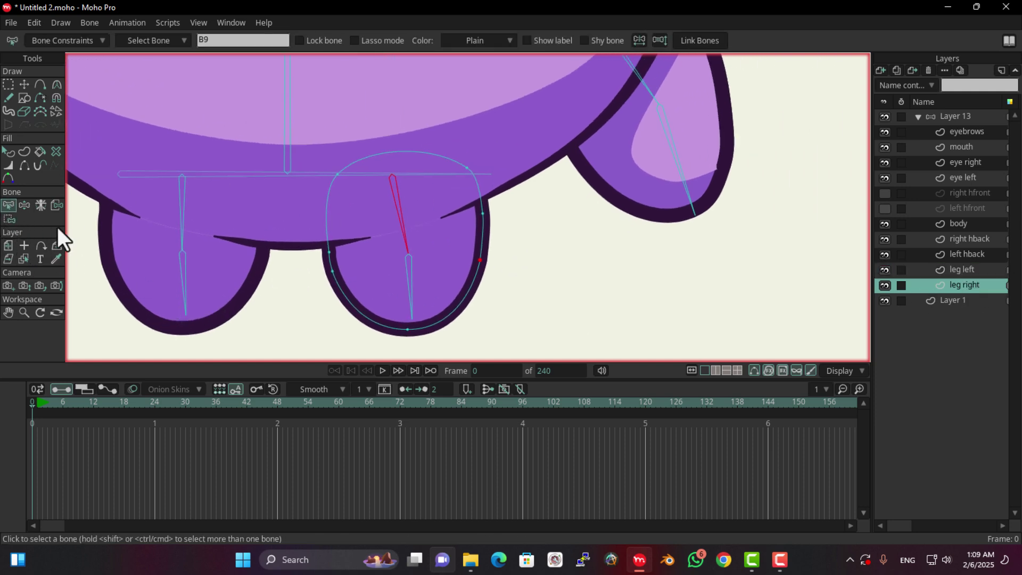
pyautogui.click(9, 219)
pyautogui.moveTo(543, 142); pyautogui.dragTo(312, 259)
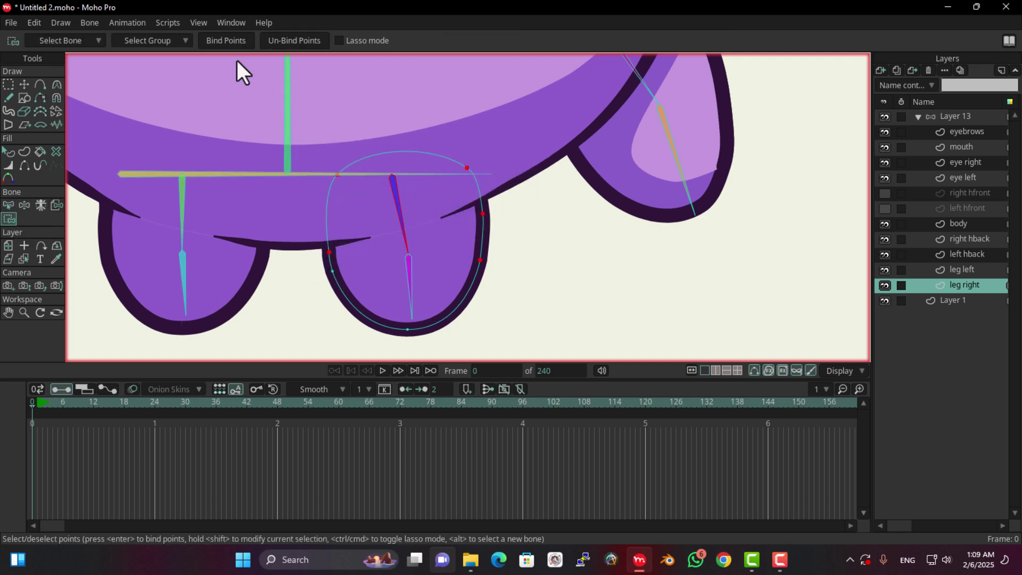
pyautogui.click(226, 41)
# - Bind the lower points of the leg right layer to its lower leg bone B10
pyautogui.press('z')
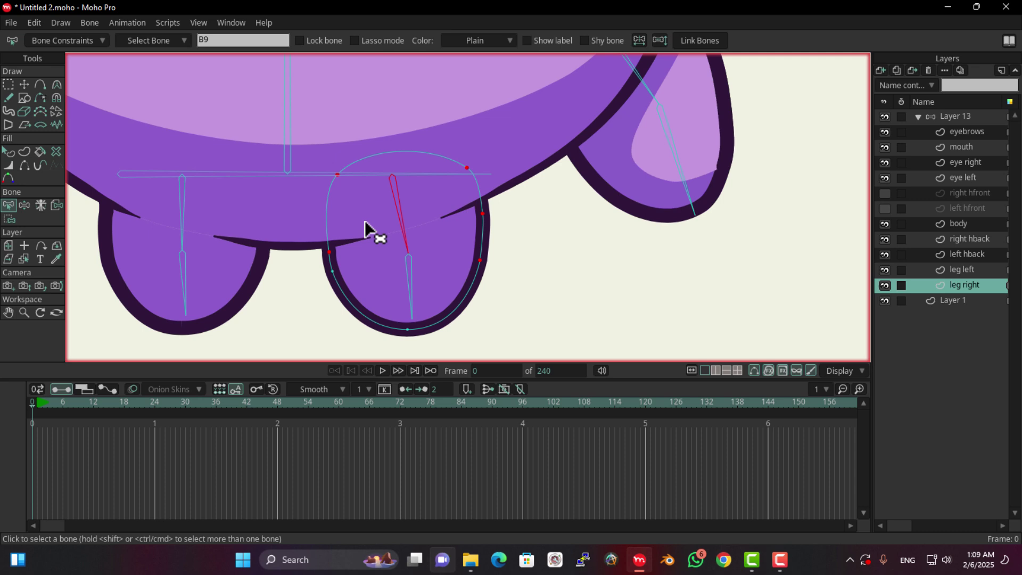
pyautogui.click(410, 269)
pyautogui.click(9, 219)
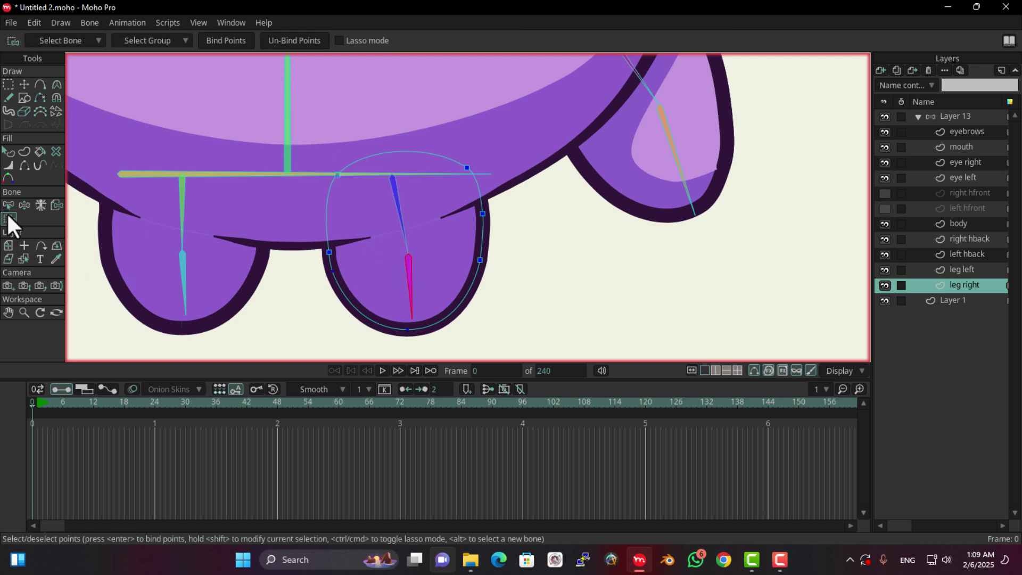
pyautogui.moveTo(482, 262); pyautogui.dragTo(367, 341)
pyautogui.click(225, 41)
pyautogui.scroll(-4, 411, 223)
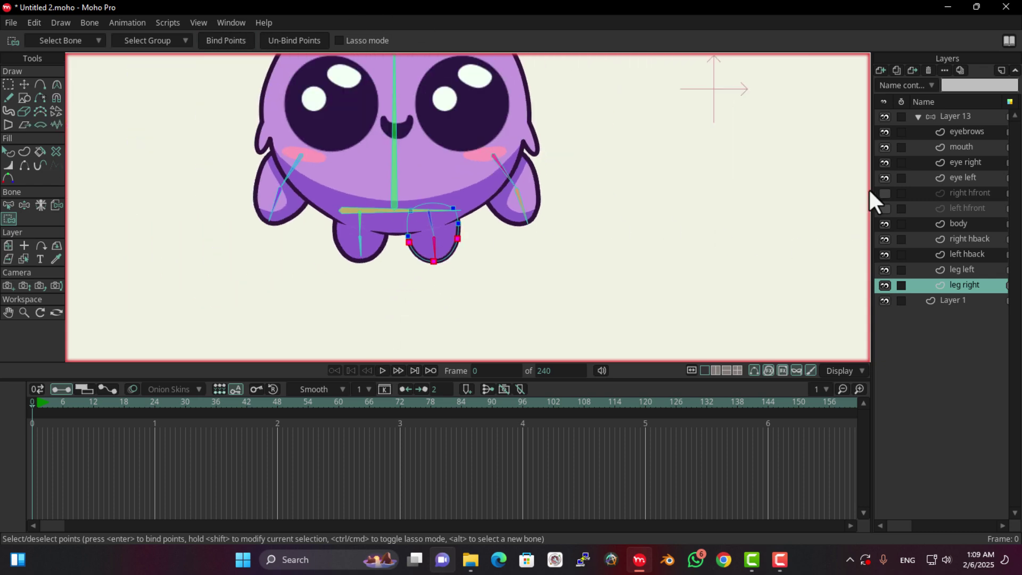
# - Test the Layer 13 rig by manipulating the body bone, undoing that rotation, and posing the bones of both hands
pyautogui.click(947, 119)
pyautogui.scroll(-3, 547, 227)
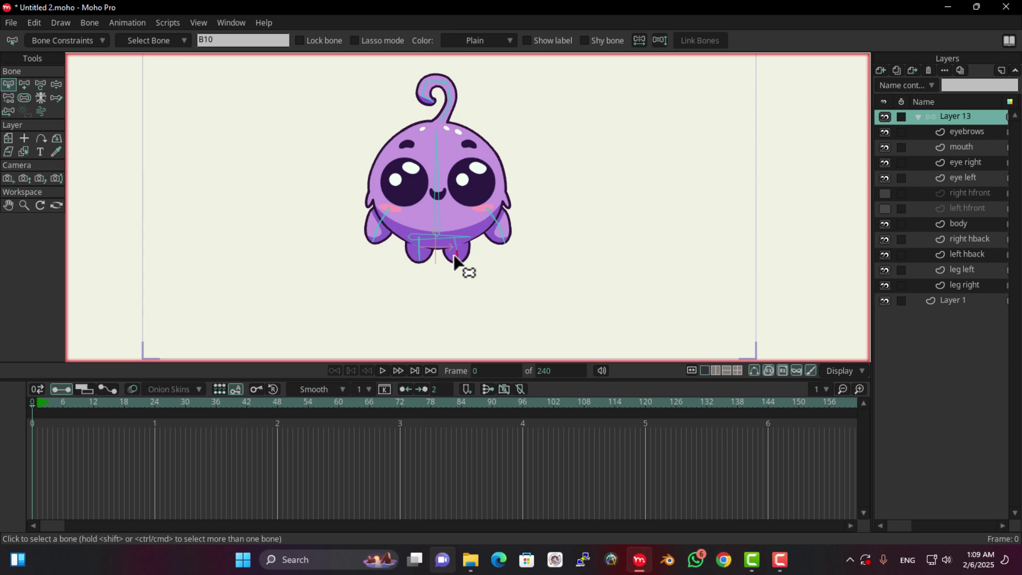
pyautogui.click(54, 87)
pyautogui.scroll(3, 266, 229)
pyautogui.moveTo(421, 181); pyautogui.dragTo(377, 280)
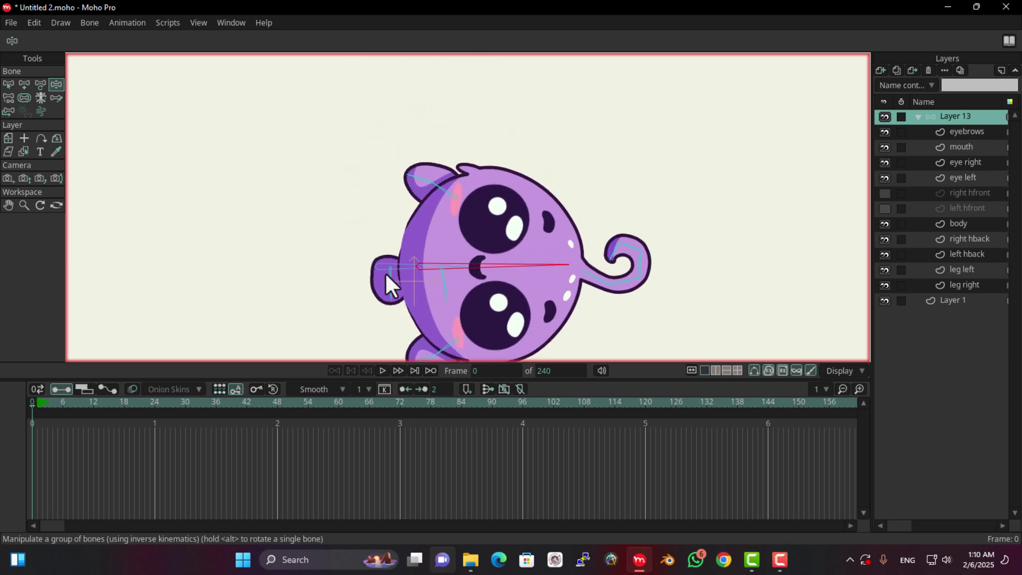
pyautogui.hotkey('ctrl', 'z')
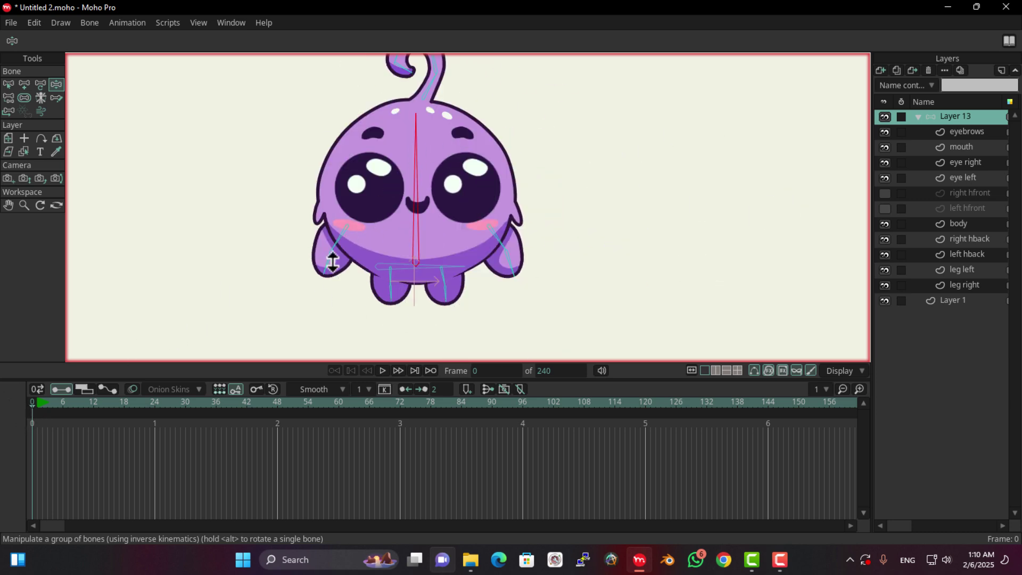
pyautogui.click(318, 240)
pyautogui.moveTo(317, 240); pyautogui.dragTo(185, 368)
pyautogui.moveTo(503, 269); pyautogui.dragTo(543, 231)
# - Show the right hfront and left hfront layers and hide the left hback and leg left layers
pyautogui.click(885, 192)
pyautogui.click(885, 208)
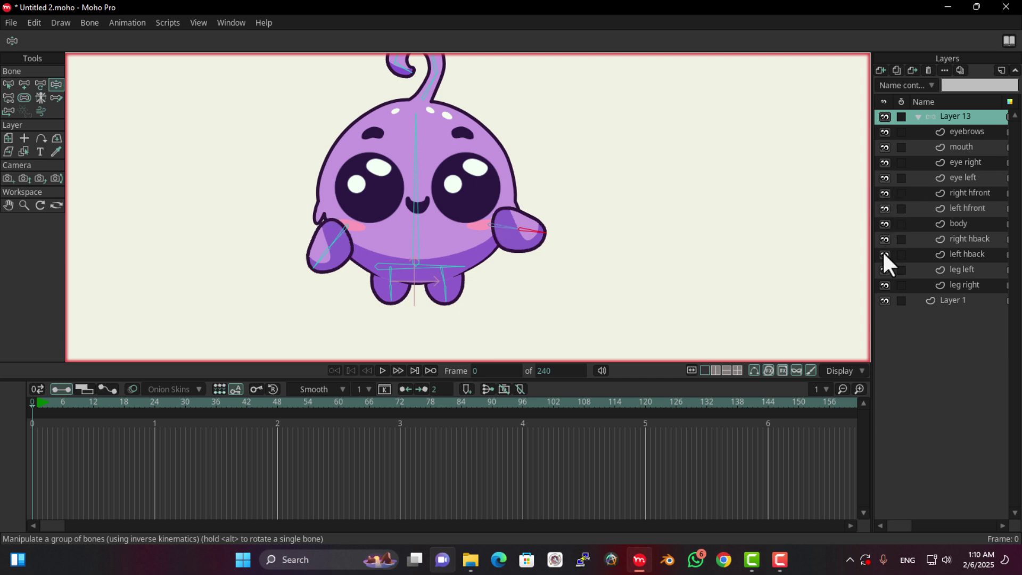
pyautogui.click(885, 254)
pyautogui.click(885, 270)
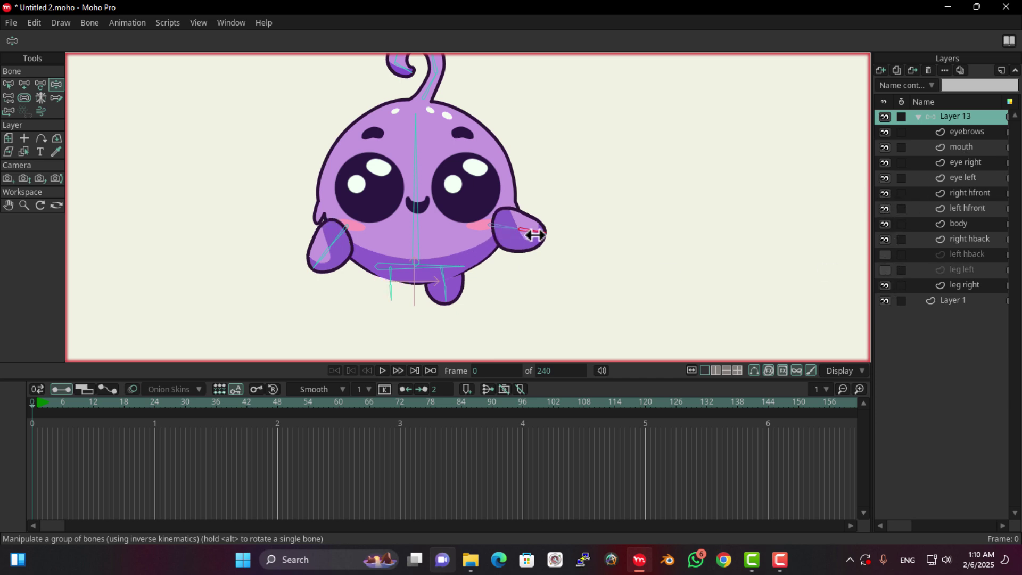
# - Test the front hand artwork by manipulating both hands' bones, and return the rig to its rest pose
pyautogui.moveTo(529, 230); pyautogui.dragTo(544, 255)
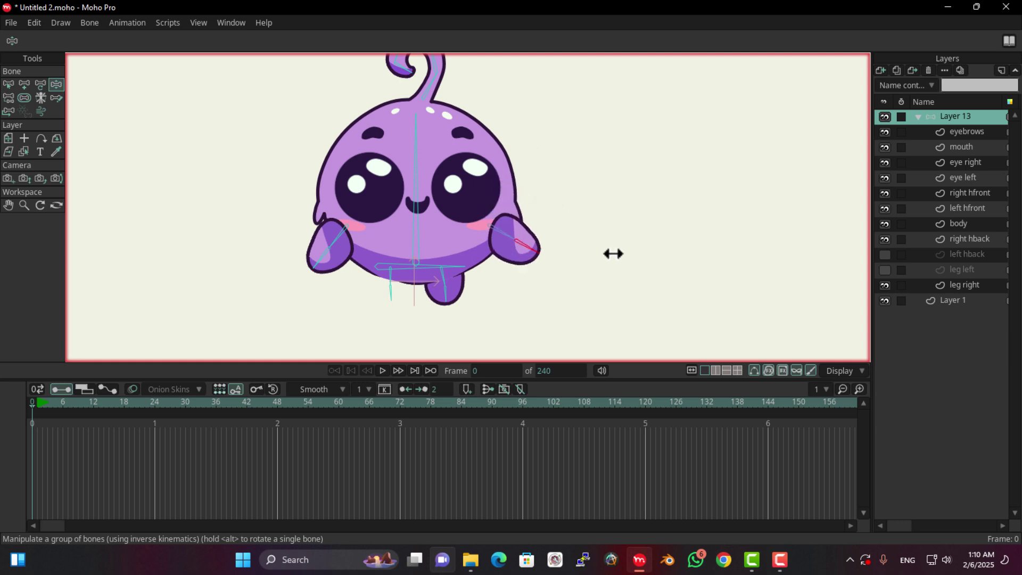
pyautogui.moveTo(324, 259); pyautogui.dragTo(262, 243)
pyautogui.click(27, 403)
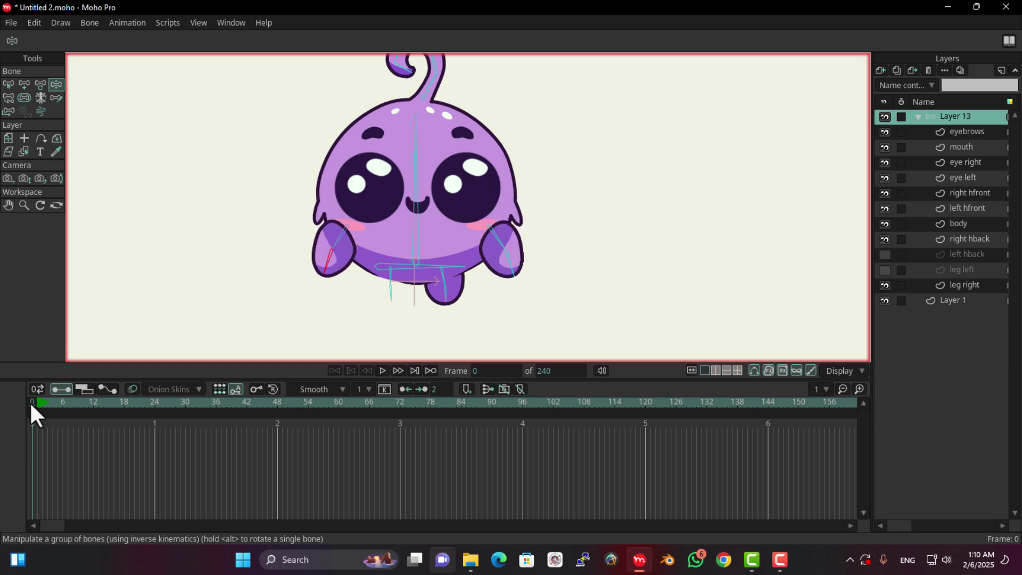
# - Move the right hfront and left hfront layers above eyebrows in Layer 13 and test the left hand's bone
pyautogui.click(982, 195)
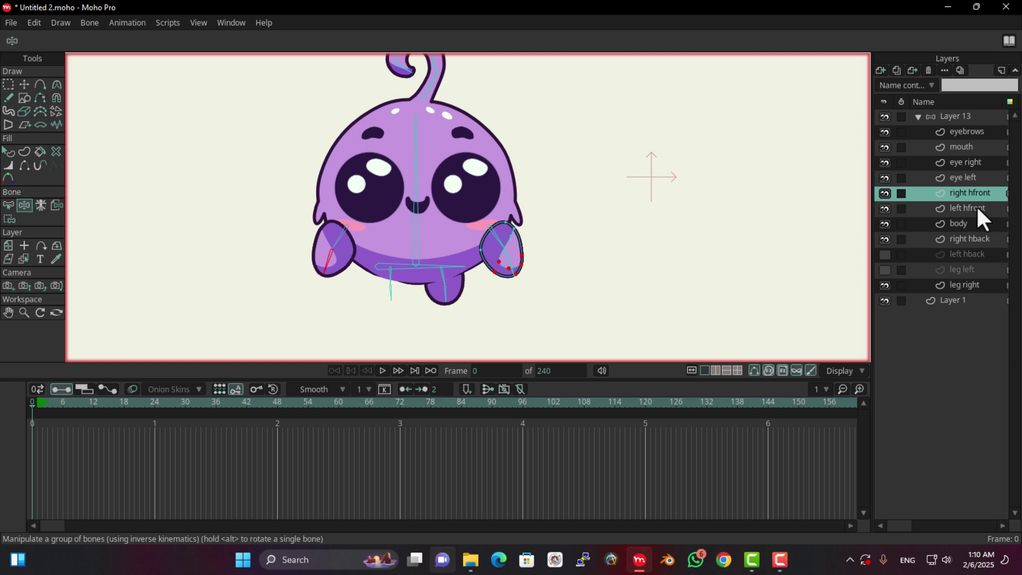
pyautogui.keyDown('ctrl'); pyautogui.click(977, 207); pyautogui.keyUp('ctrl')
pyautogui.moveTo(980, 207); pyautogui.dragTo(981, 129)
pyautogui.click(970, 212)
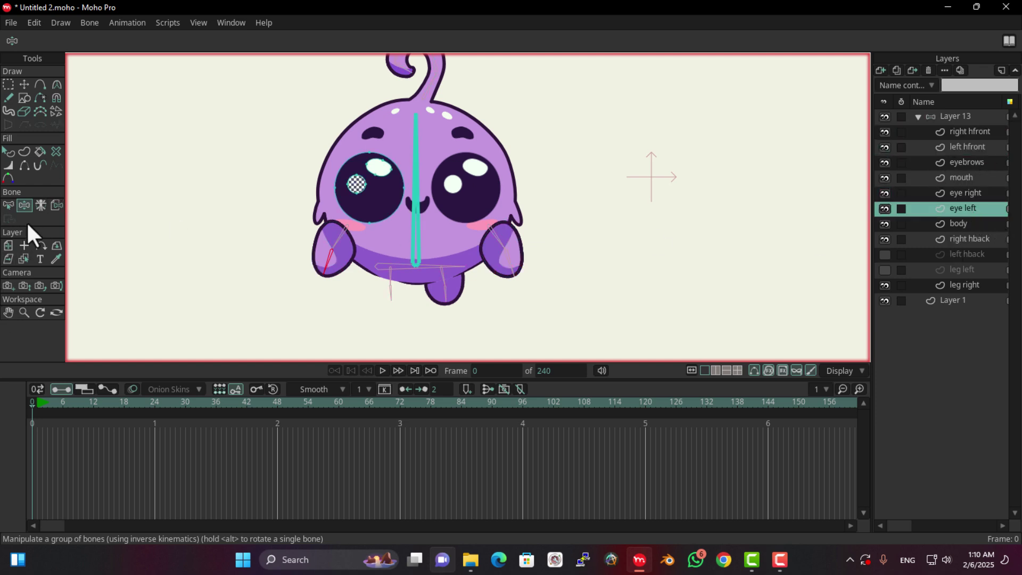
pyautogui.moveTo(331, 258); pyautogui.dragTo(369, 281)
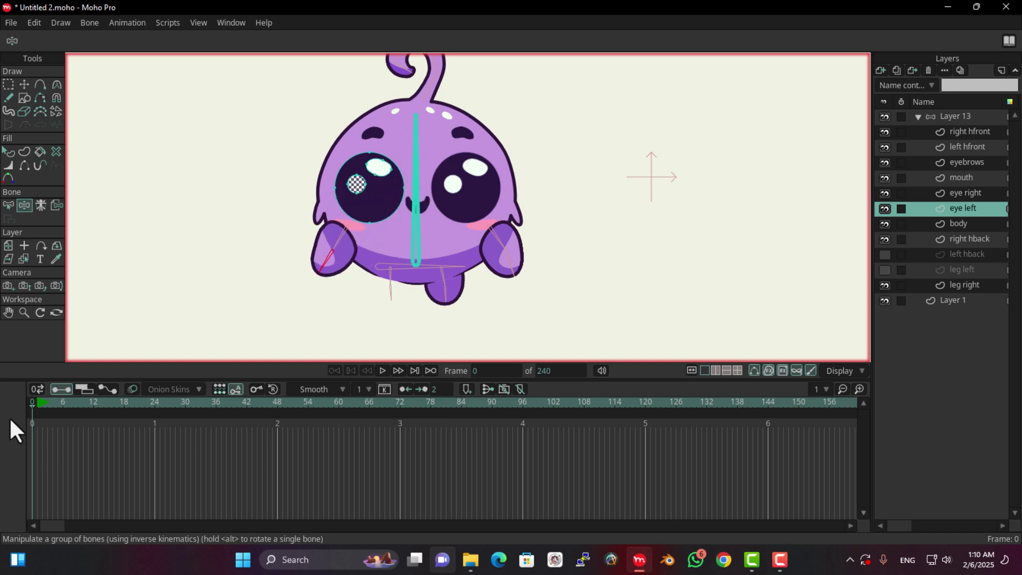
pyautogui.press('g')
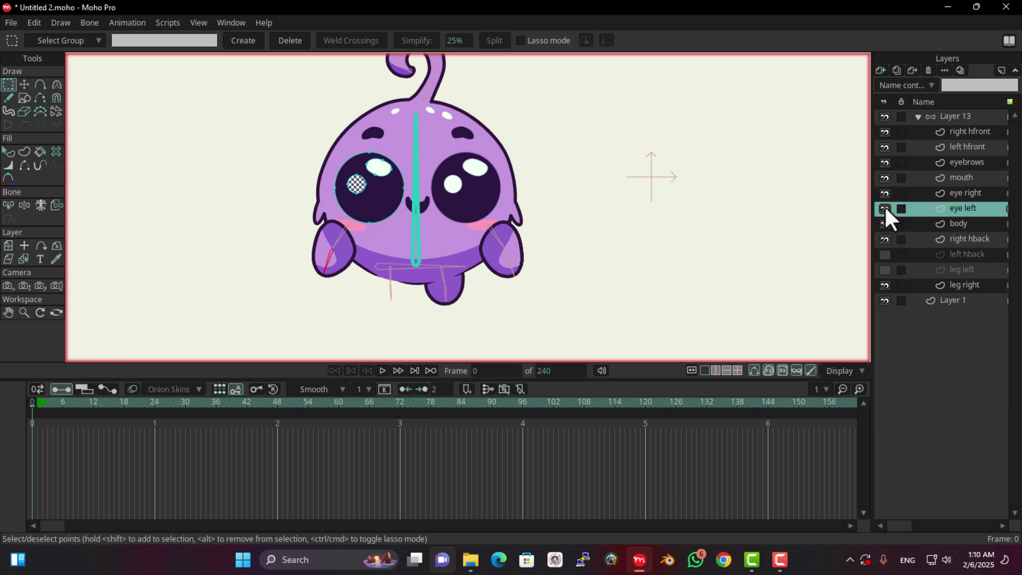
# - Hide the right hfront and left hfront layers and show the left hback and leg left layers
pyautogui.click(885, 132)
pyautogui.click(885, 147)
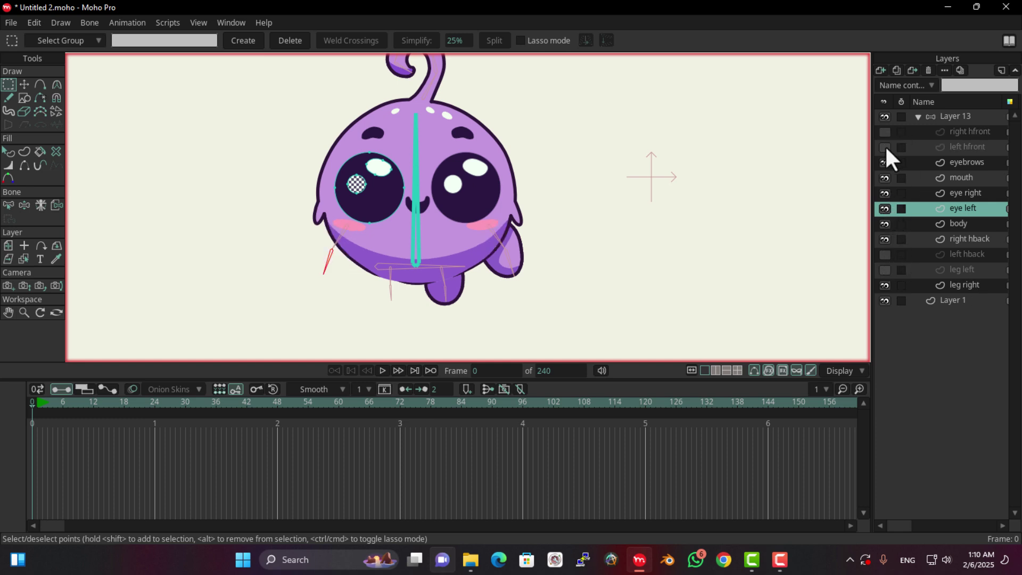
pyautogui.click(885, 254)
pyautogui.click(885, 270)
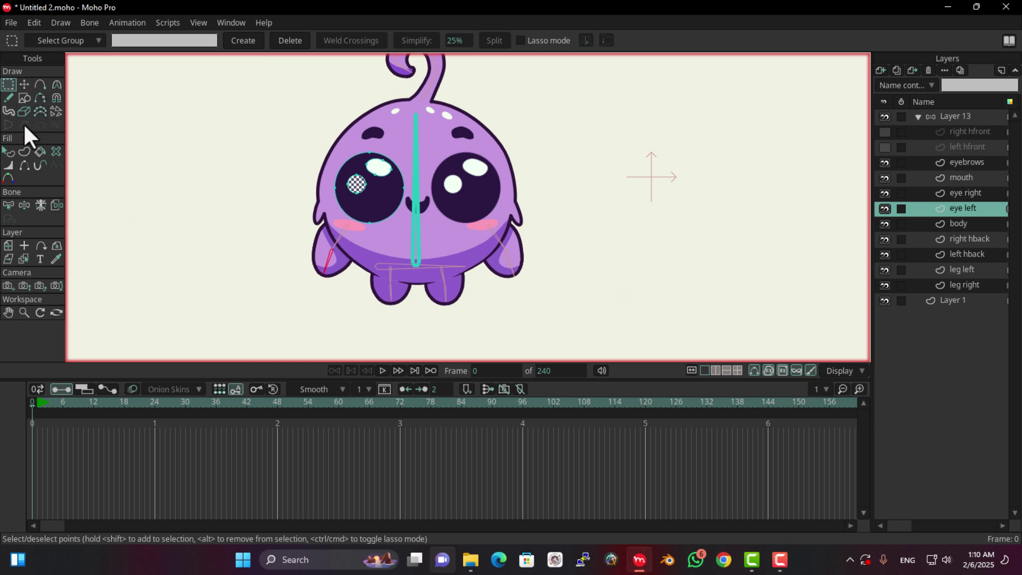
# - Test the leg, hand and body bones by posing them with the Manipulate Bones tool
pyautogui.click(23, 207)
pyautogui.moveTo(392, 297); pyautogui.dragTo(345, 319)
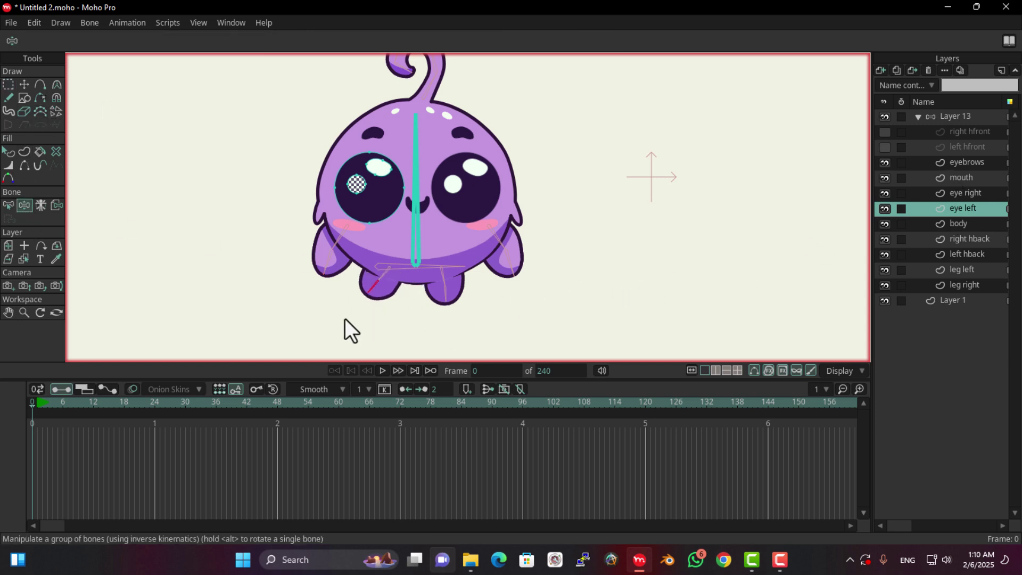
pyautogui.moveTo(446, 298); pyautogui.dragTo(524, 280)
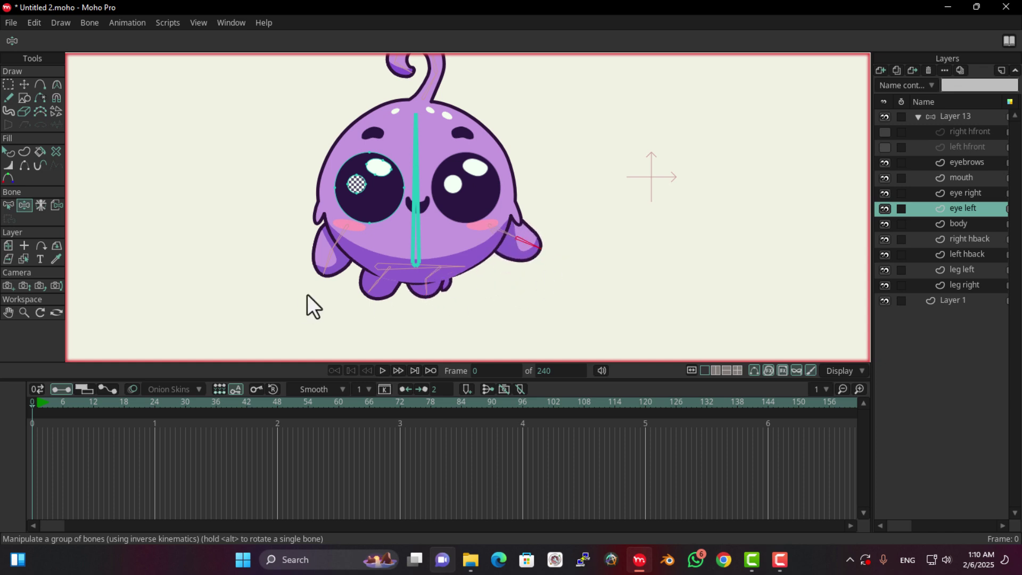
pyautogui.moveTo(308, 294); pyautogui.dragTo(184, 241)
pyautogui.moveTo(452, 174); pyautogui.dragTo(383, 218)
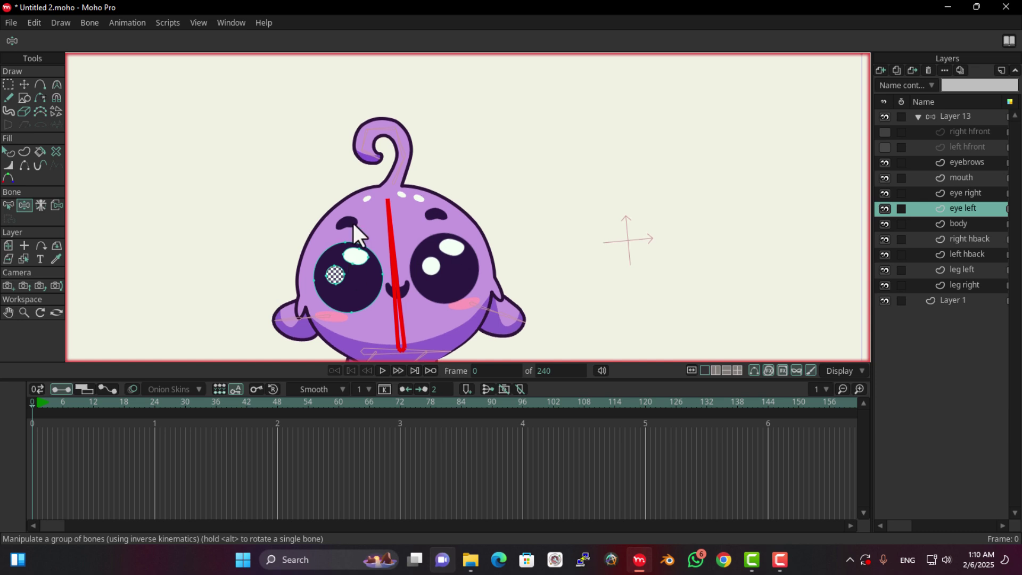
# - Test the head curl's bones on Layer 13 and return the whole rig to its rest pose at frame 0
pyautogui.click(962, 115)
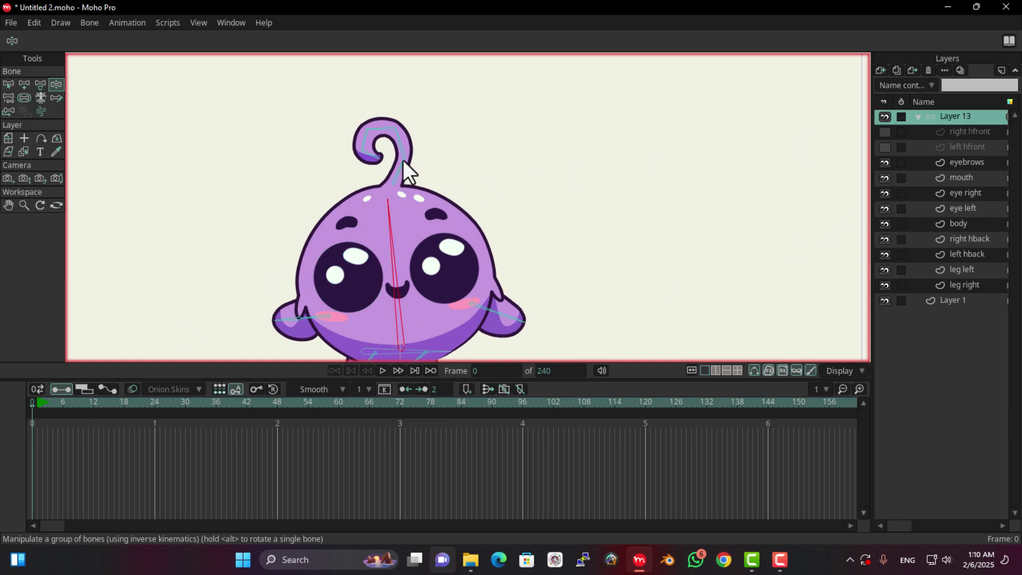
pyautogui.moveTo(395, 126); pyautogui.dragTo(191, 88)
pyautogui.scroll(-5, 371, 250)
pyautogui.moveTo(387, 226); pyautogui.dragTo(400, 174)
pyautogui.click(28, 404)
pyautogui.scroll(-3, 273, 285)
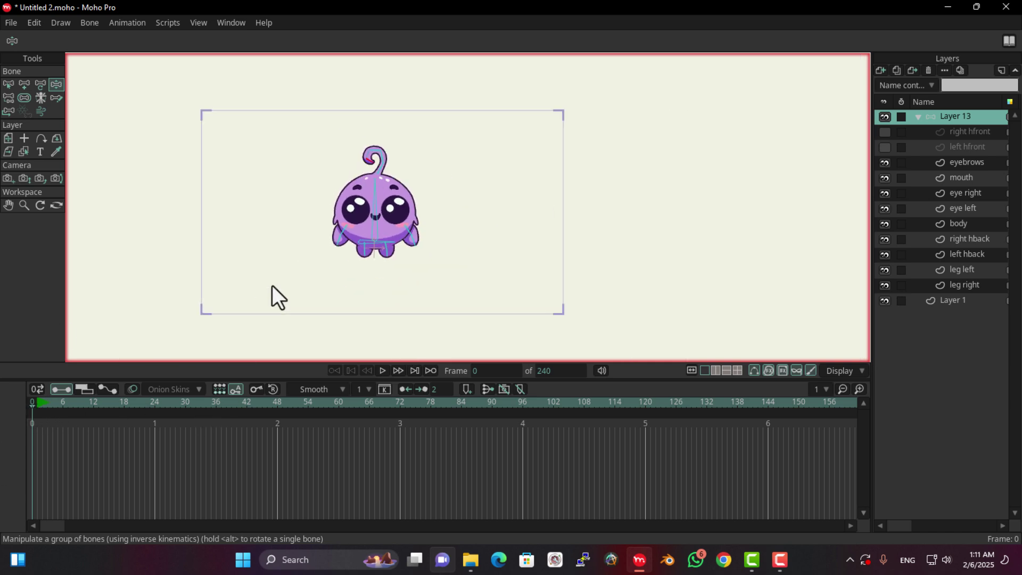
pyautogui.scroll(6, 349, 247)
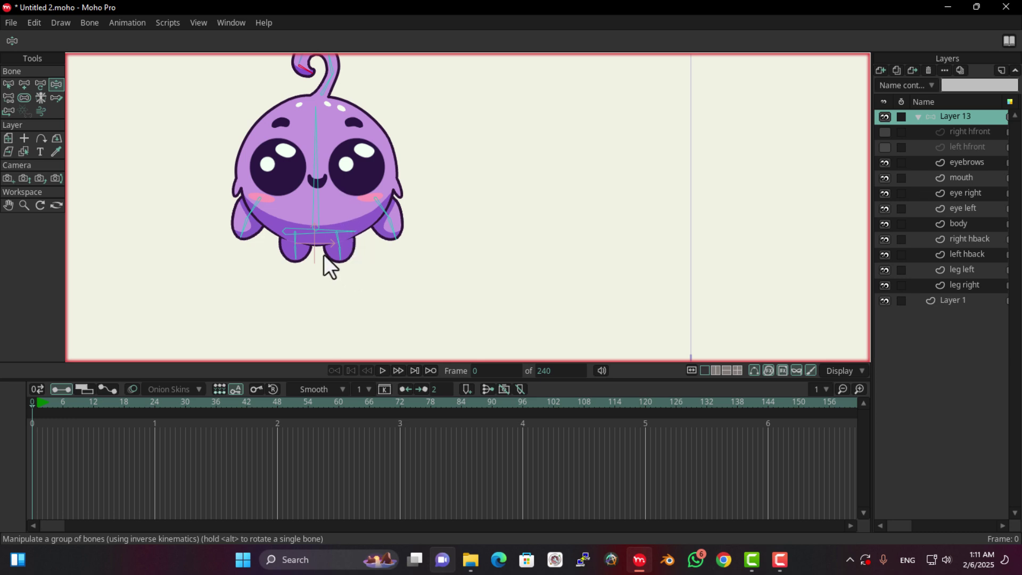
pyautogui.scroll(-3, 340, 245)
pyautogui.scroll(4, 341, 223)
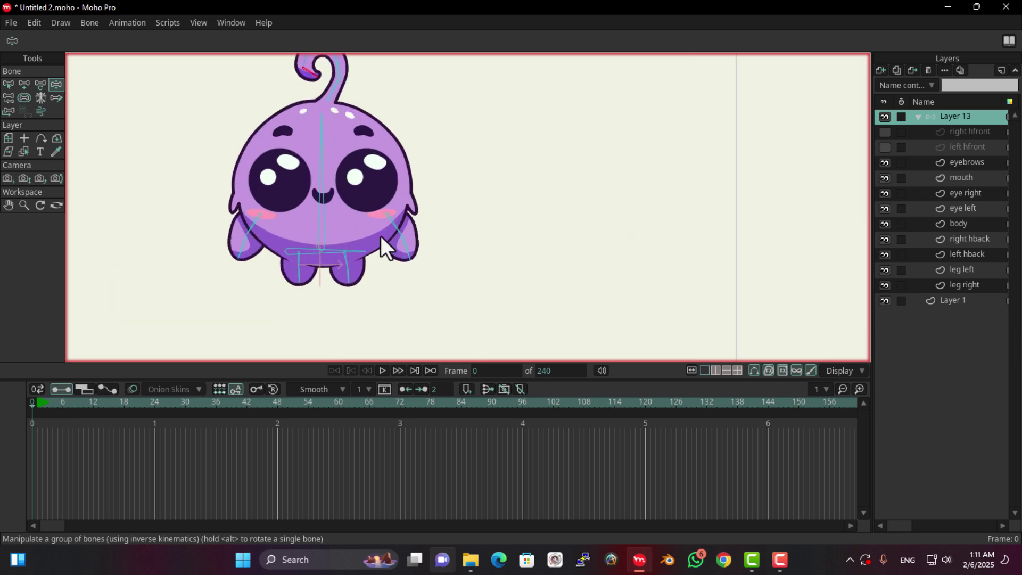
pyautogui.scroll(-3, 340, 160)
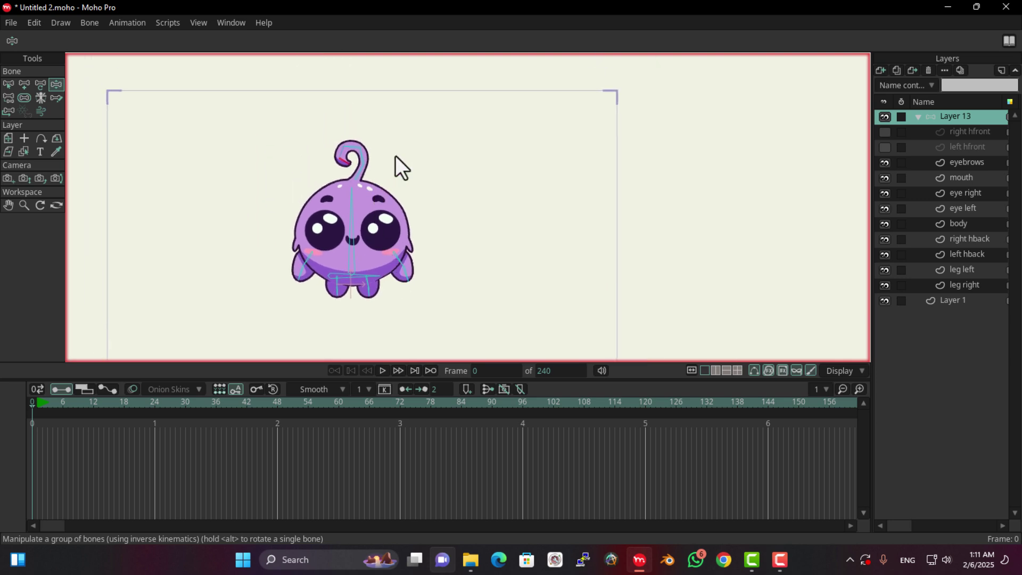
pyautogui.scroll(-2, 401, 250)
pyautogui.scroll(4, 385, 272)
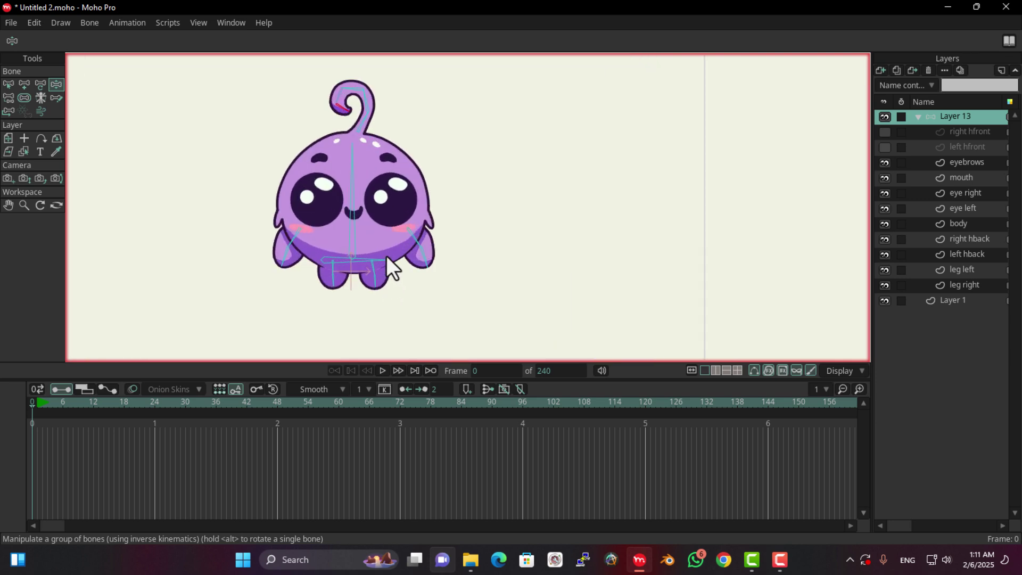